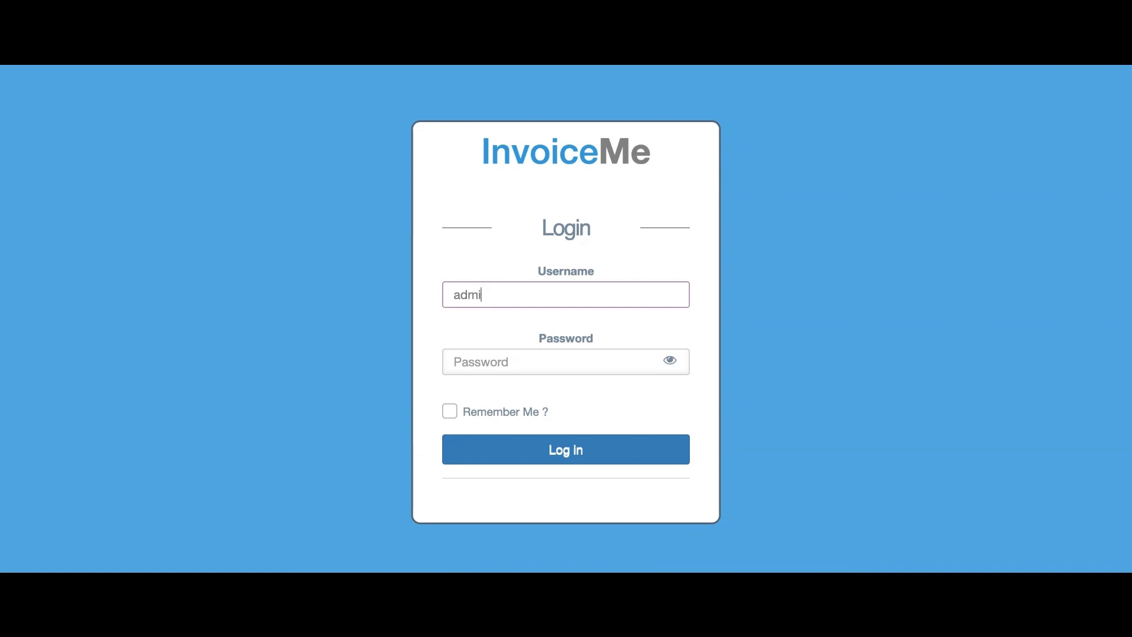
Log in to InvoiceMe with the admin username and account password to reach the Quick Links home page.
type("n")
left_click(486, 359)
type("1234")
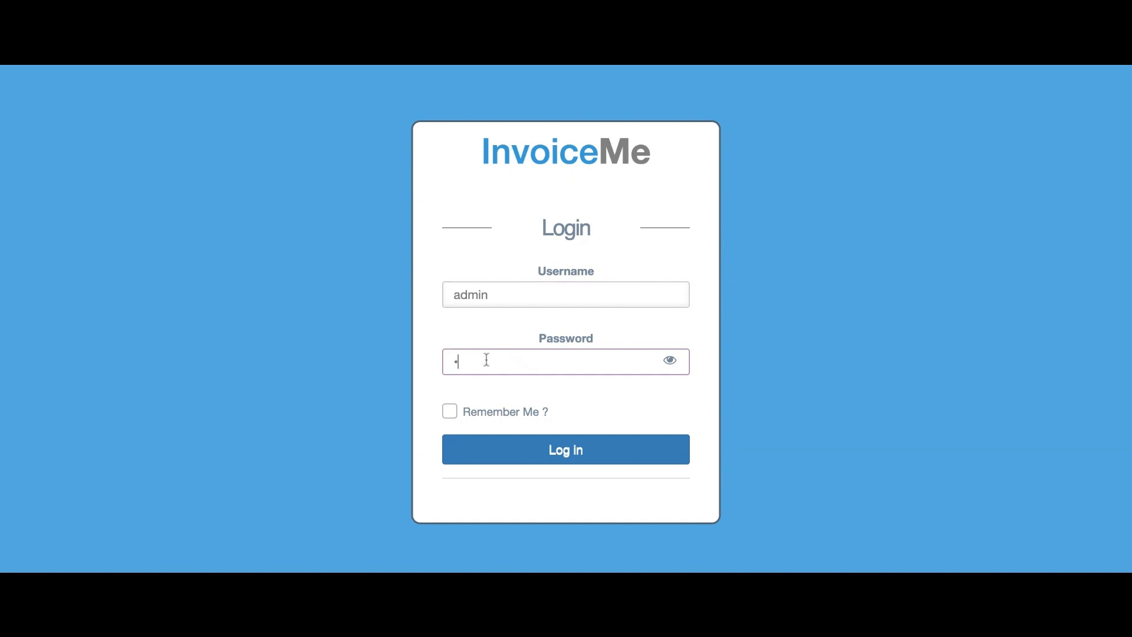
left_click(529, 460)
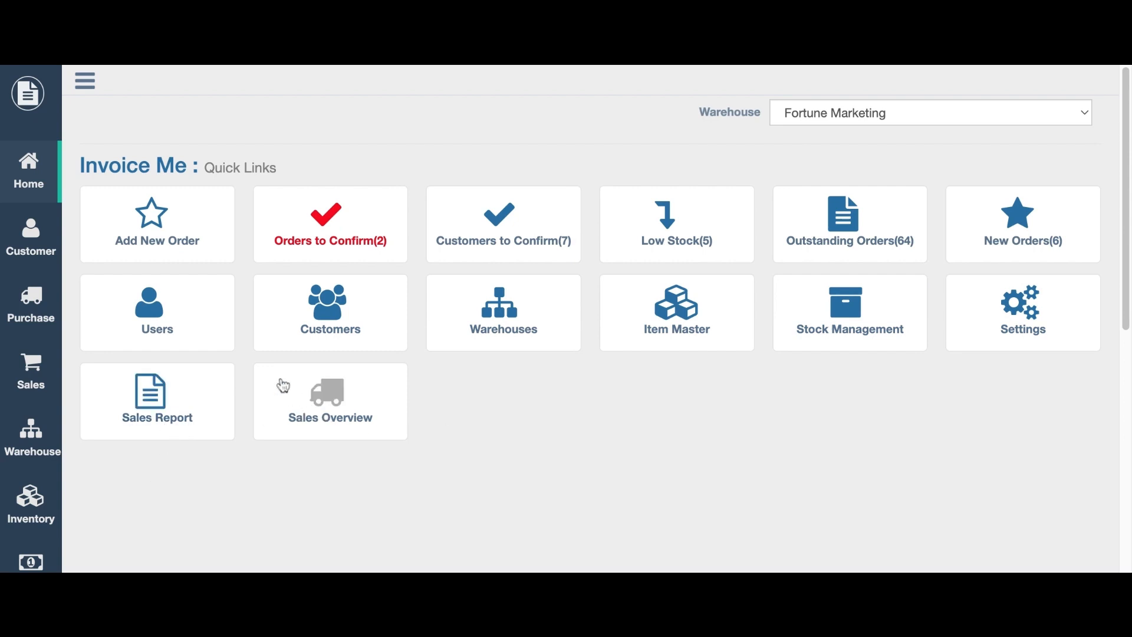
scroll(8, 253, "down", 1)
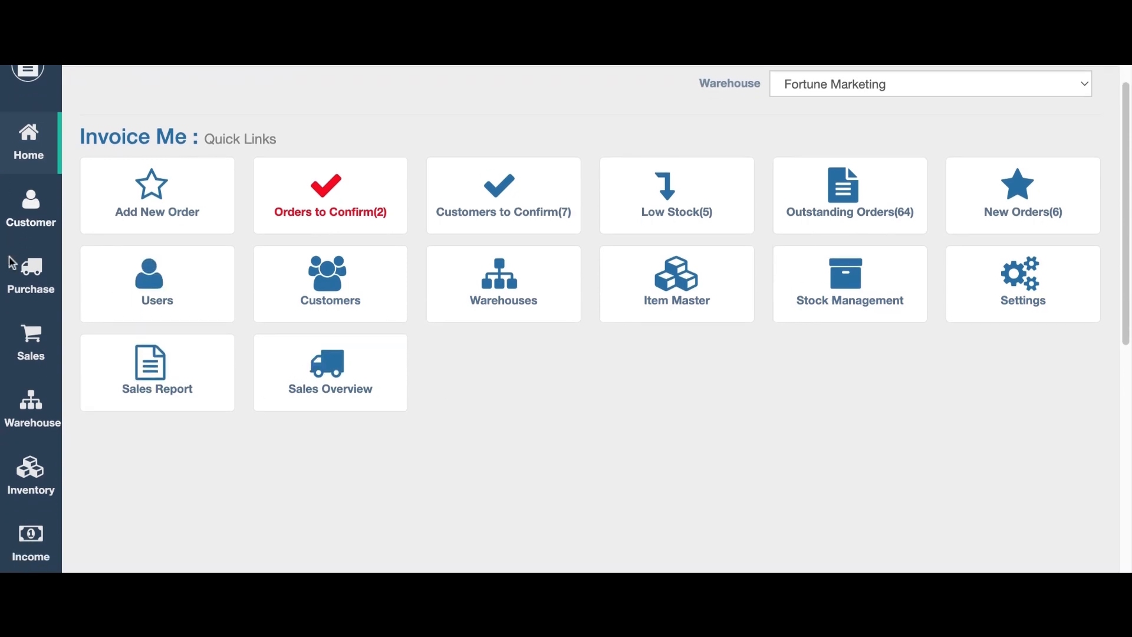
scroll(18, 277, "down", 6)
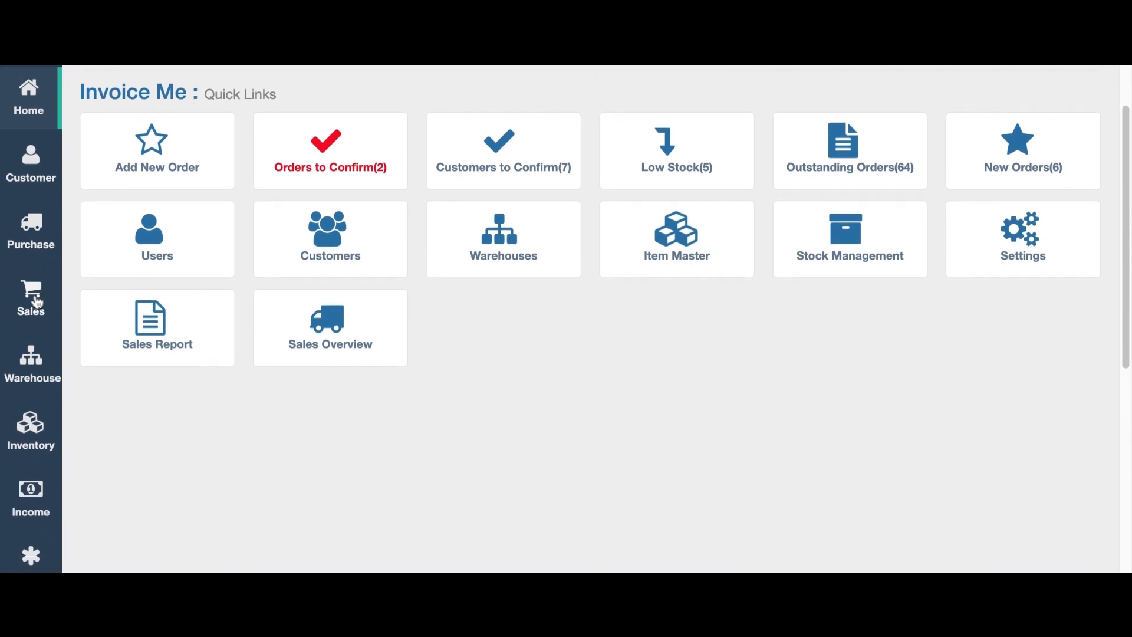
scroll(36, 303, "down", 6)
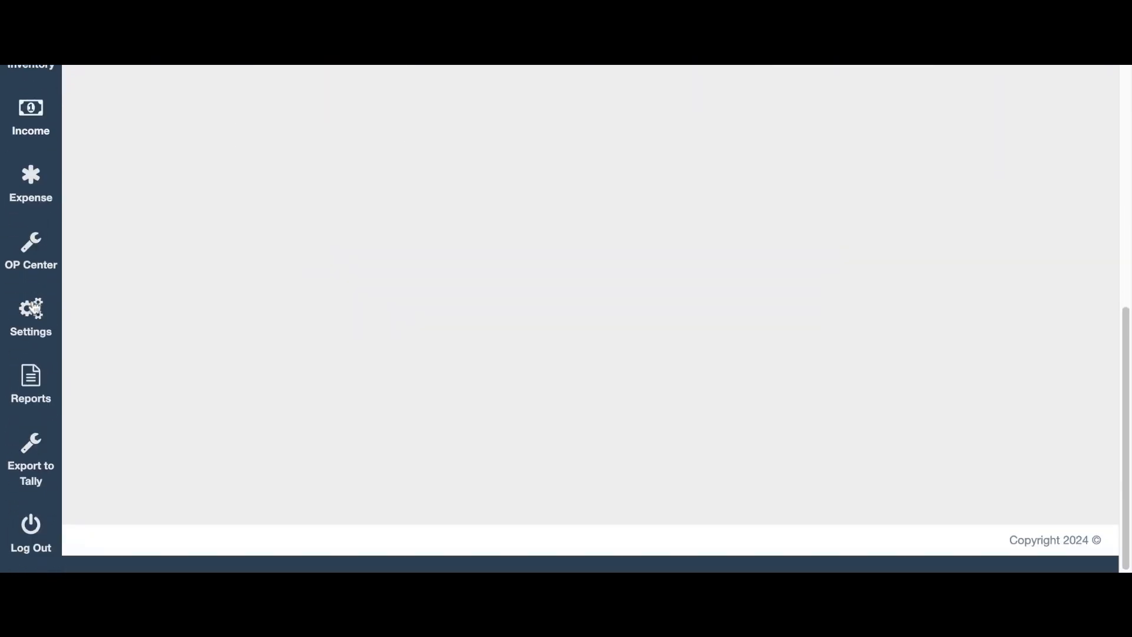
scroll(33, 307, "up", 15)
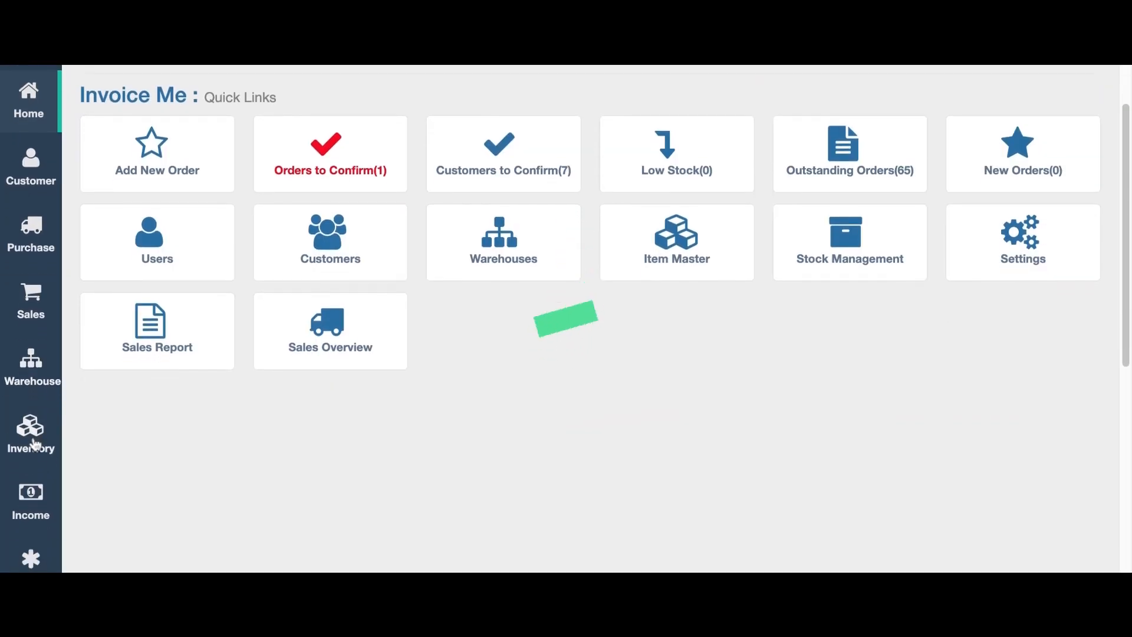
Add United States as a new country in Settings.
scroll(30, 327, "down", 6)
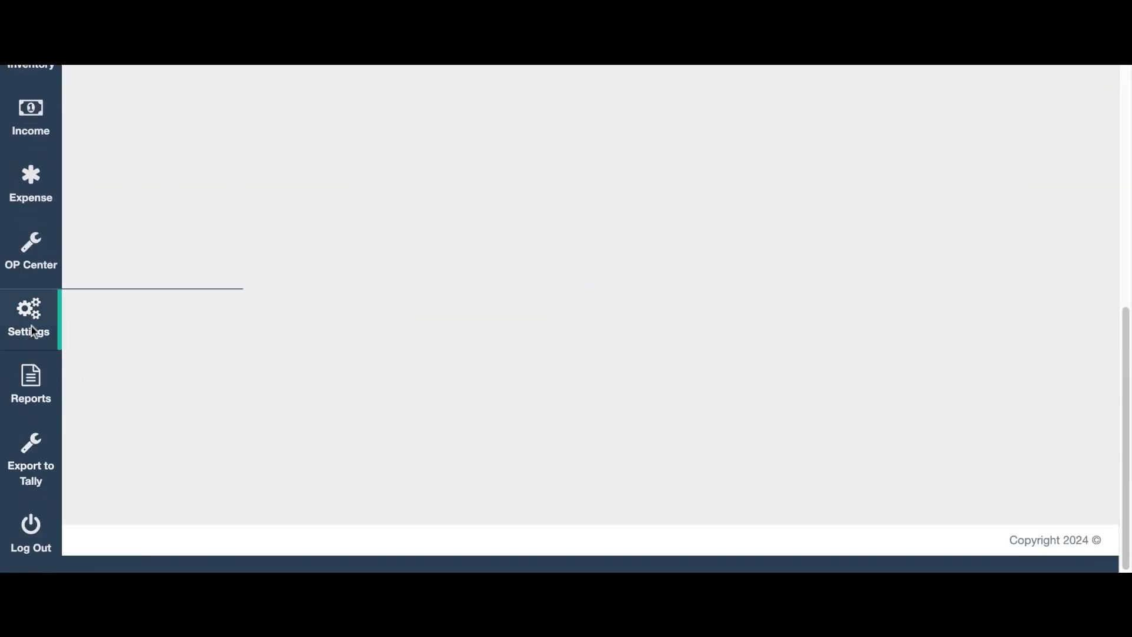
left_click(111, 318)
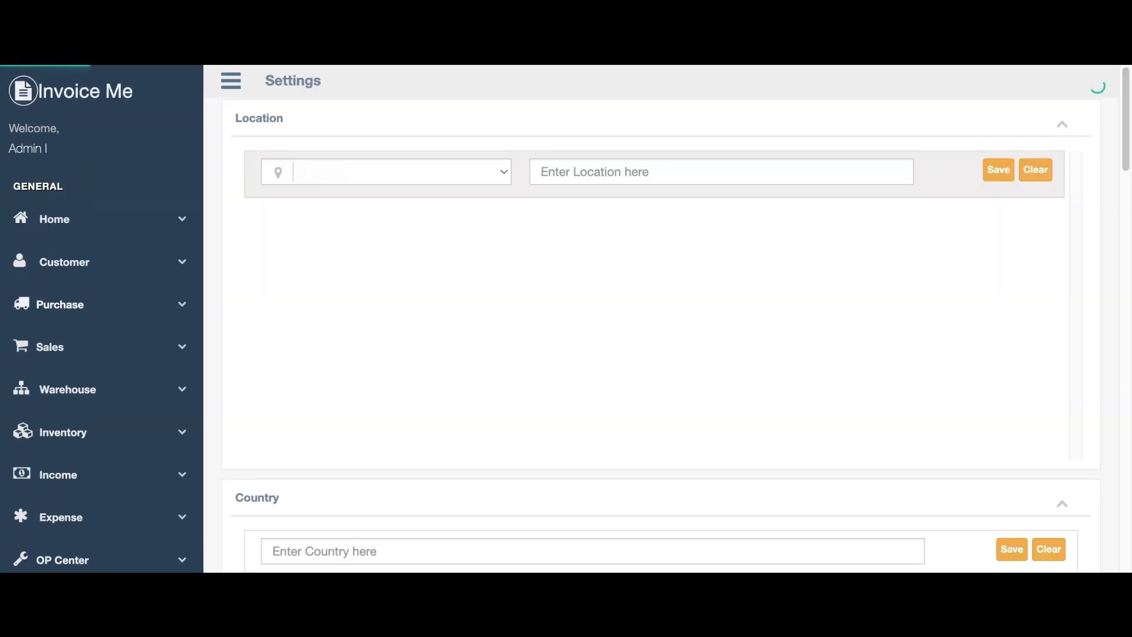
scroll(277, 391, "down", 15)
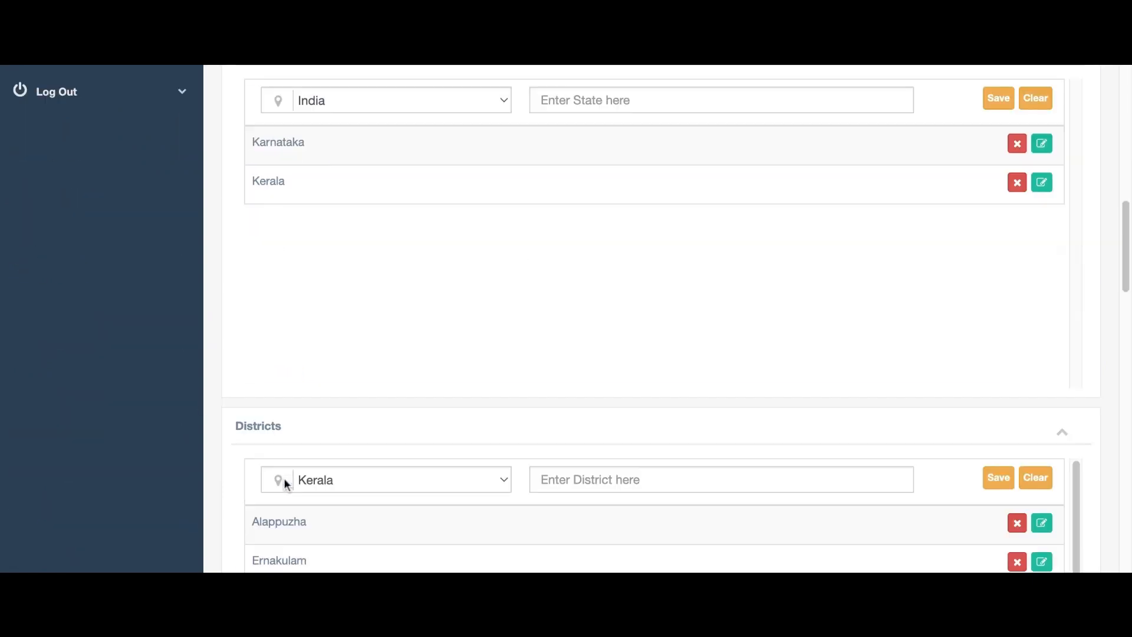
scroll(327, 314, "down", 15)
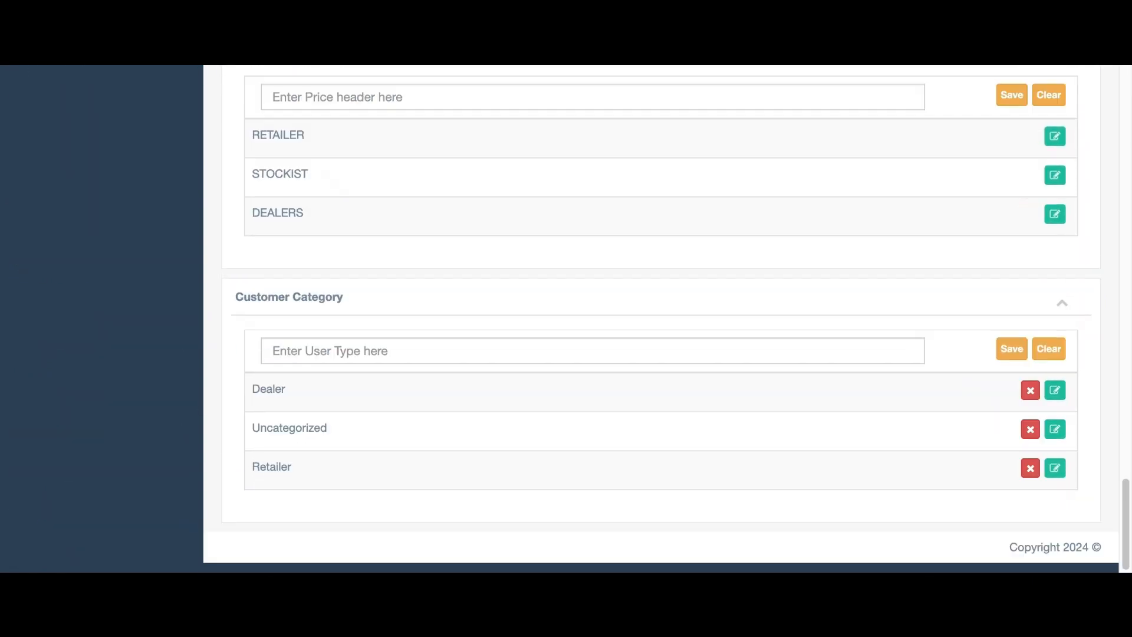
scroll(661, 319, "up", 10)
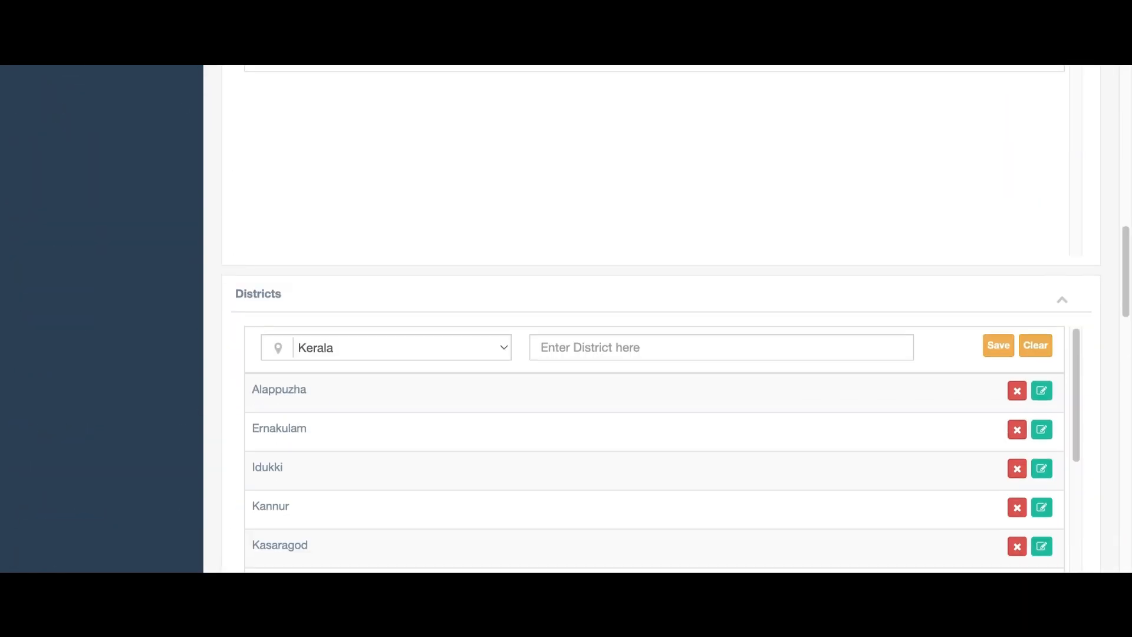
scroll(884, 363, "up", 5)
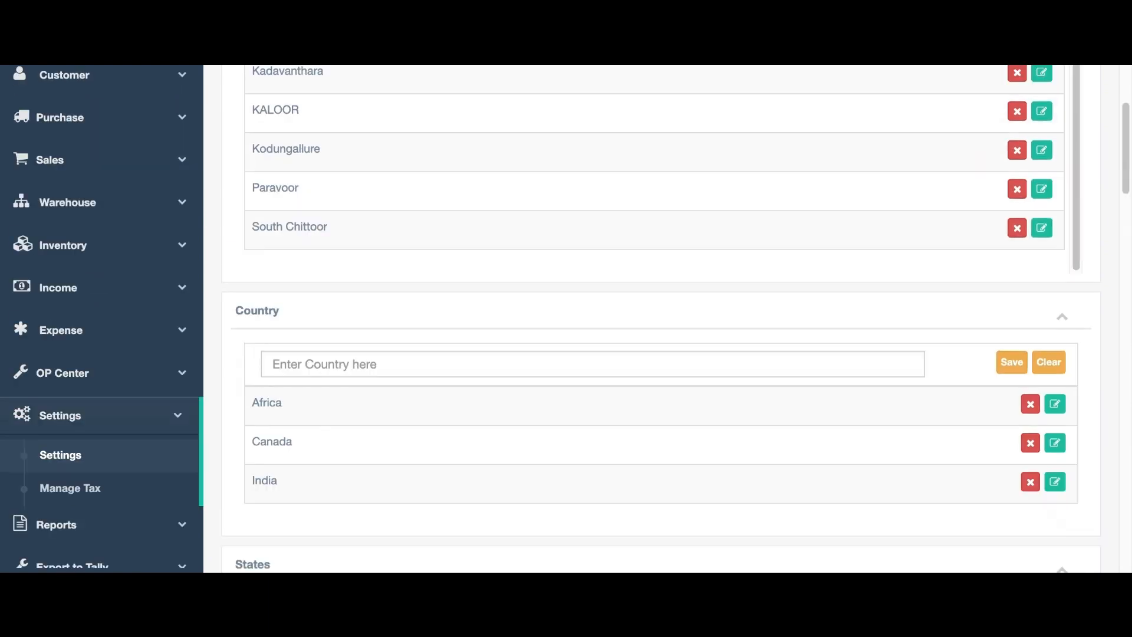
left_click(672, 364)
type("United S")
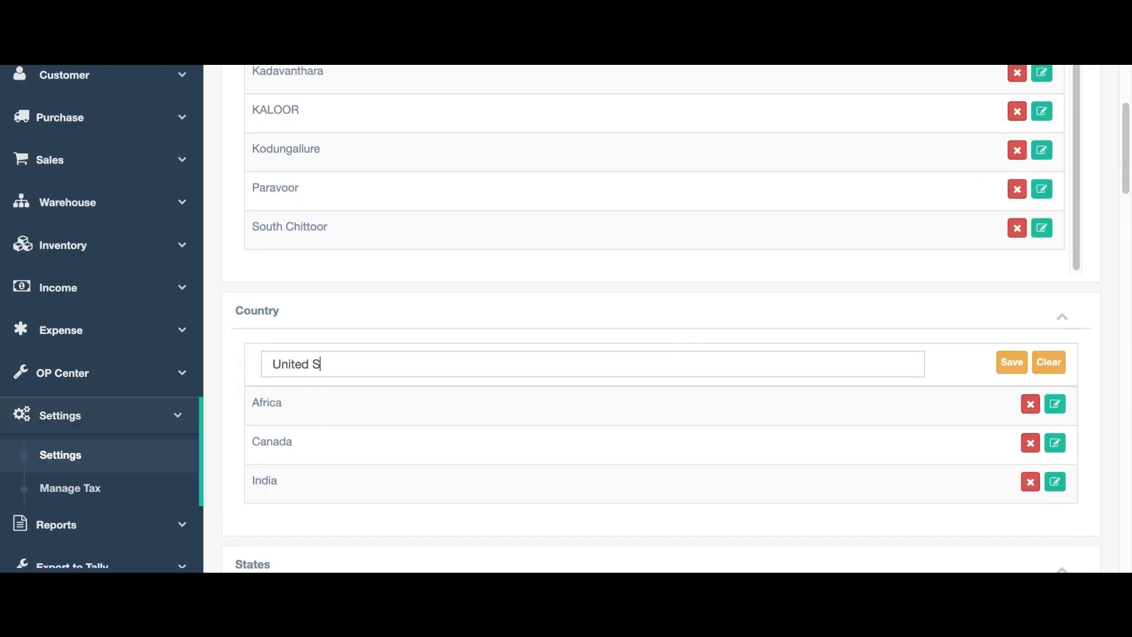
type("tates")
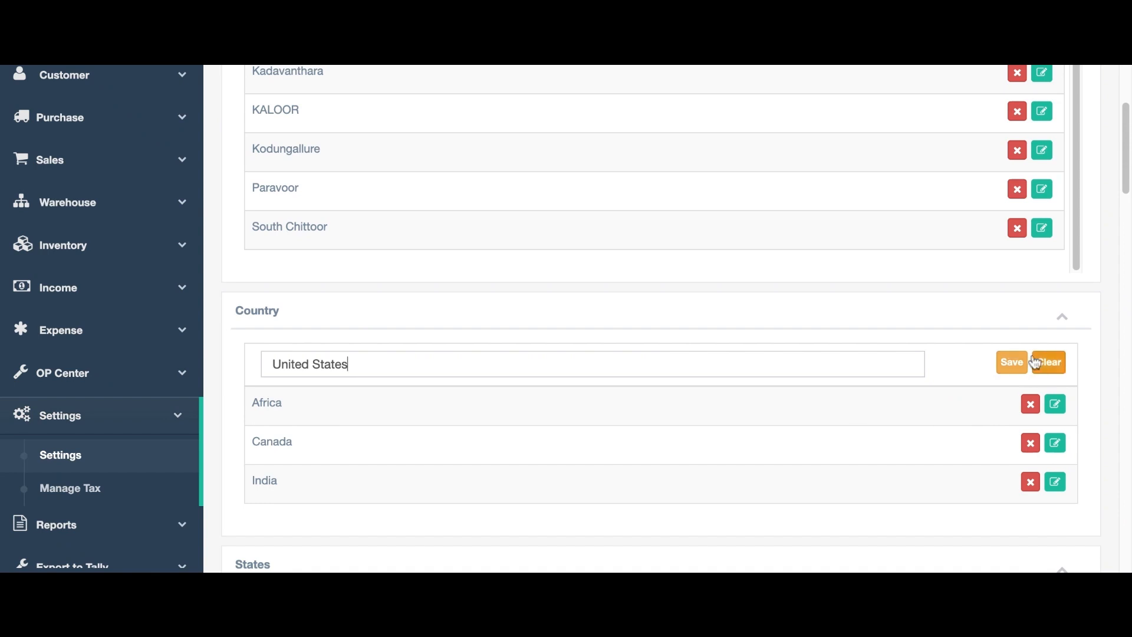
left_click(1021, 368)
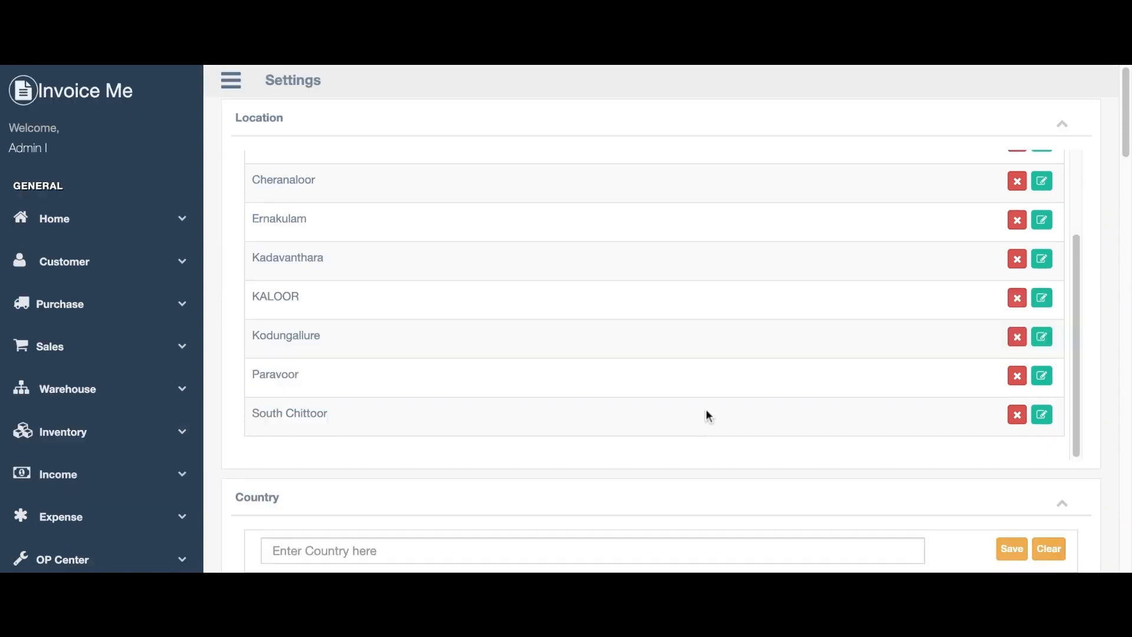
Add California as a state under United States.
scroll(670, 473, "down", 10)
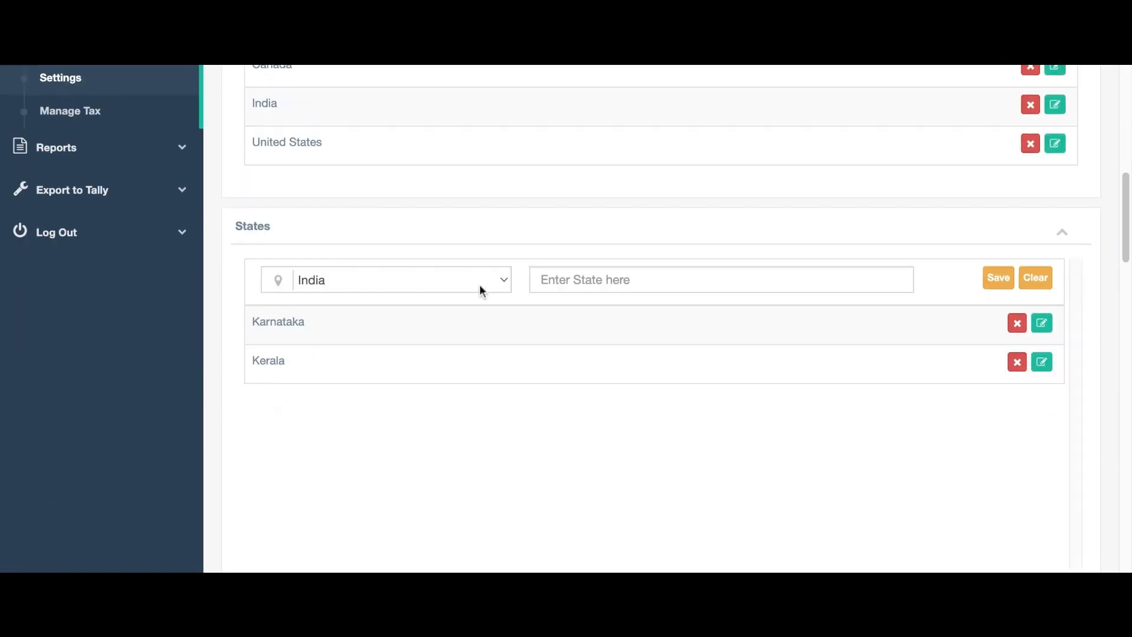
left_click(343, 346)
left_click(653, 282)
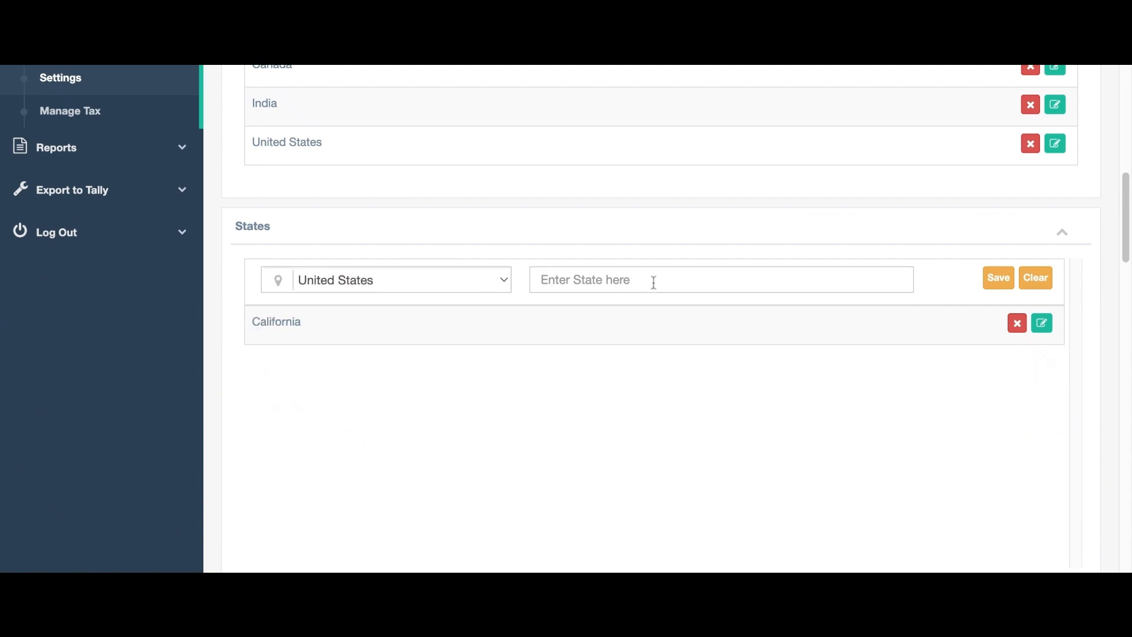
type("California")
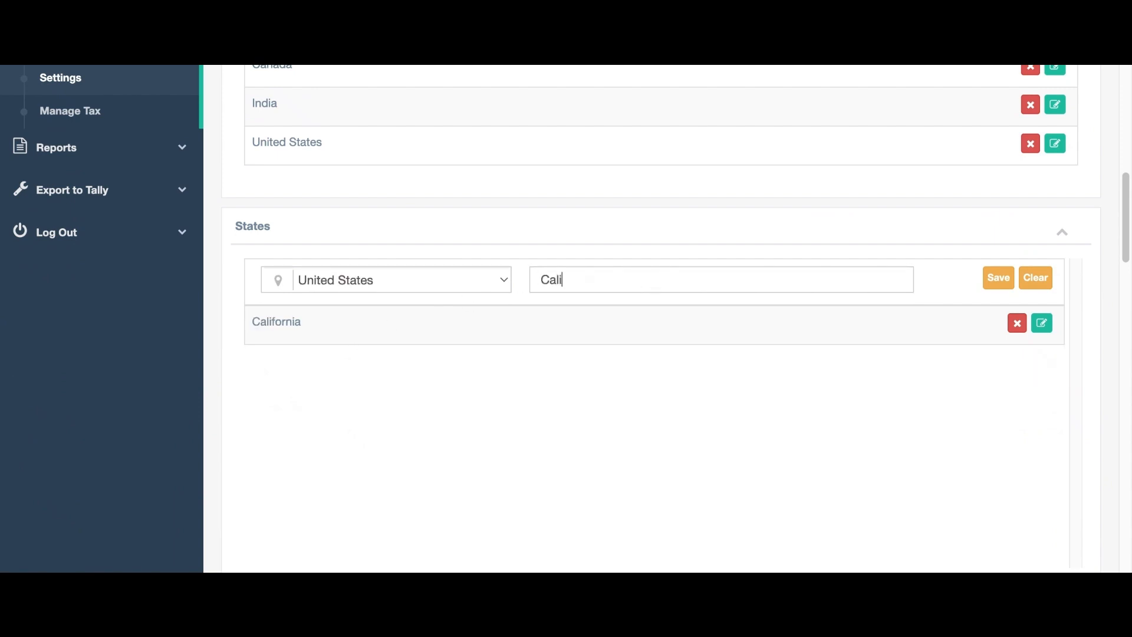
left_click(996, 285)
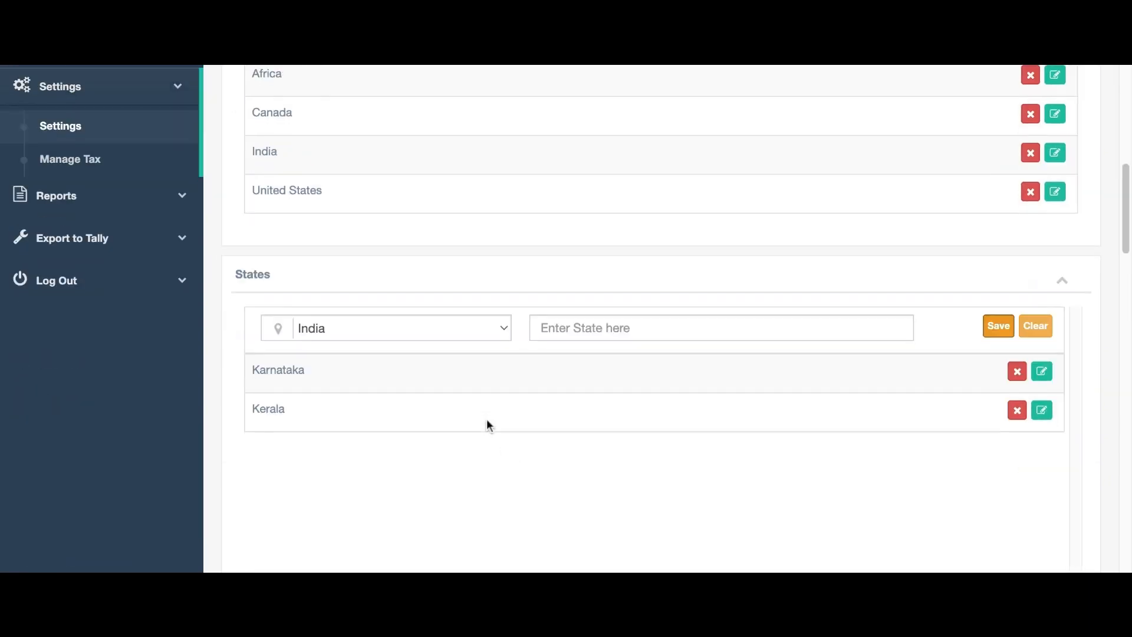
Add Cottonwood as a district of California.
scroll(487, 419, "down", 5)
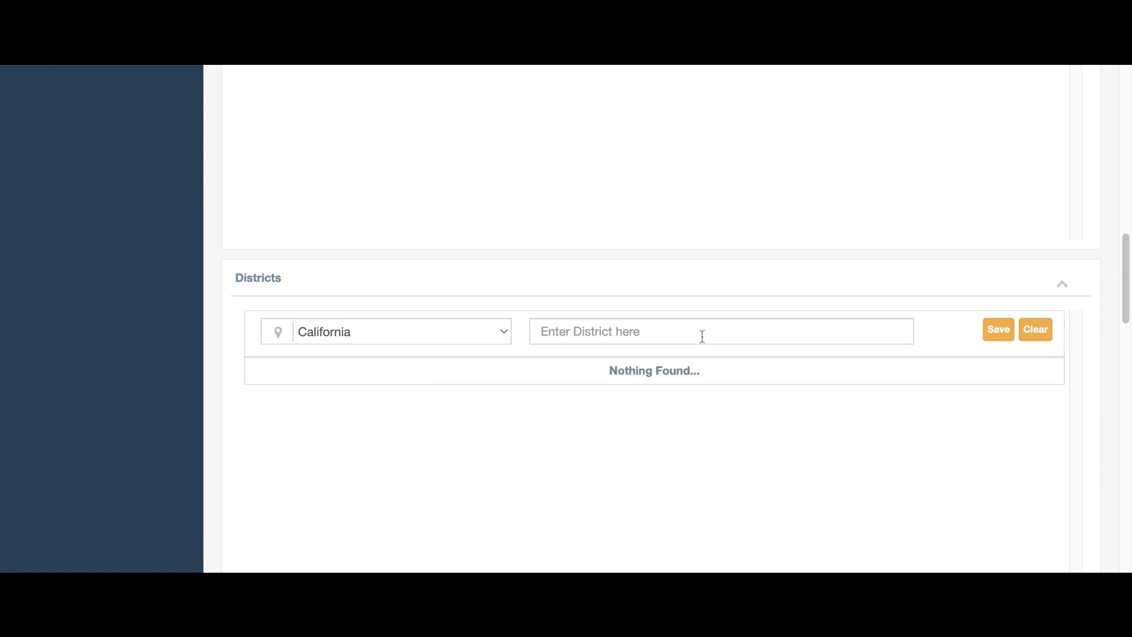
left_click(703, 336)
type("Cottonwood")
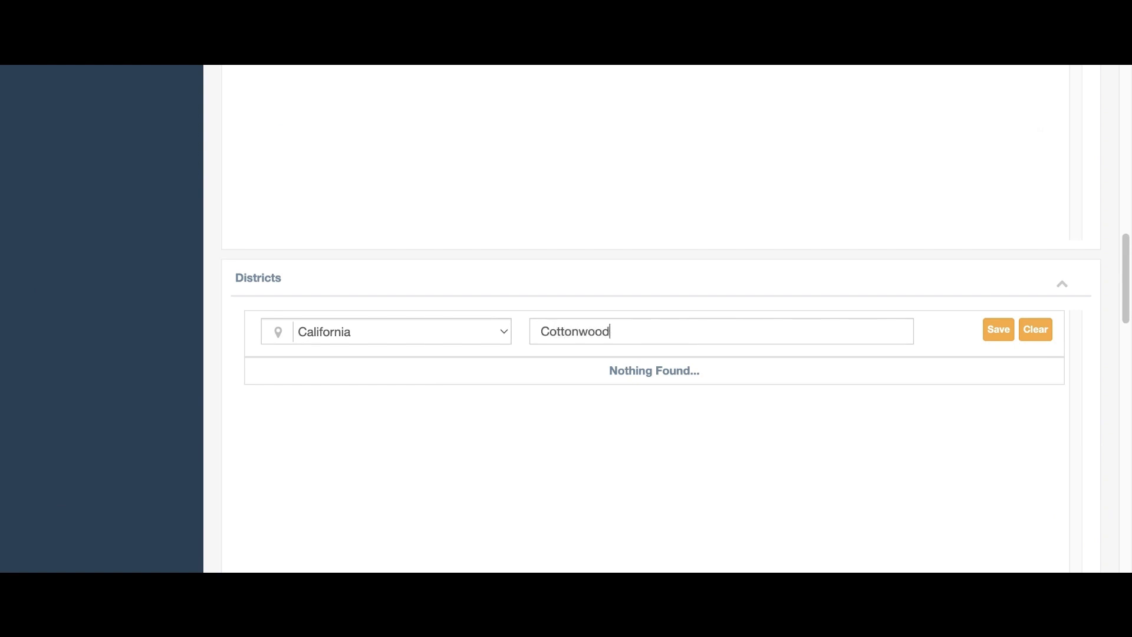
left_click(1007, 335)
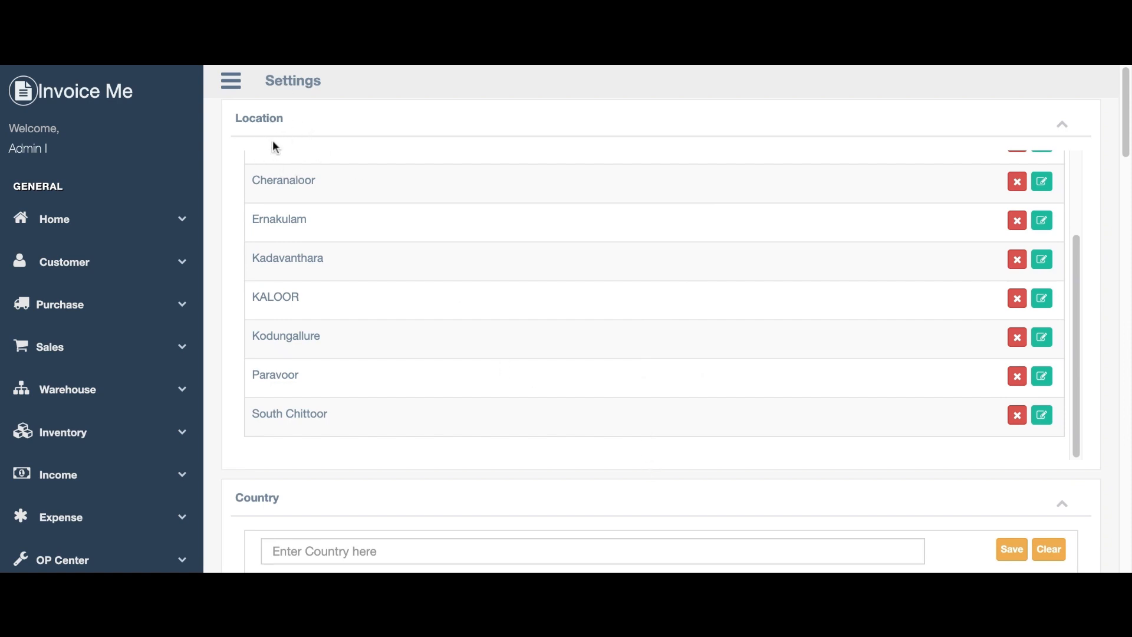
Add Redding as a location under the Cottonwood district.
scroll(284, 207, "up", 3)
left_click(442, 165)
left_click(324, 524)
left_click(600, 176)
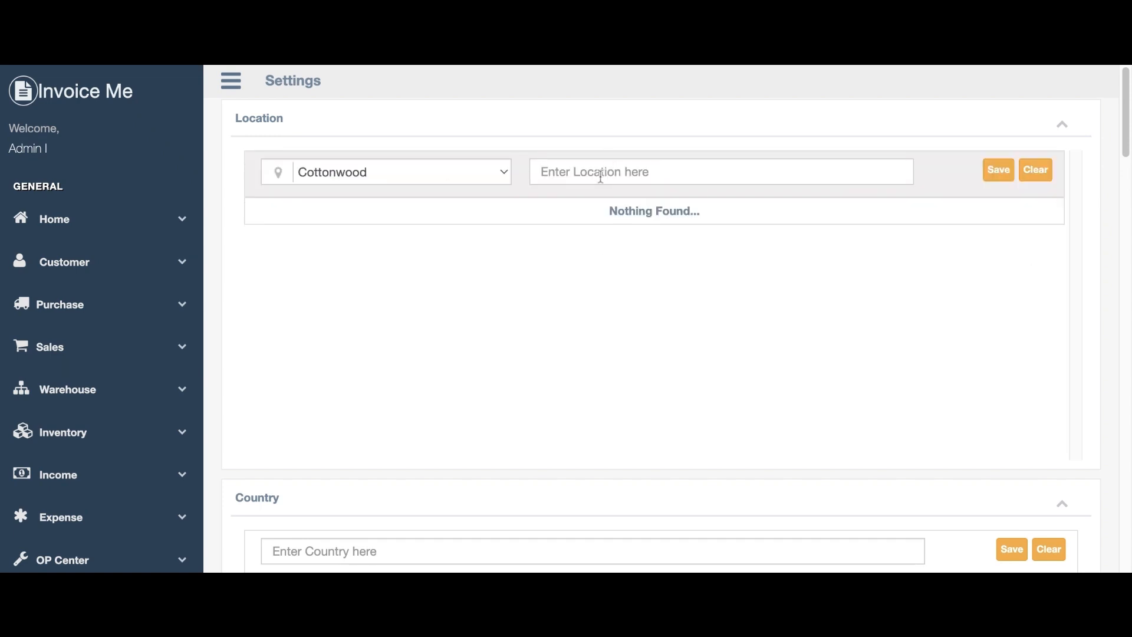
type("Redin")
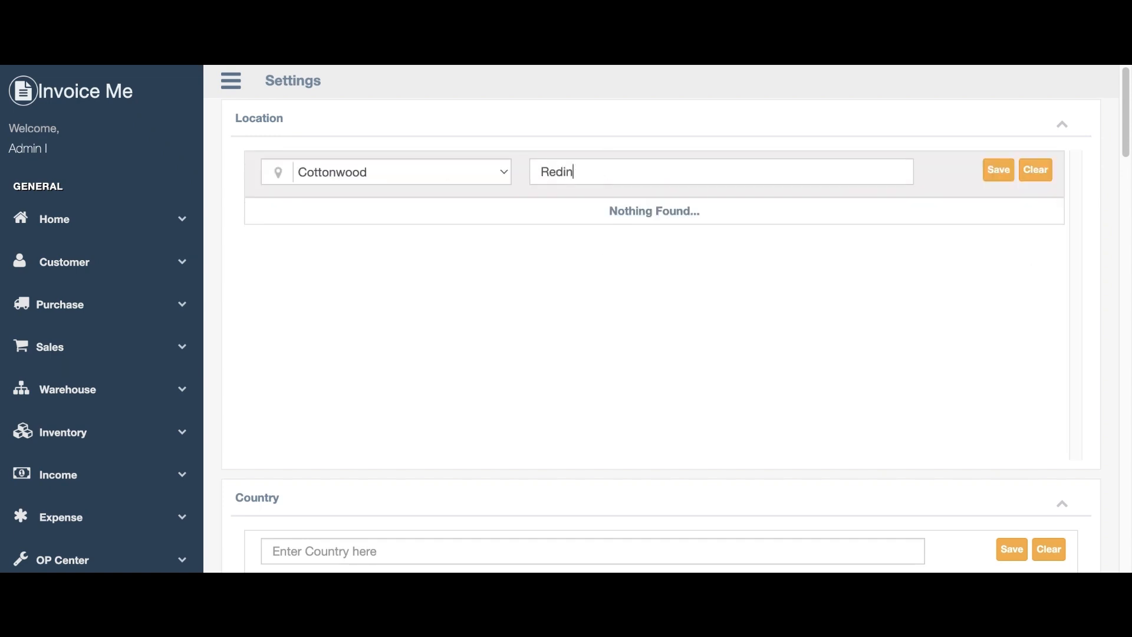
key("BackSpace")
key("BackSpace")
type("ding")
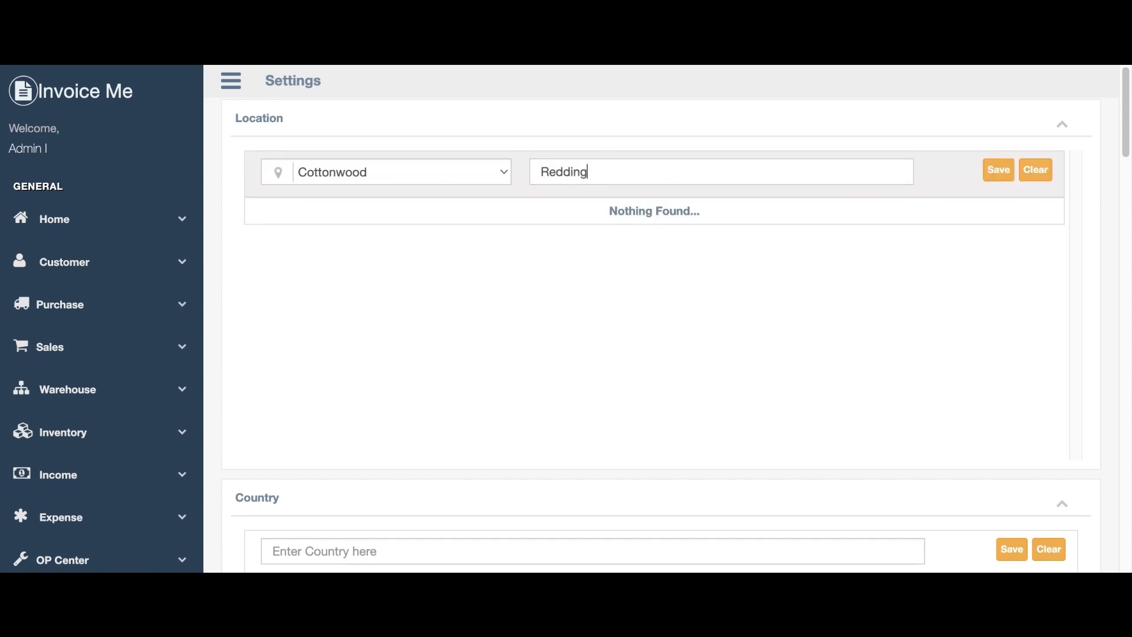
left_click(996, 181)
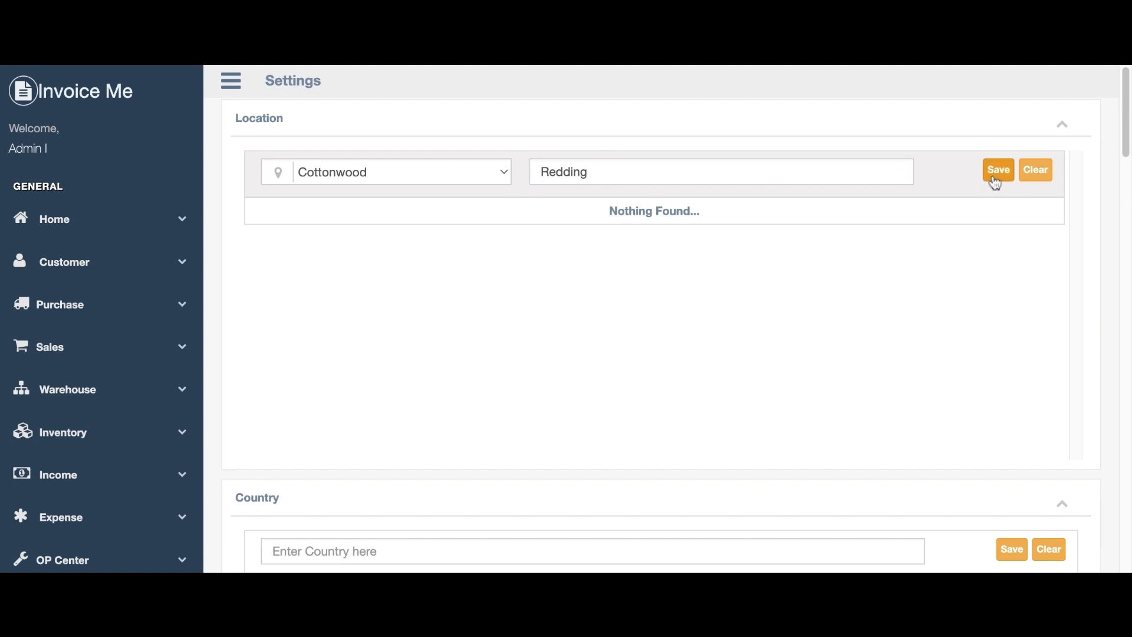
left_click(448, 176)
left_click(380, 112)
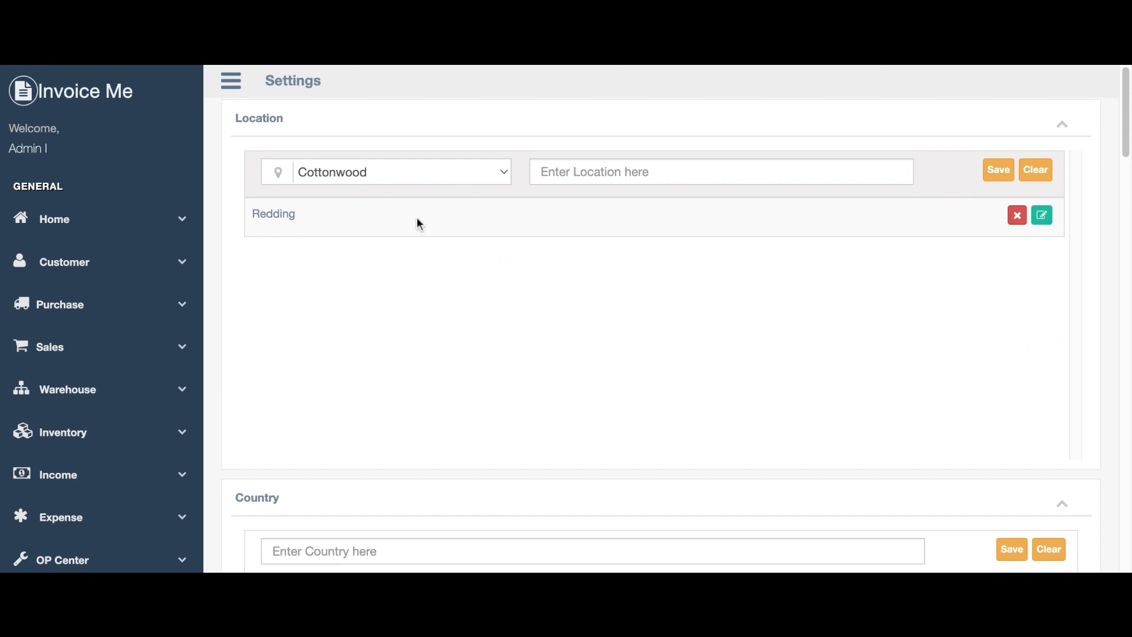
scroll(419, 224, "down", 20)
scroll(407, 357, "up", 10)
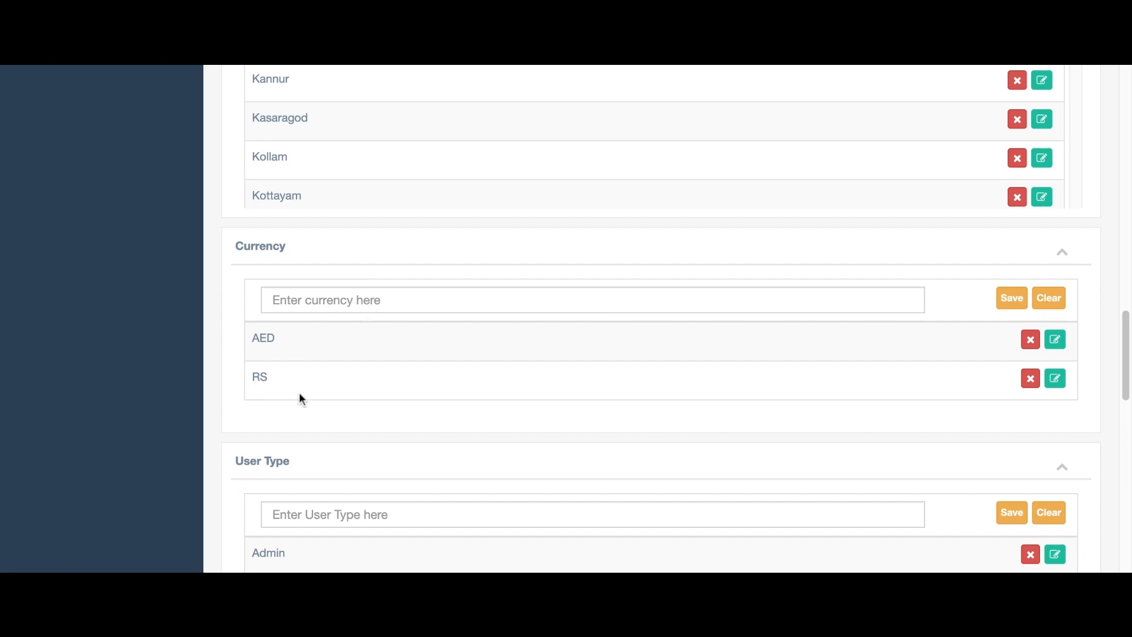
scroll(351, 500, "down", 2)
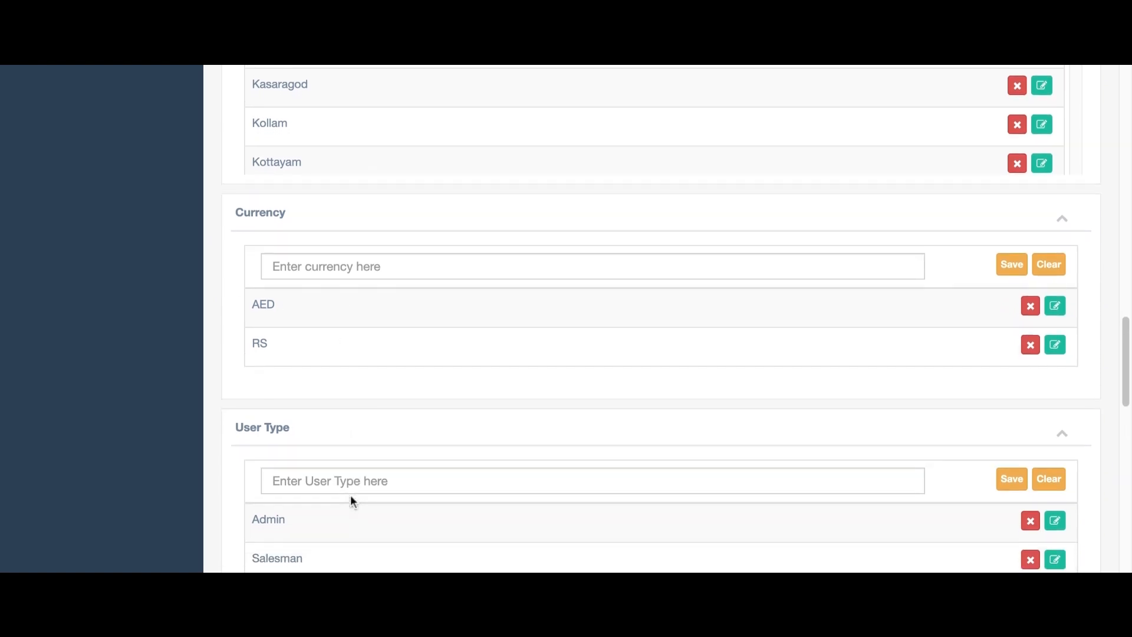
scroll(350, 500, "down", 3)
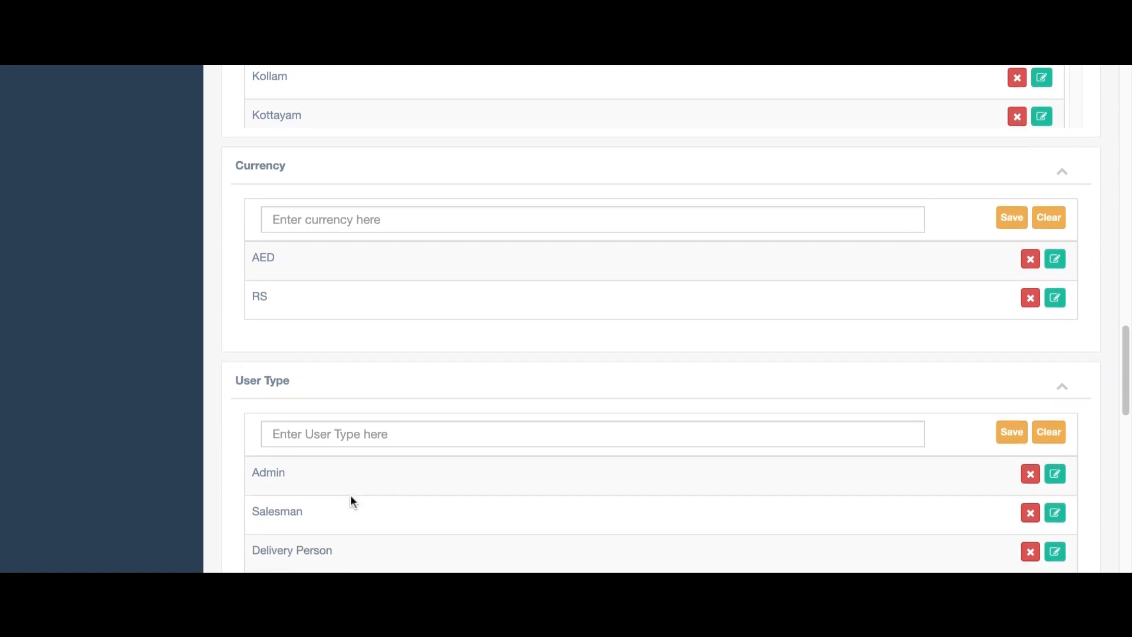
scroll(355, 483, "down", 3)
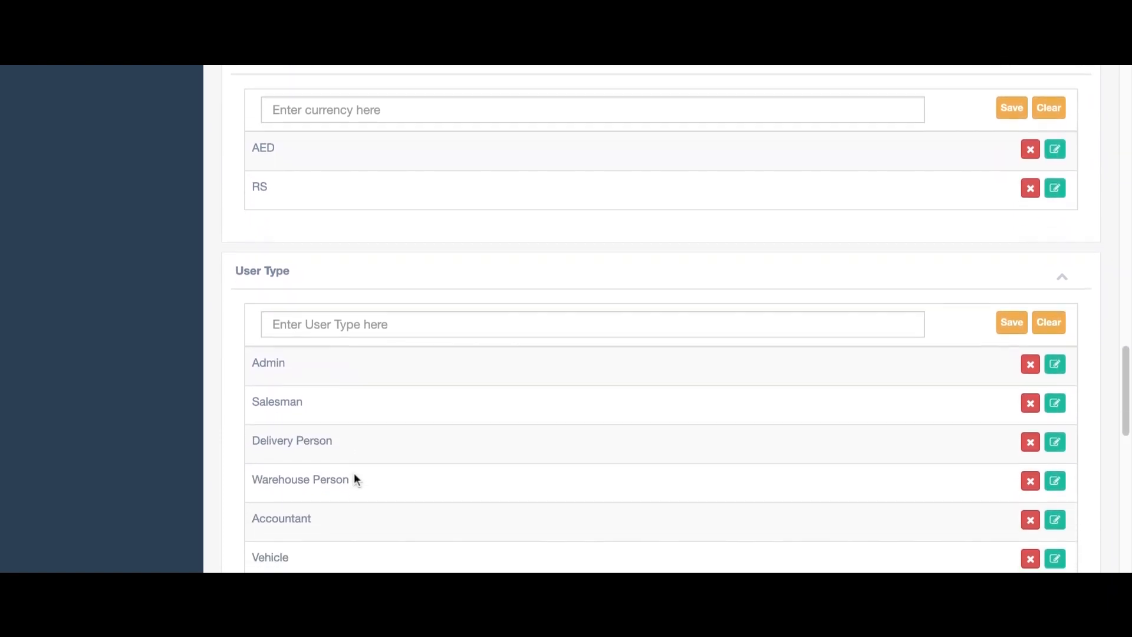
scroll(418, 472, "down", 7)
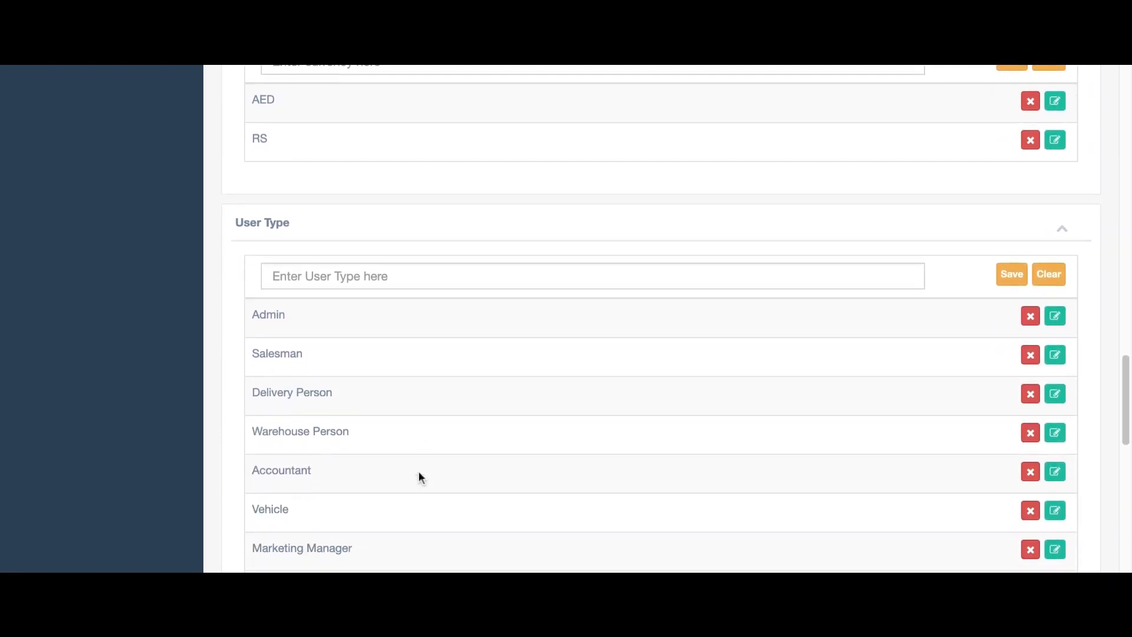
scroll(419, 462, "down", 20)
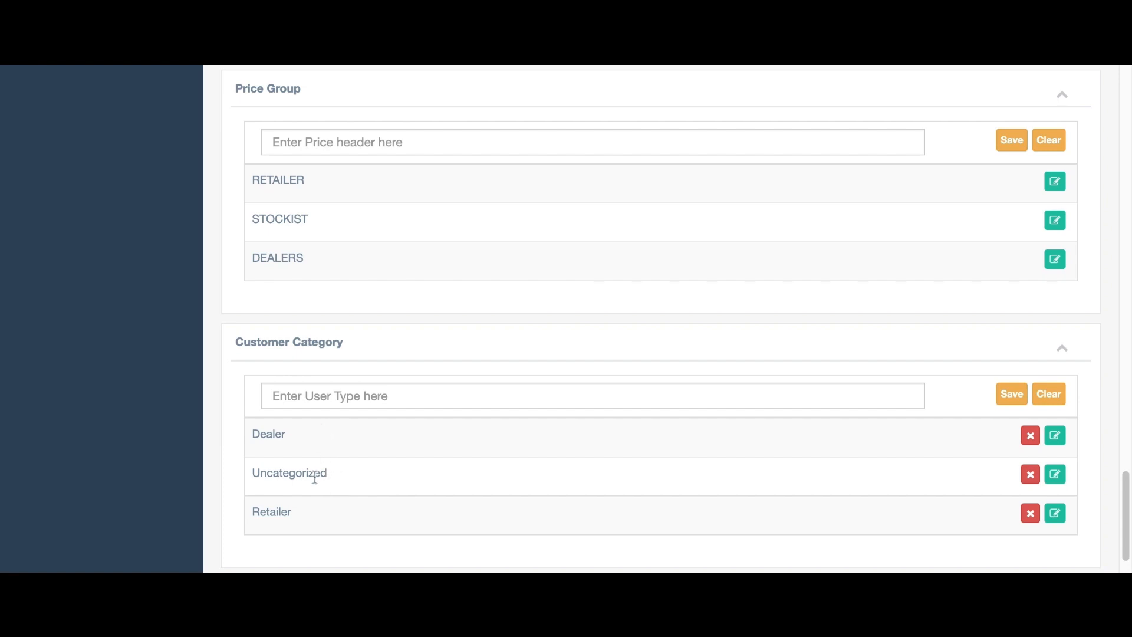
scroll(379, 481, "down", 2)
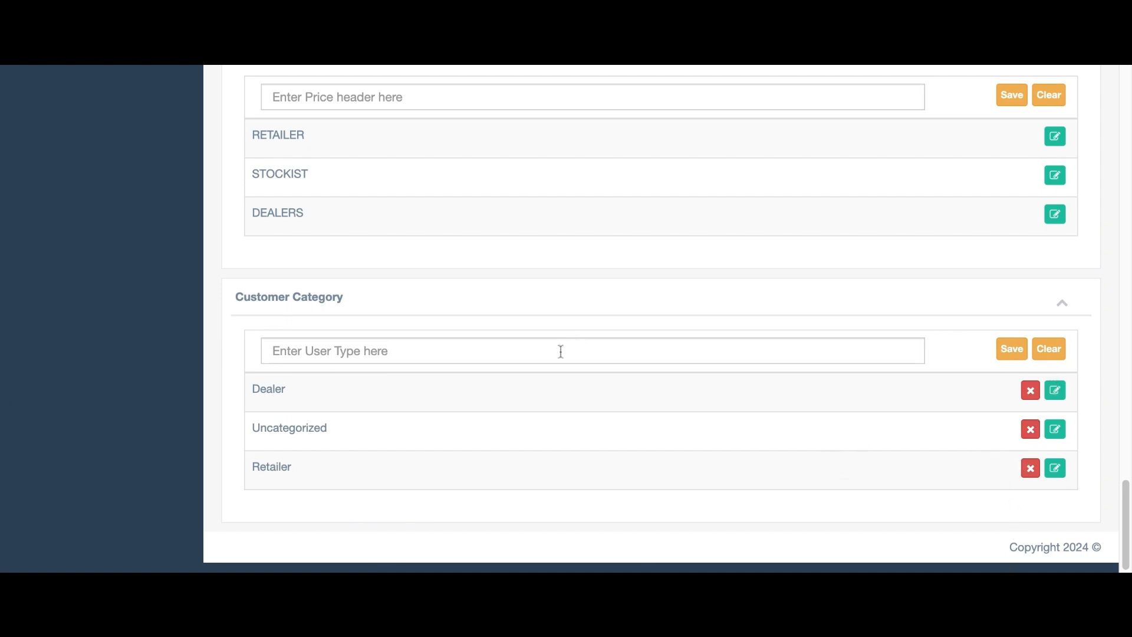
scroll(561, 351, "up", 20)
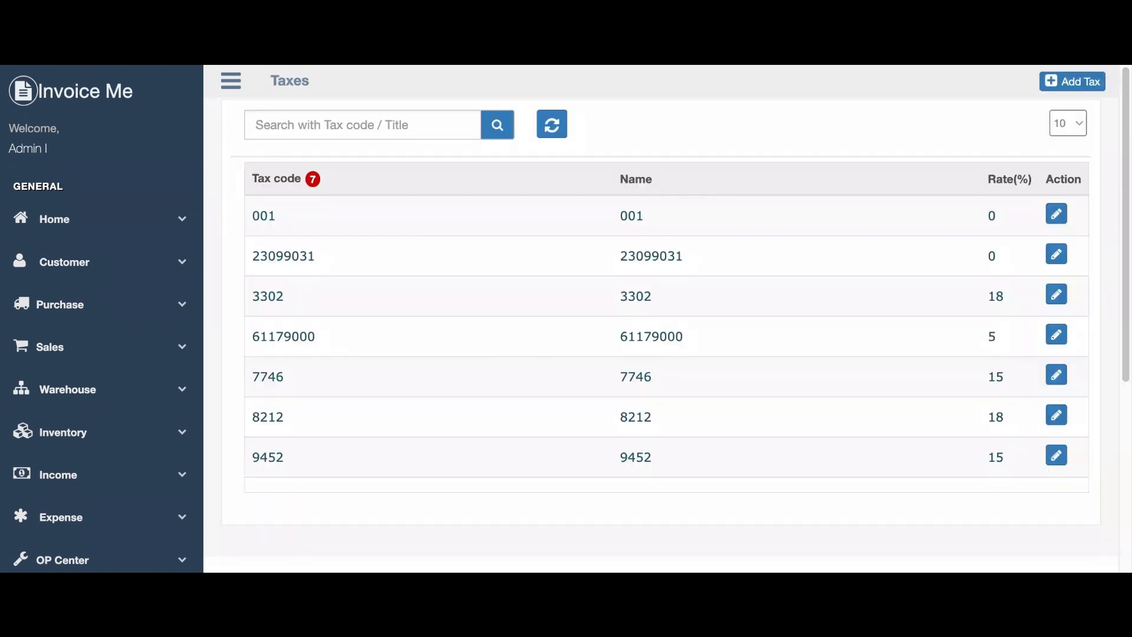
On Manage Tax, save slab 5576 as GST with a 15% rate and cess 1.
scroll(76, 445, "down", 5)
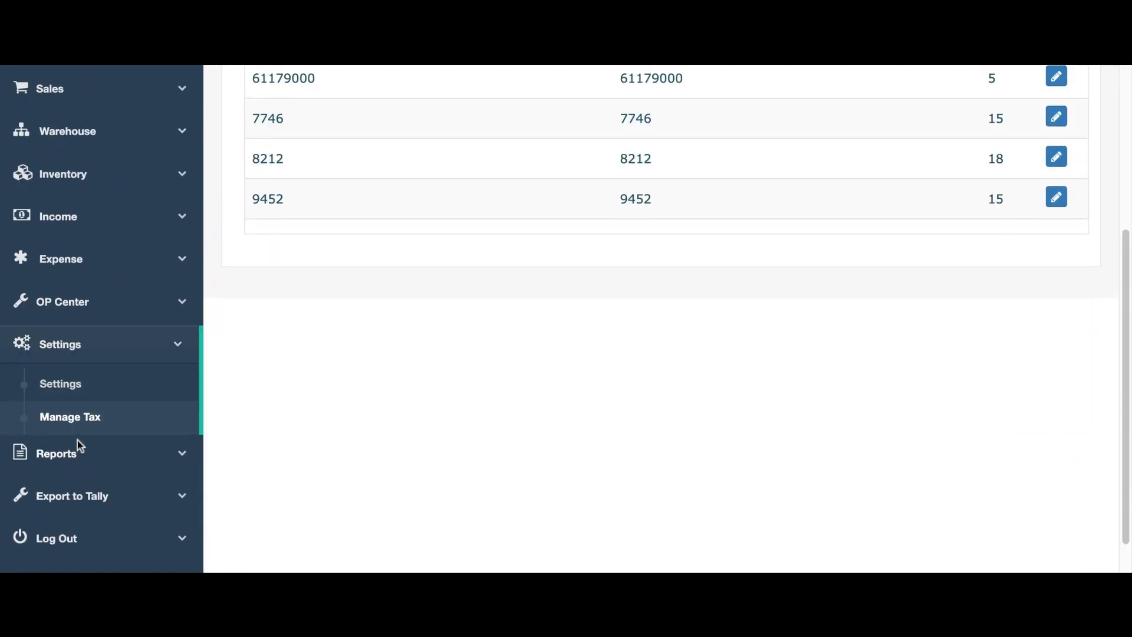
left_click(75, 407)
scroll(809, 301, "down", 1)
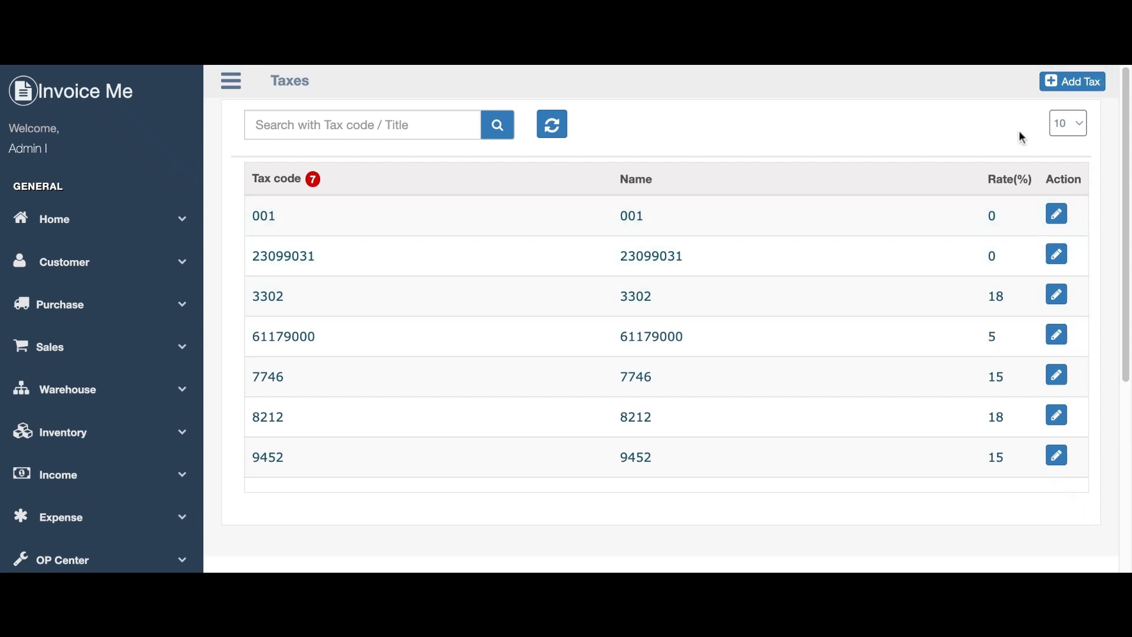
left_click(1082, 86)
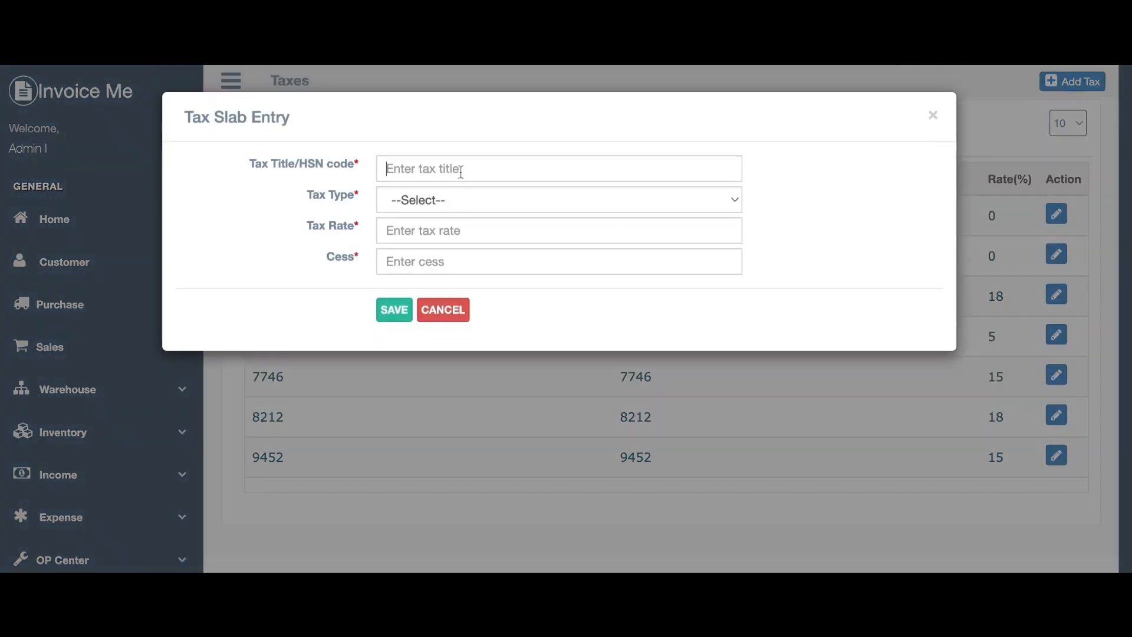
type("5576")
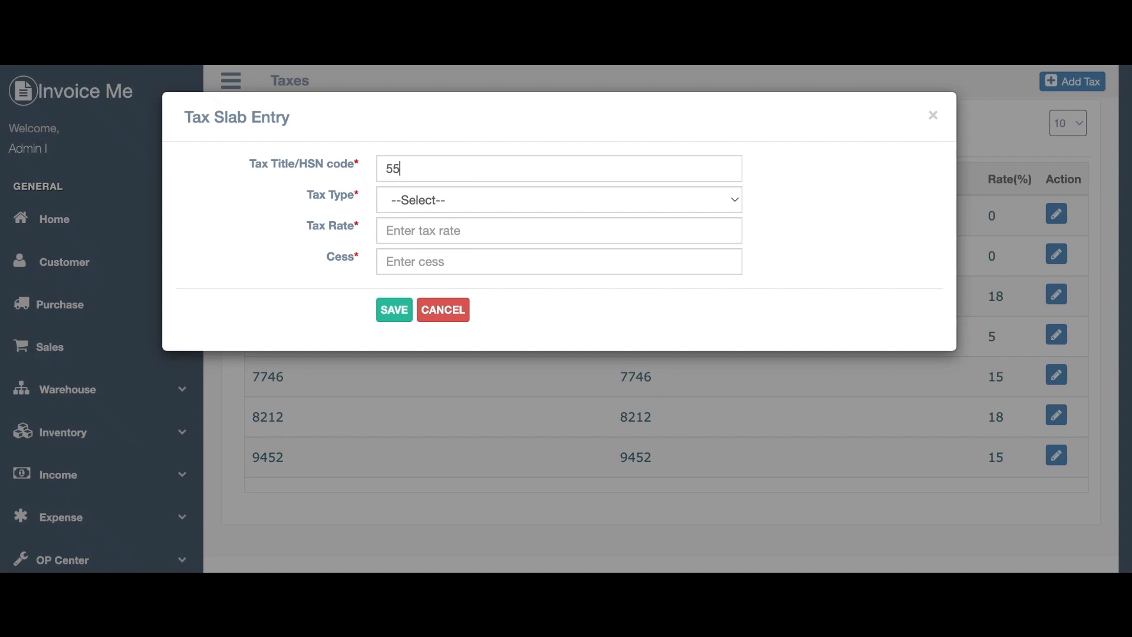
left_click(446, 206)
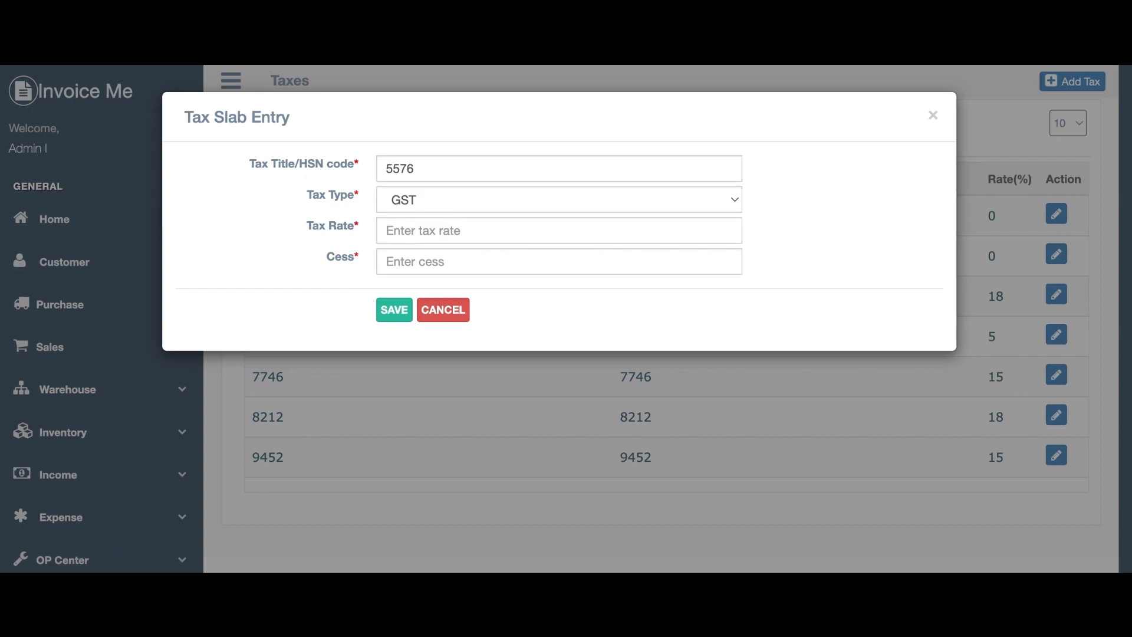
type("15")
left_click(442, 266)
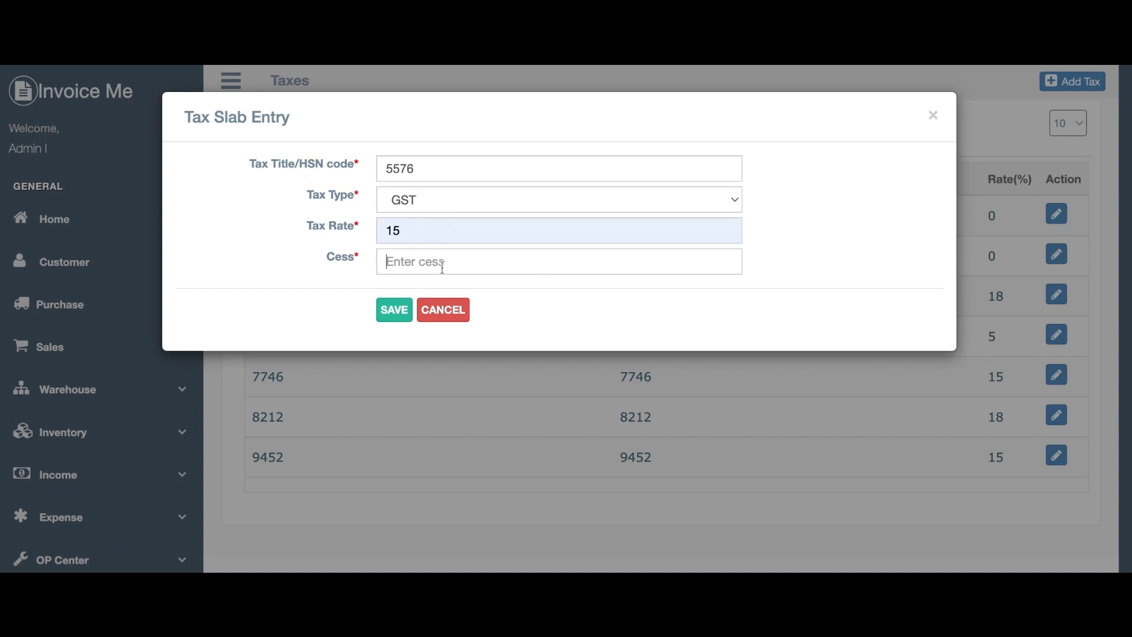
type("1")
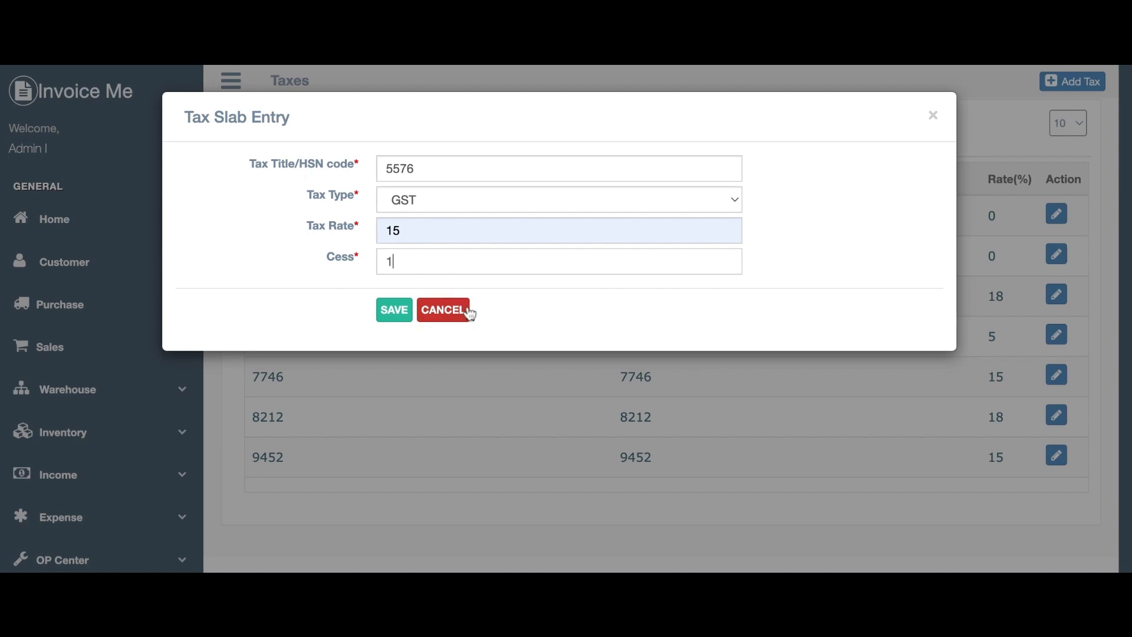
left_click(397, 317)
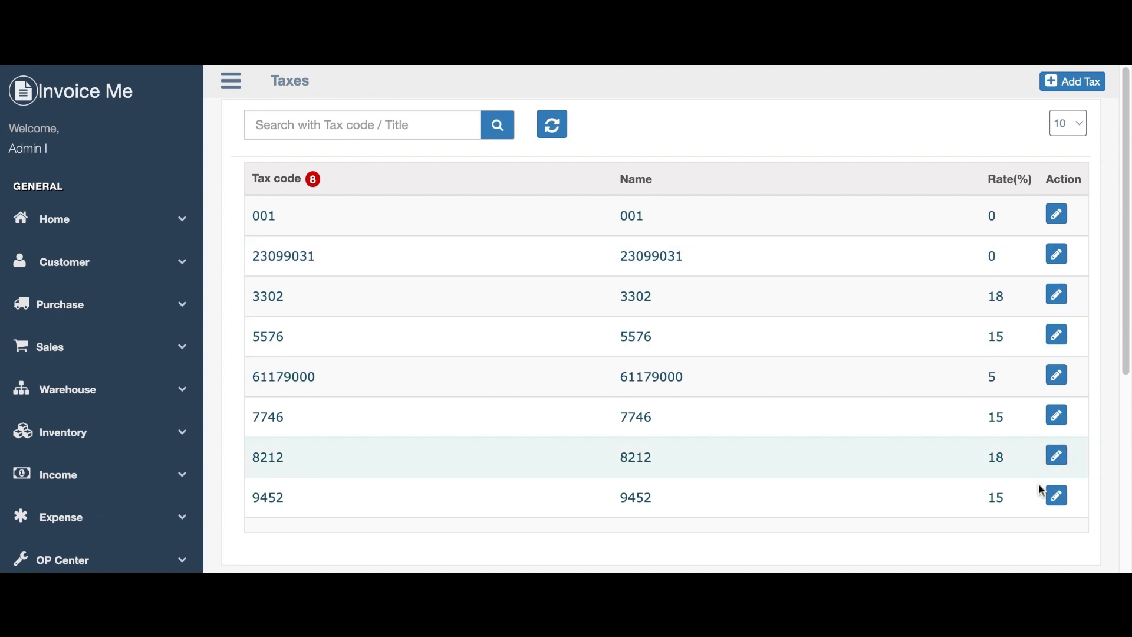
left_click(1067, 462)
Open the 8212 tax slab entry to review its details.
left_click(1058, 462)
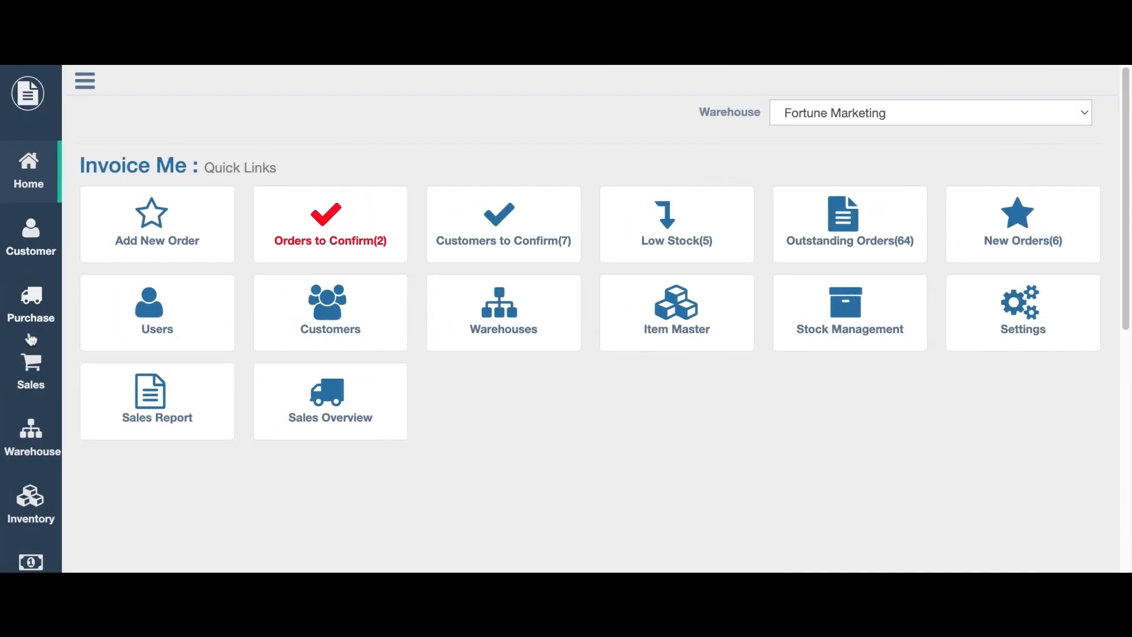
Start a new Normal Warehouse named ware88 located in Kerala, India.
left_click(25, 444)
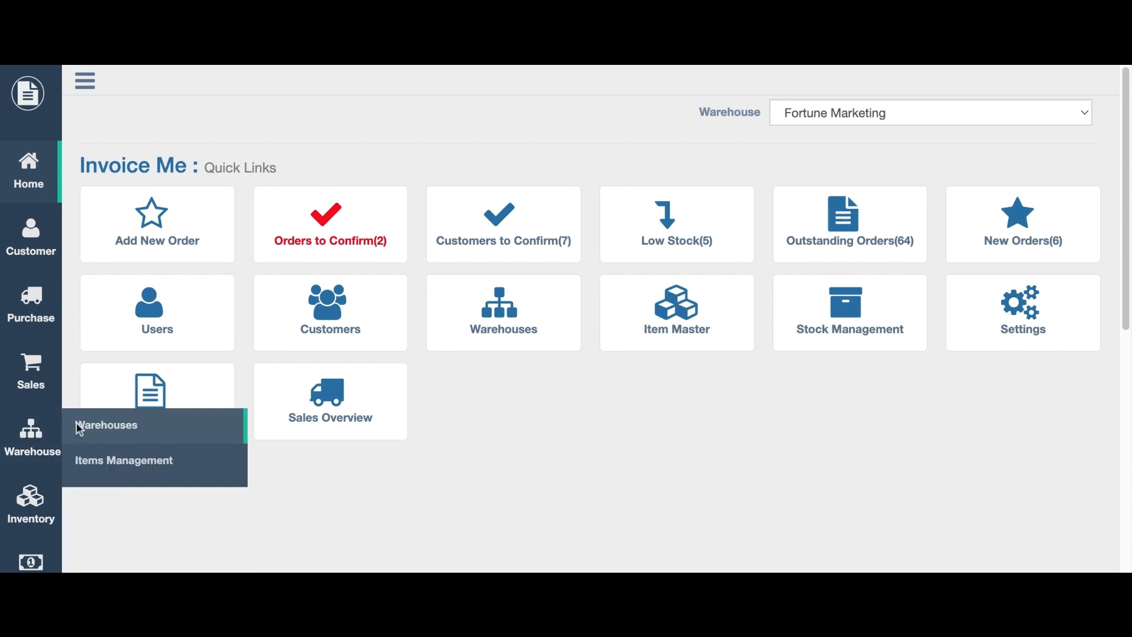
left_click(78, 425)
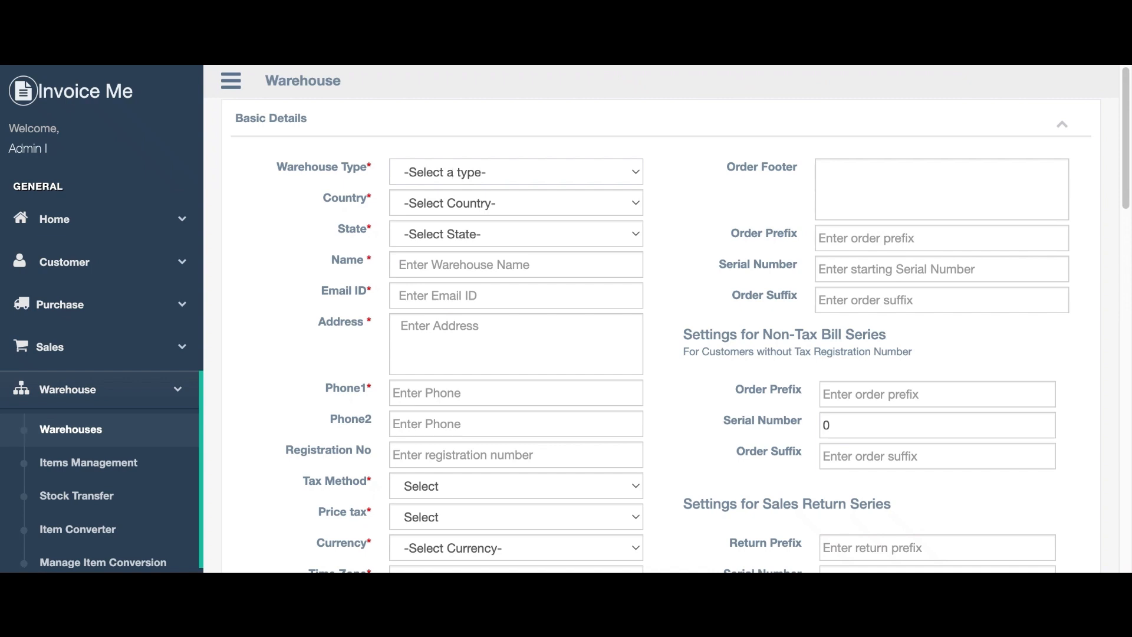
left_click(428, 209)
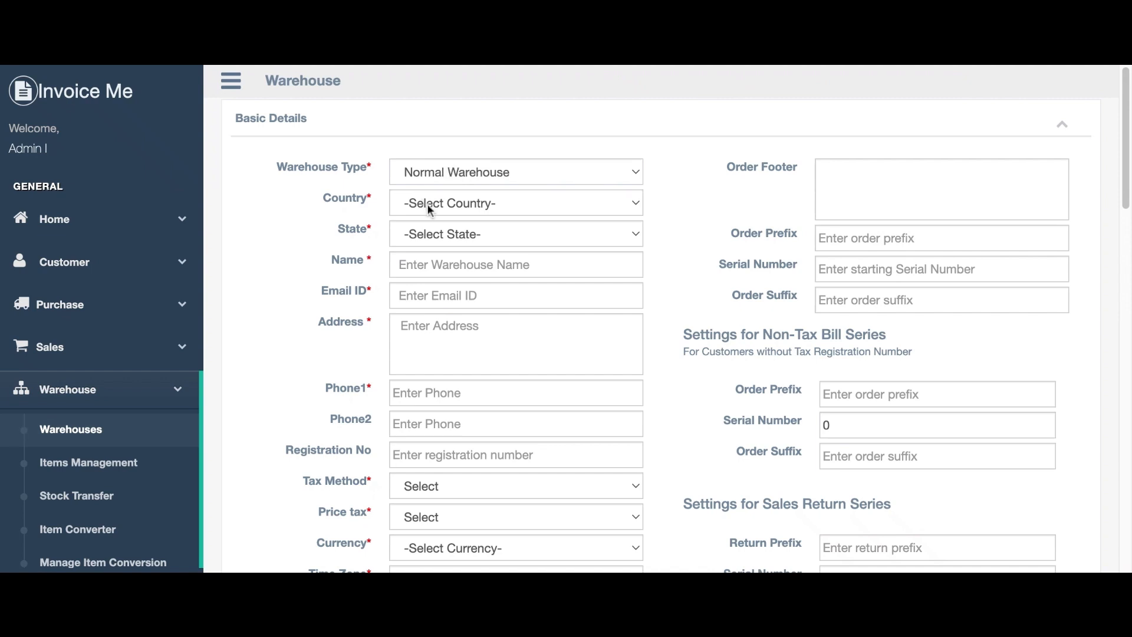
left_click(428, 234)
left_click(421, 263)
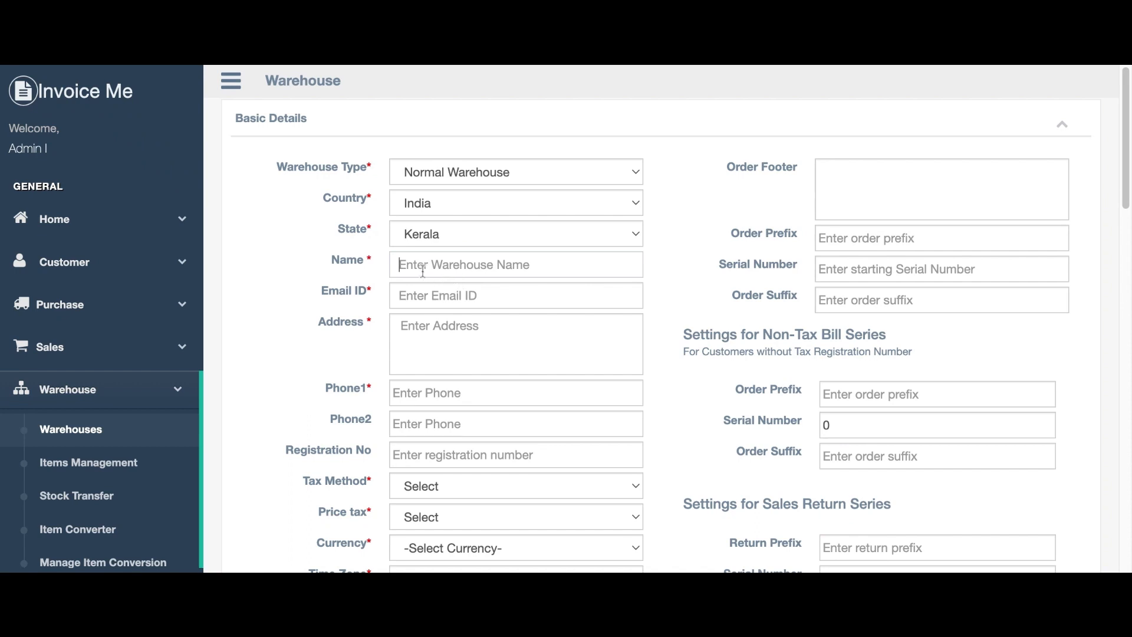
type("ware")
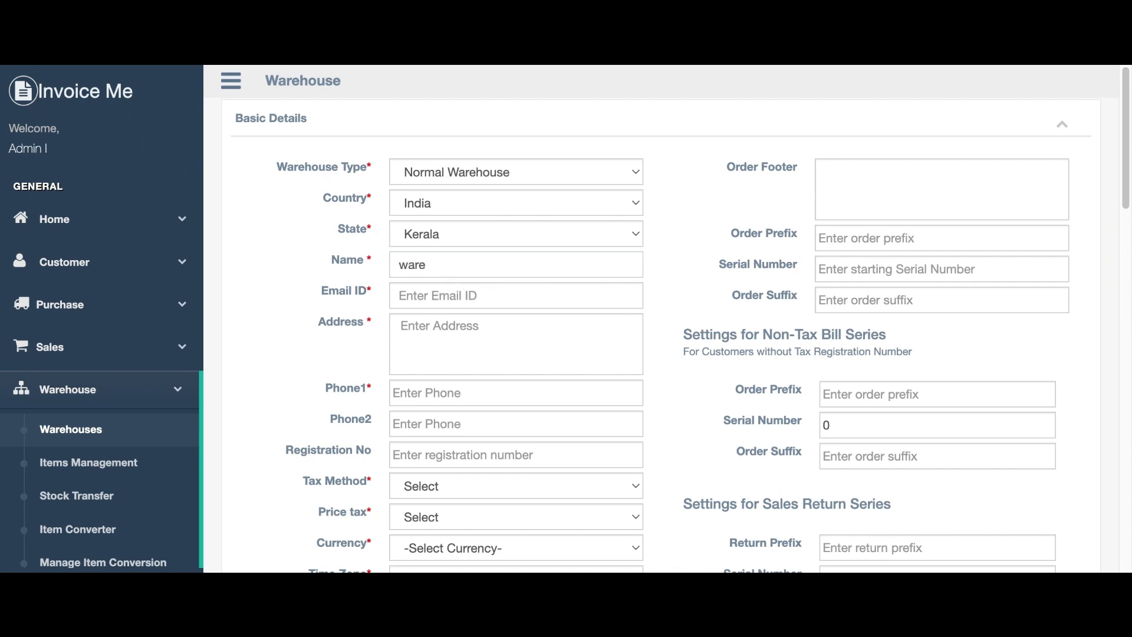
type("88")
Enter the warehouse e-mail, address, two phone numbers, registration number th67678, and VAT tax method.
left_click(460, 290)
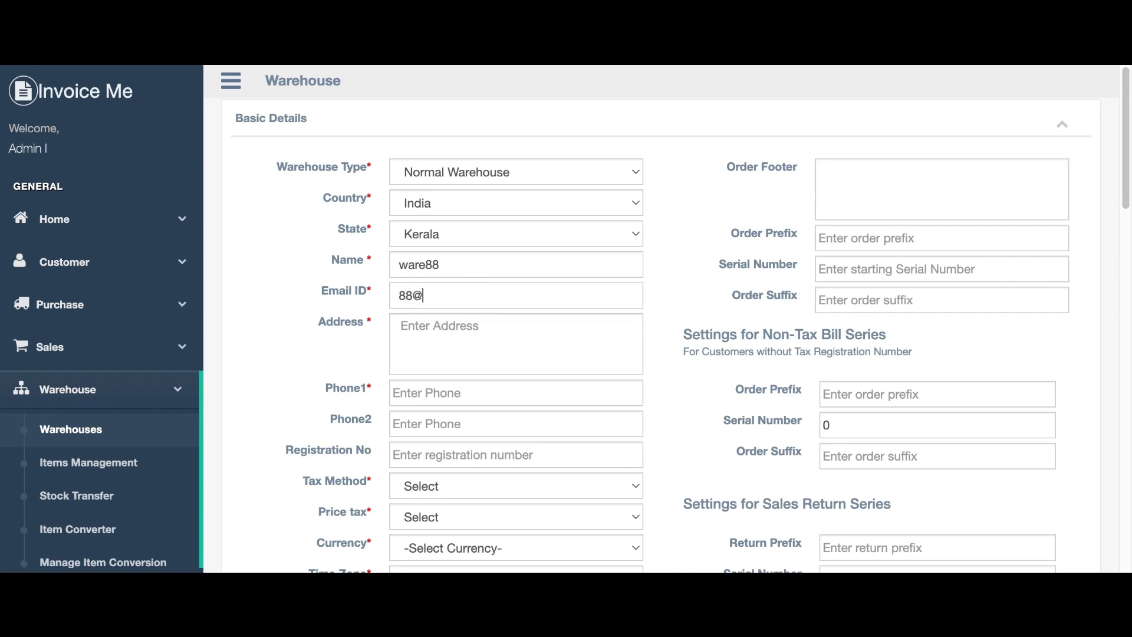
left_click(445, 353)
type("a")
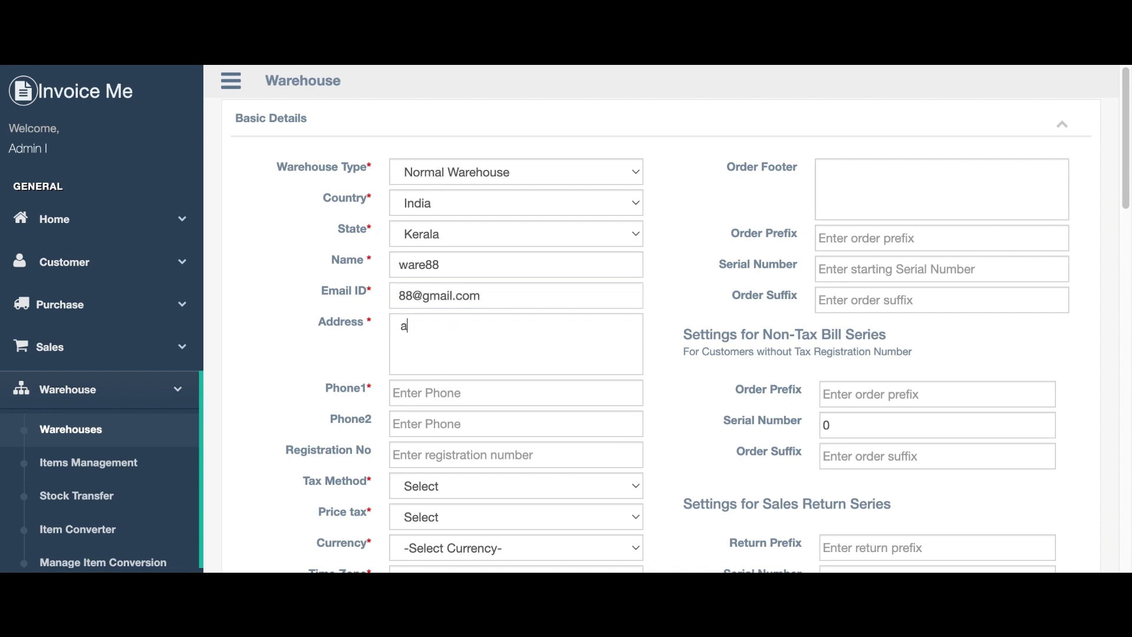
type("ddress")
left_click(443, 393)
type("7865")
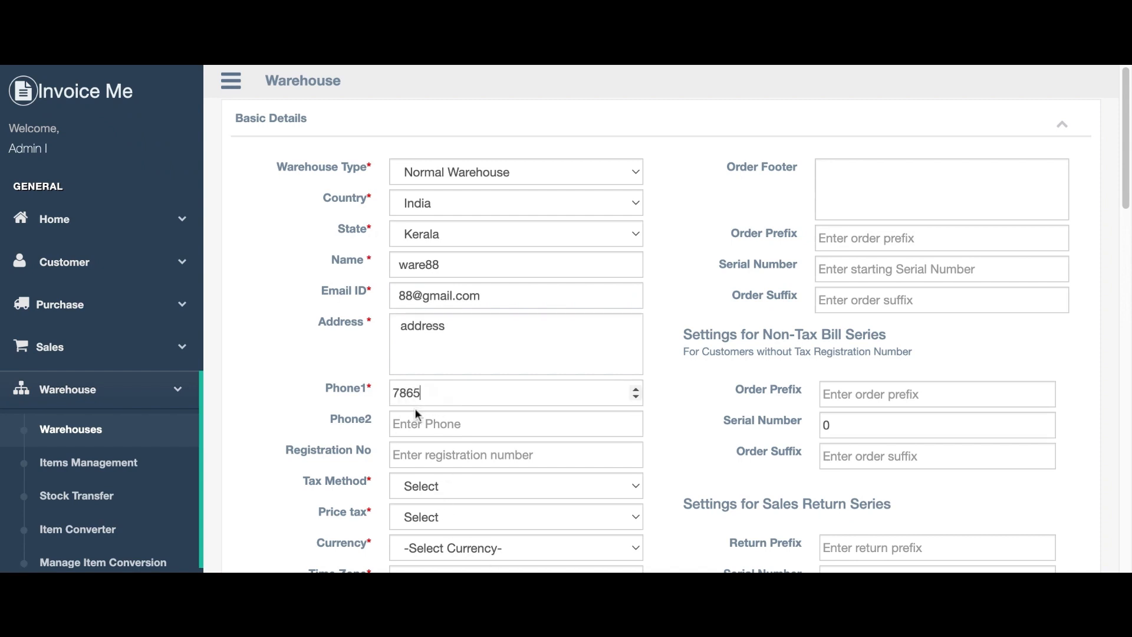
type("655")
left_click(436, 425)
type("75656665")
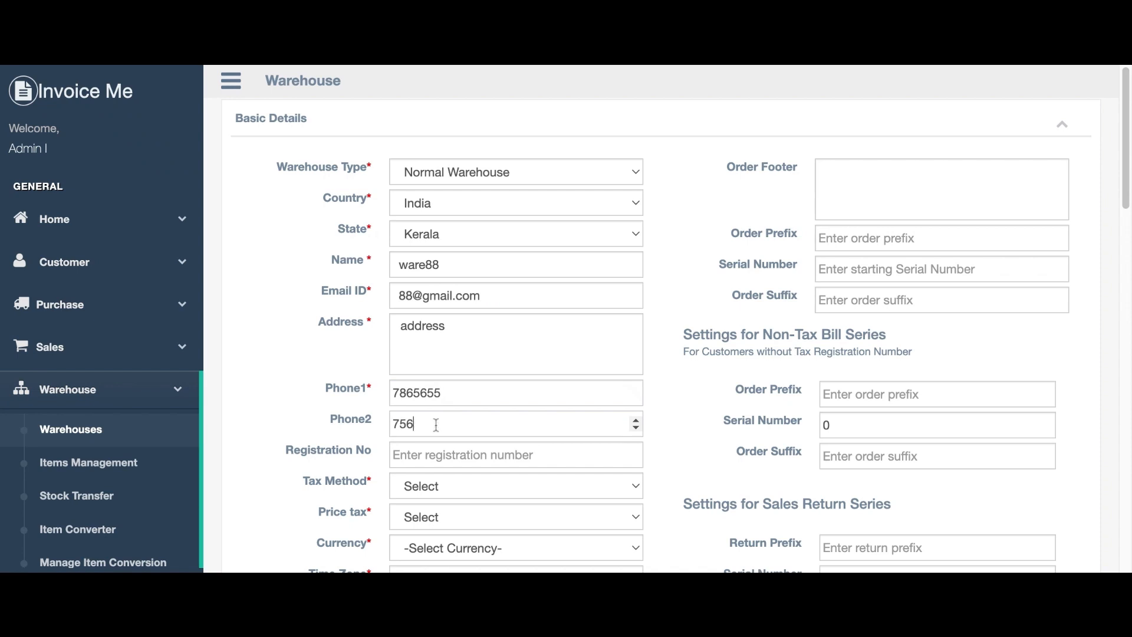
left_click(434, 465)
type("th67678")
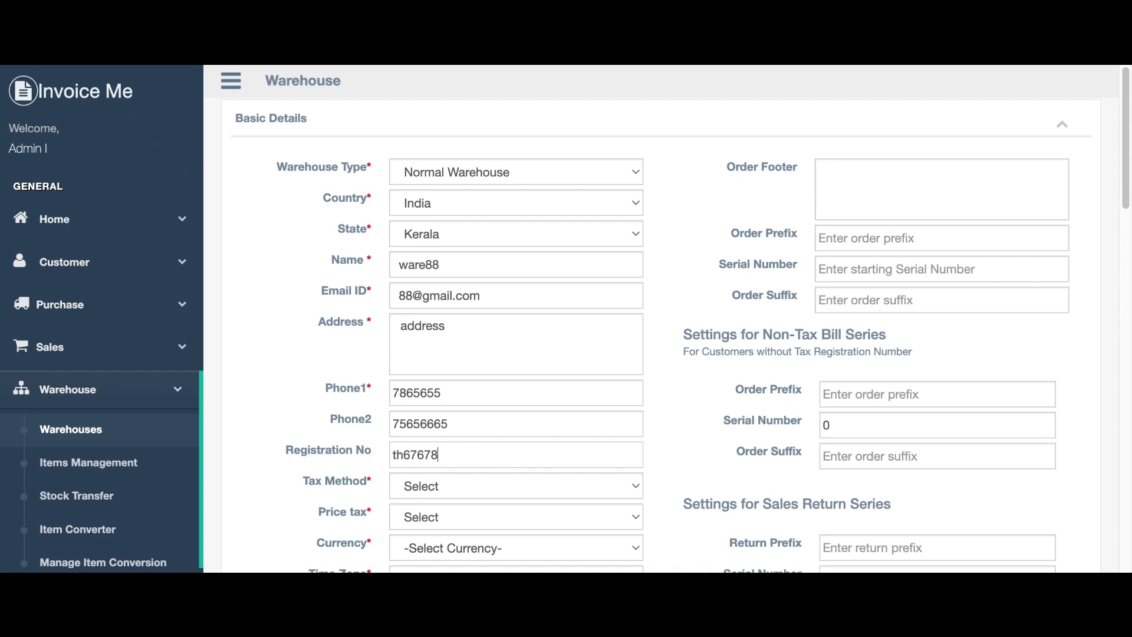
key("Tab")
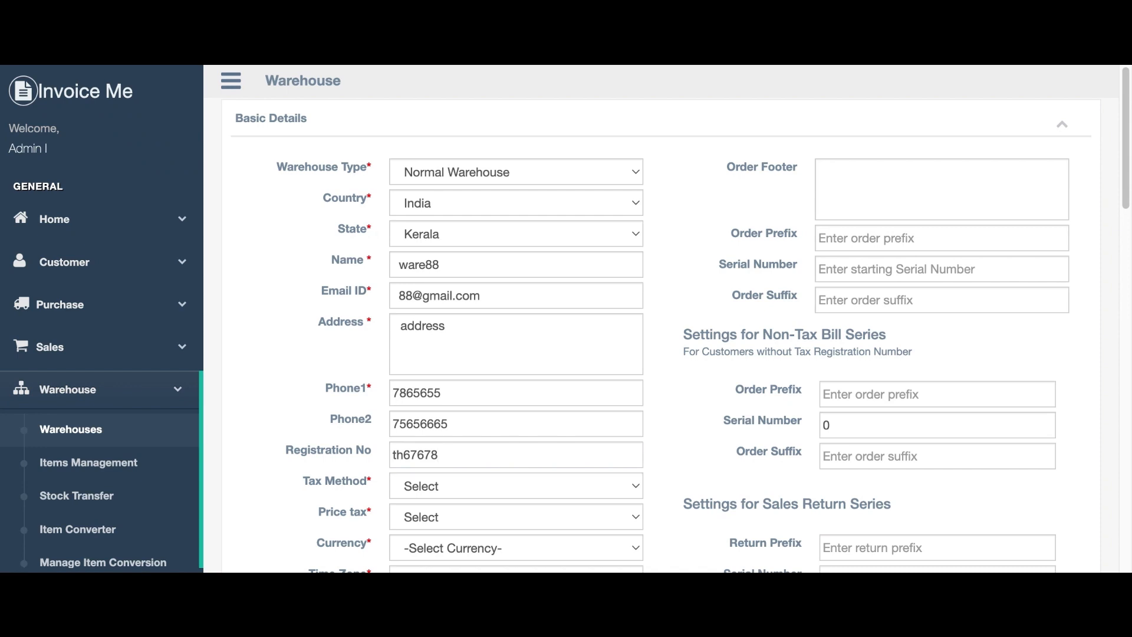
key("v")
key("Tab")
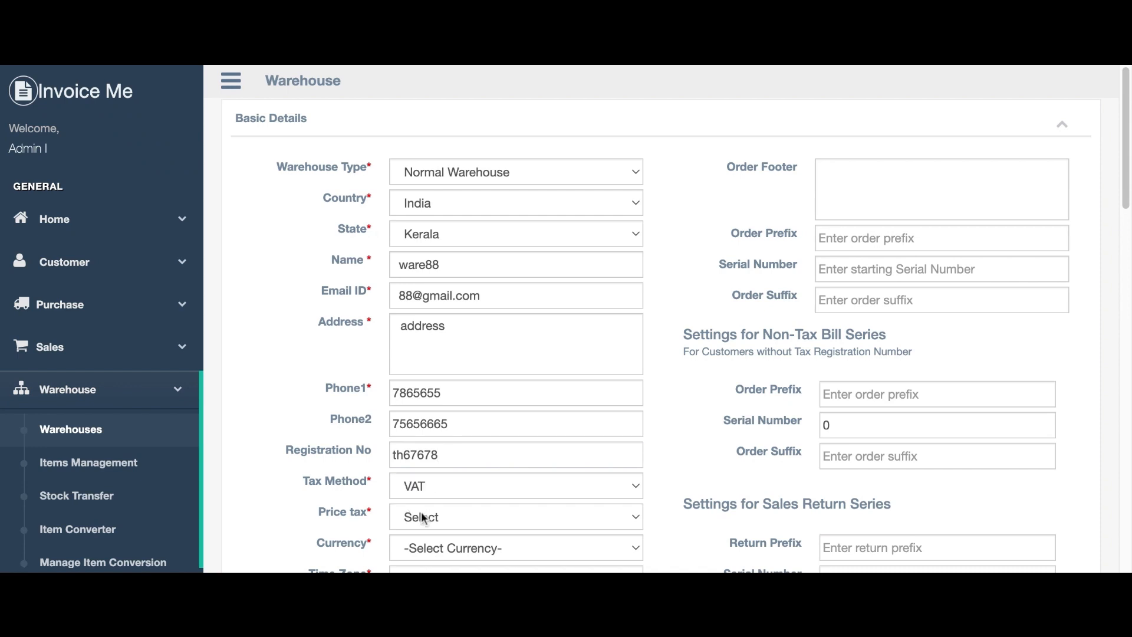
Set Inclusive price tax, RS currency, Indian time zone, and paste the HTML invoicing address.
key("i")
scroll(451, 472, "down", 4)
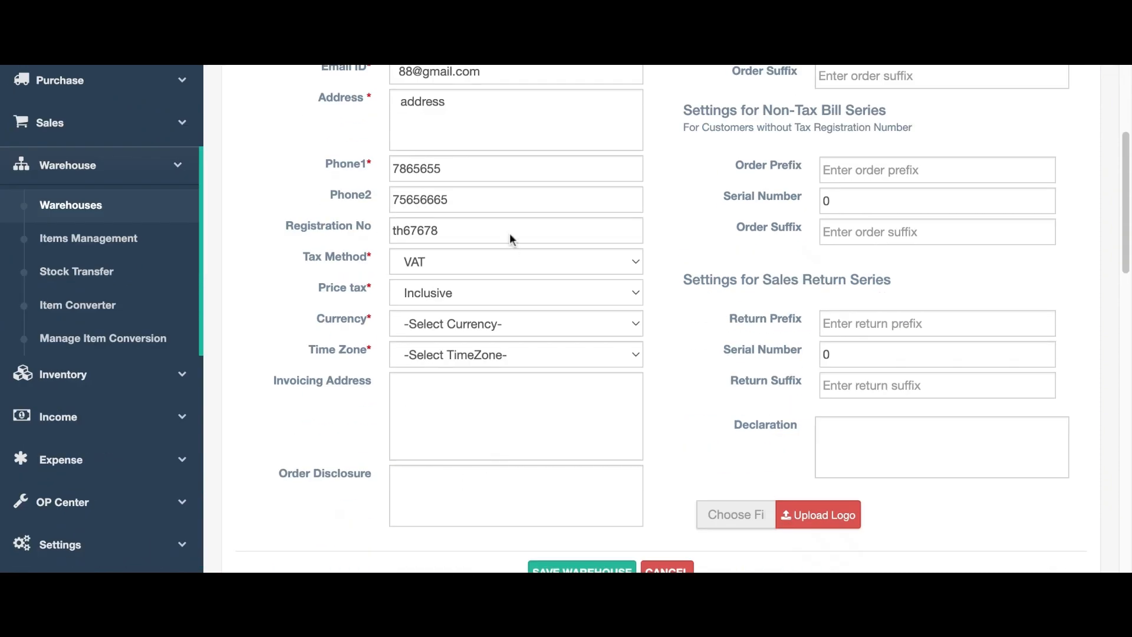
key("Tab")
key("r")
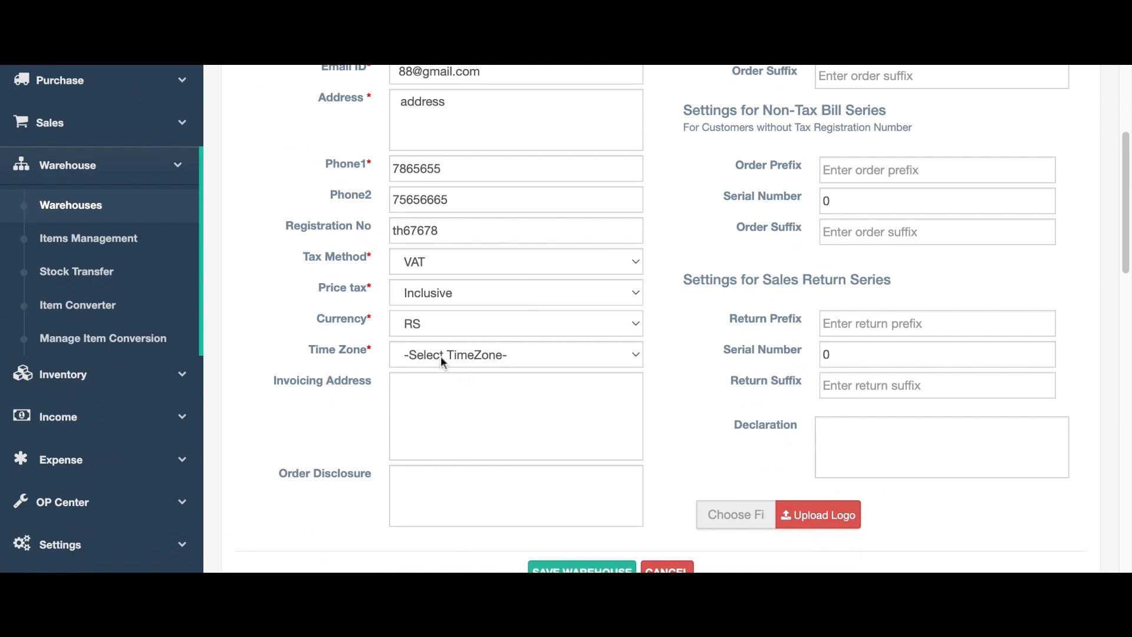
left_click(439, 380)
left_click(434, 387)
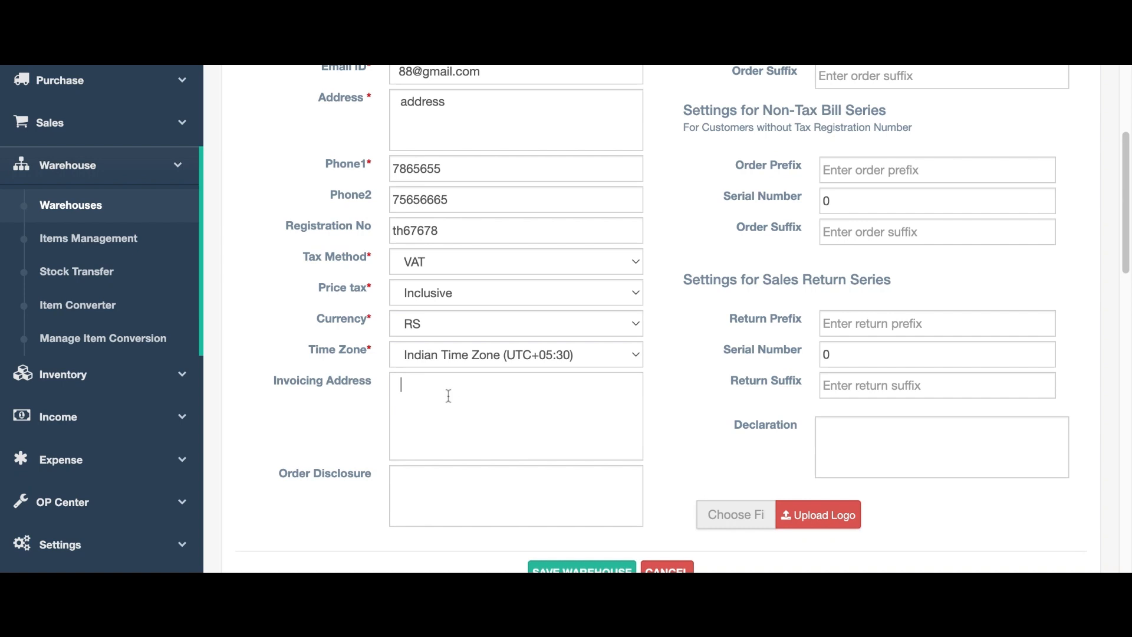
key("ctrl+v")
scroll(445, 424, "down", 2)
scroll(442, 430, "up", 2)
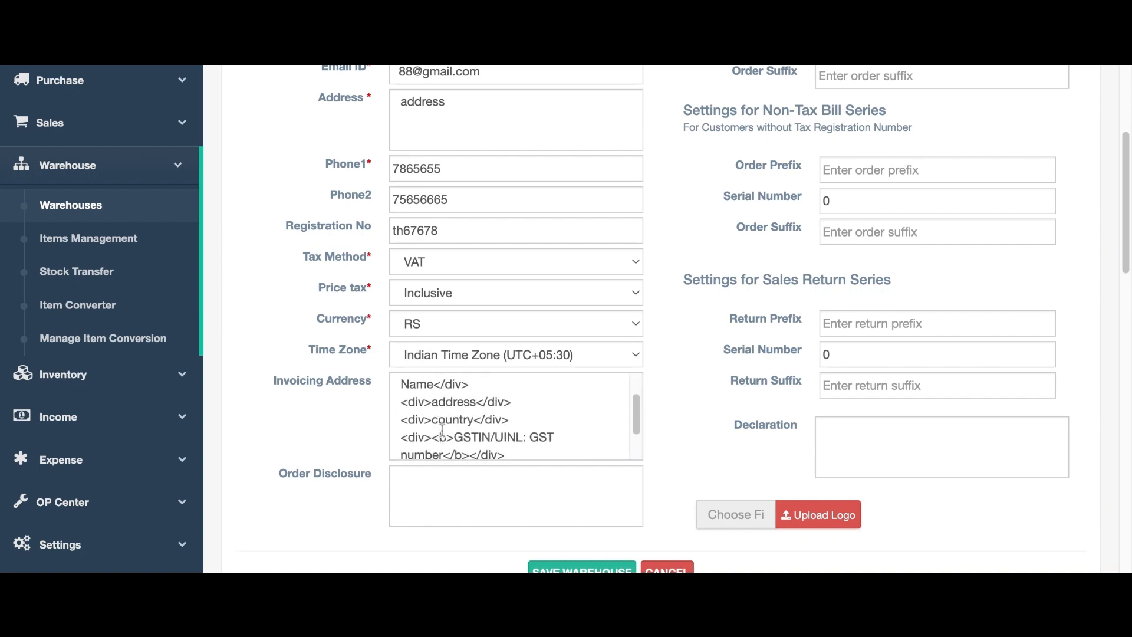
scroll(443, 433, "up", 1)
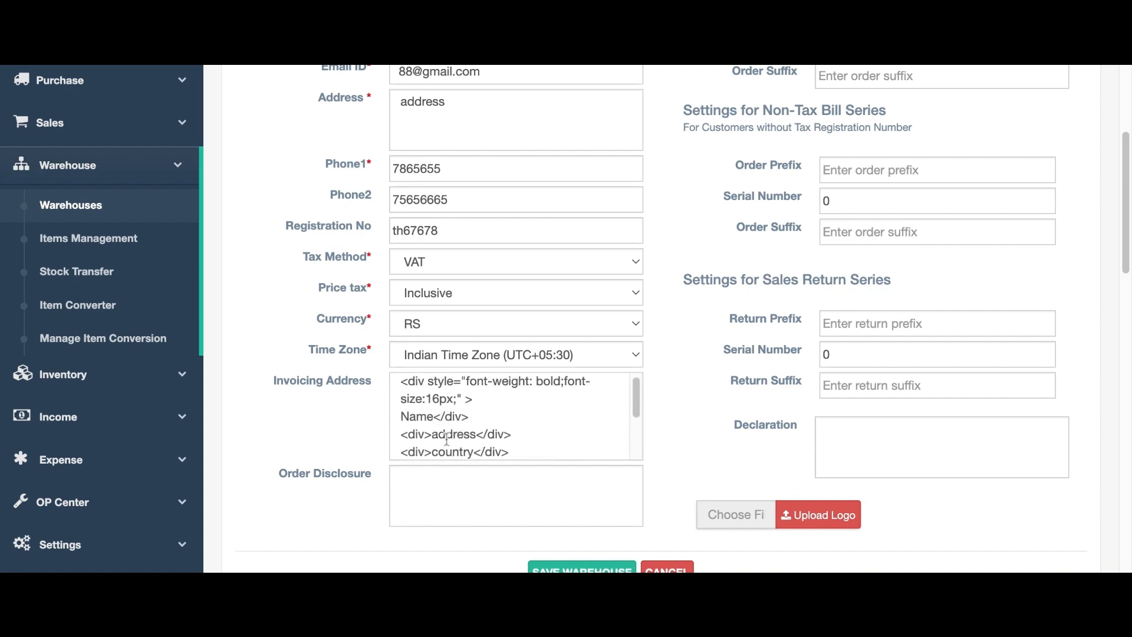
scroll(446, 439, "down", 1)
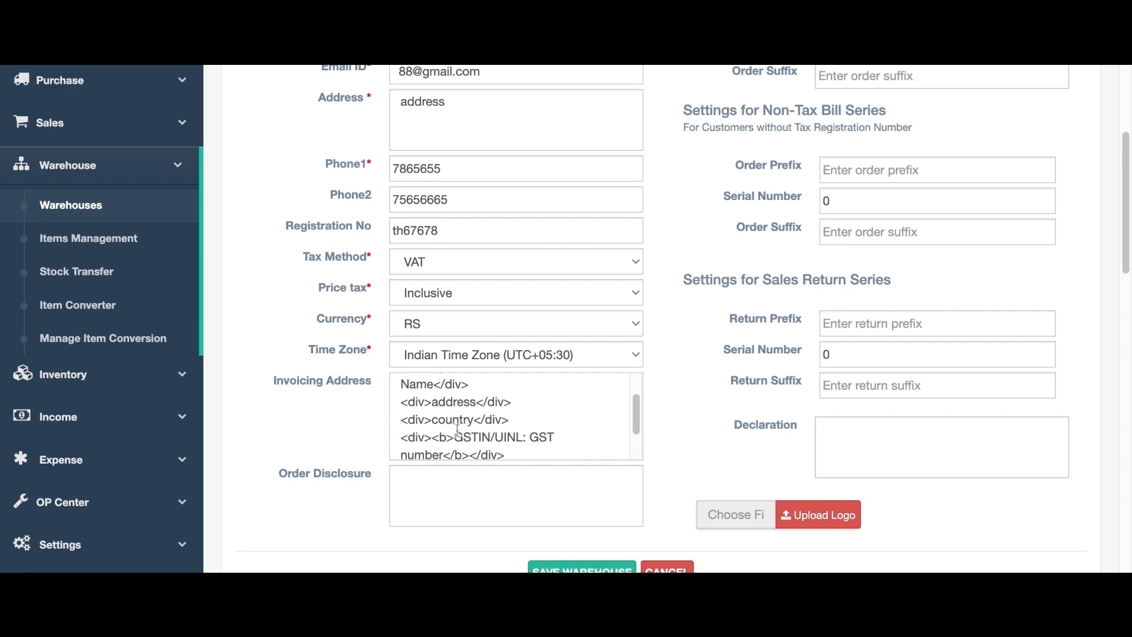
scroll(460, 436, "down", 2)
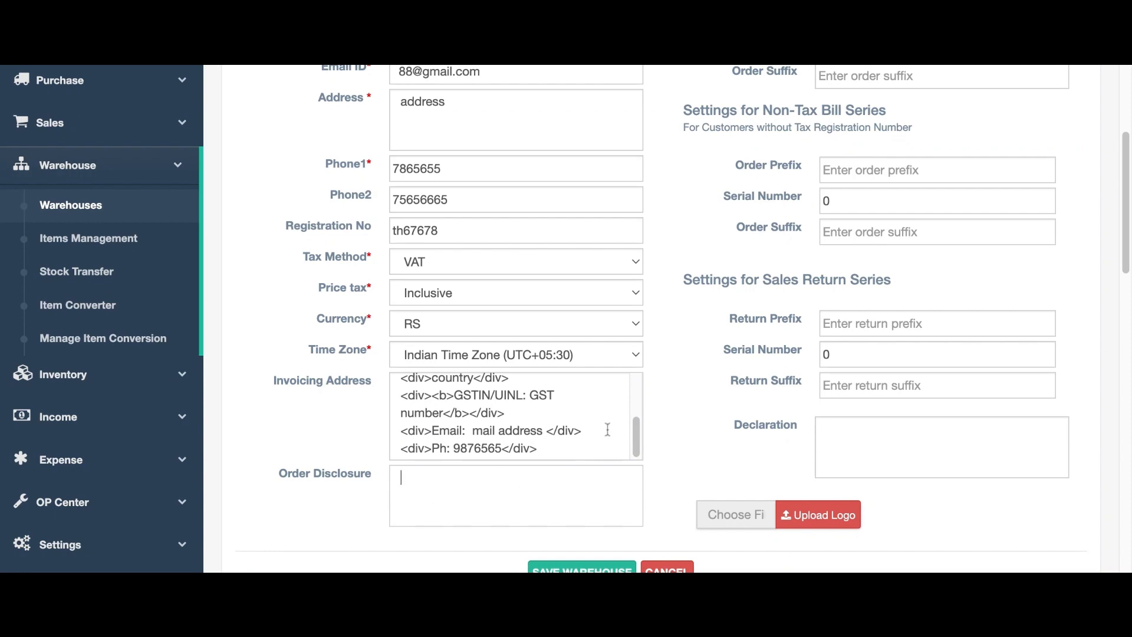
scroll(678, 363, "down", 8)
scroll(678, 363, "up", 12)
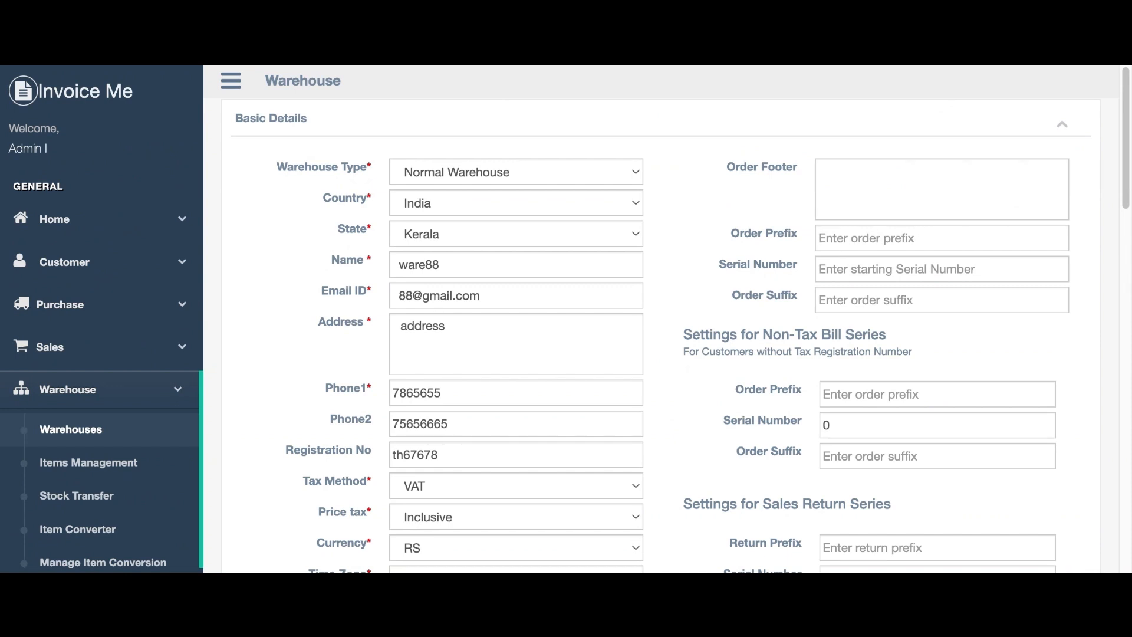
Enter order series sa/01/£, non-tax prefix rr and suffix j, and return prefix wr.
type("sa")
left_click(846, 266)
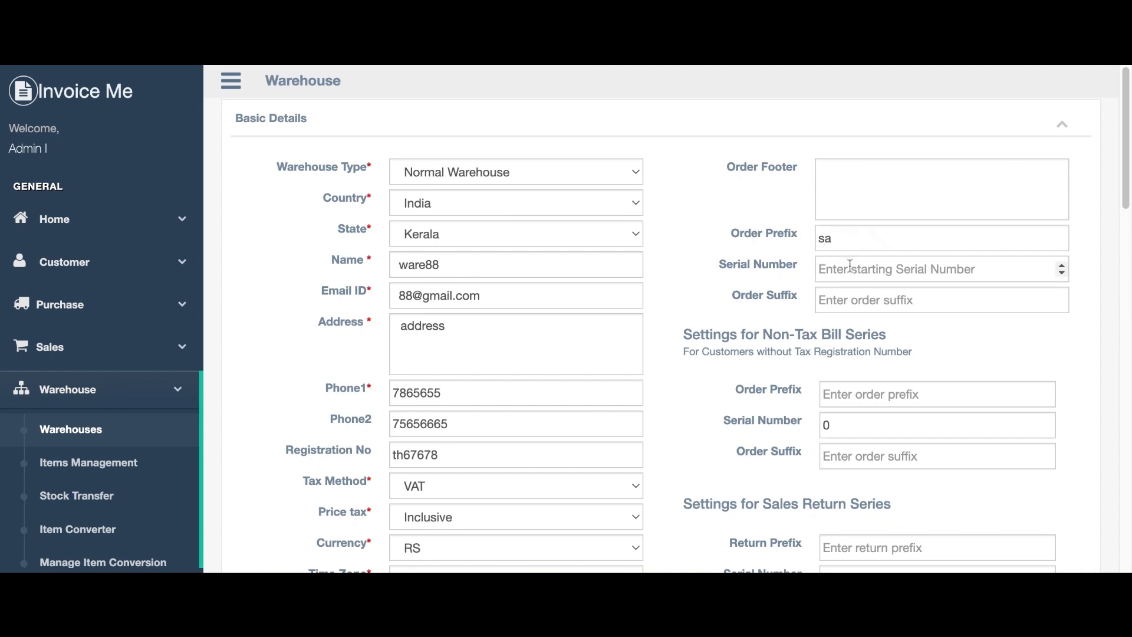
type("0")
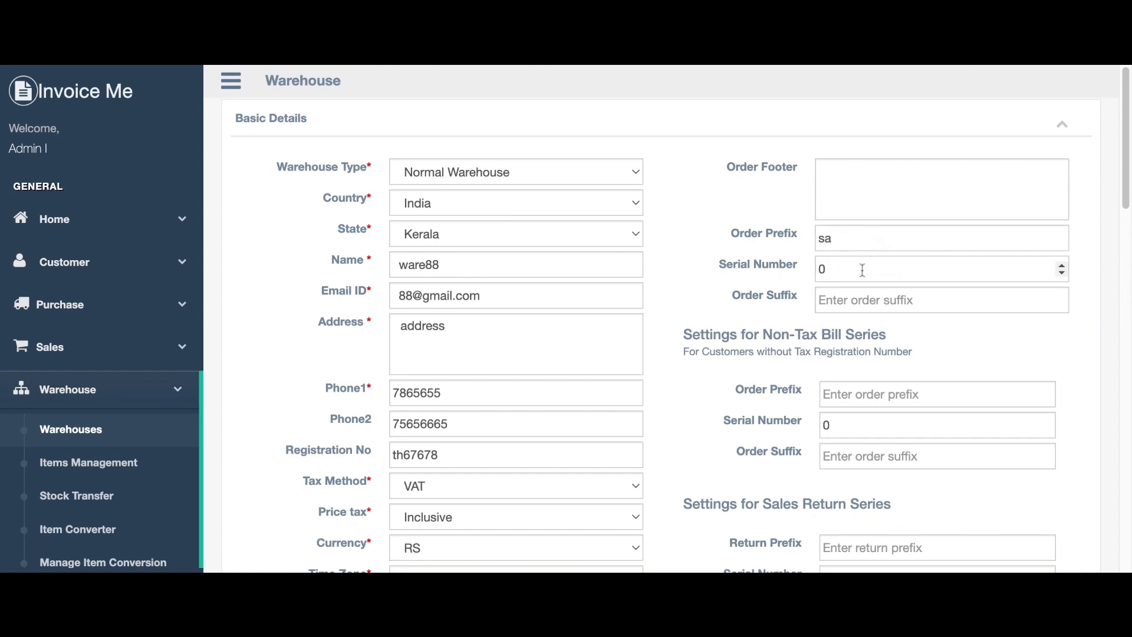
type("1")
left_click(867, 301)
type("£")
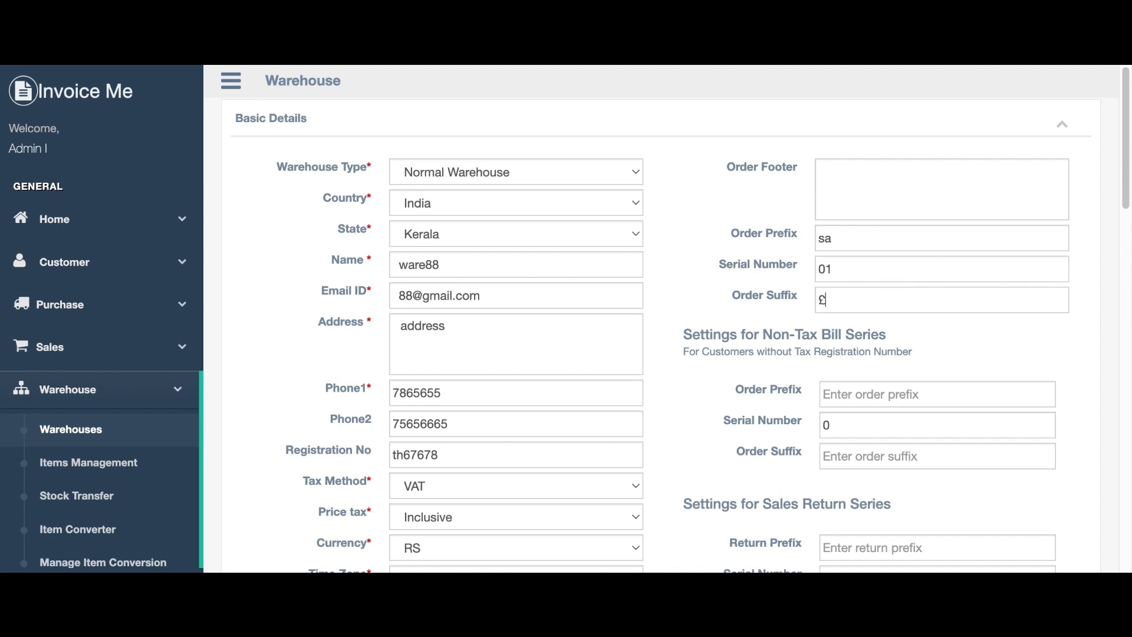
left_click(898, 394)
type("rr")
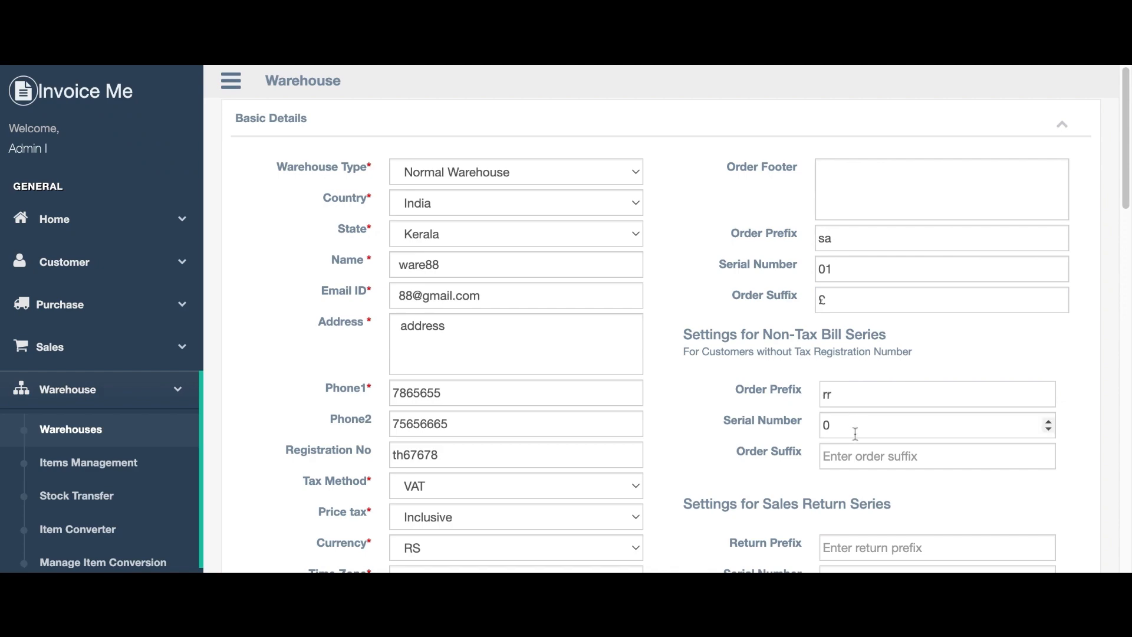
left_click(853, 461)
type("j")
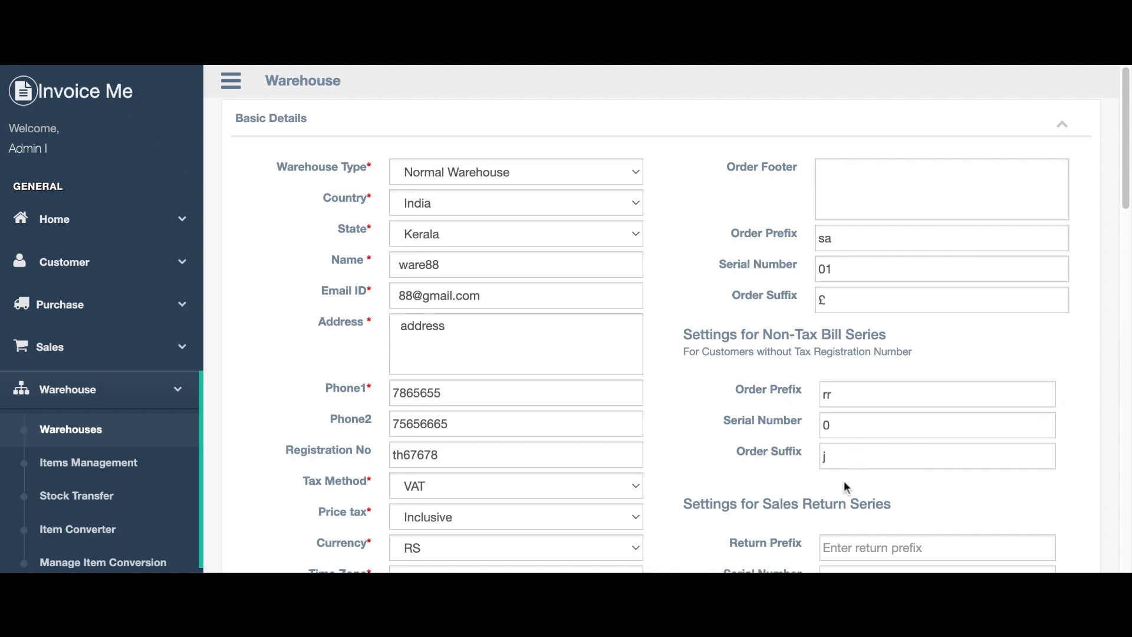
scroll(856, 472, "down", 5)
left_click(863, 236)
type("wr")
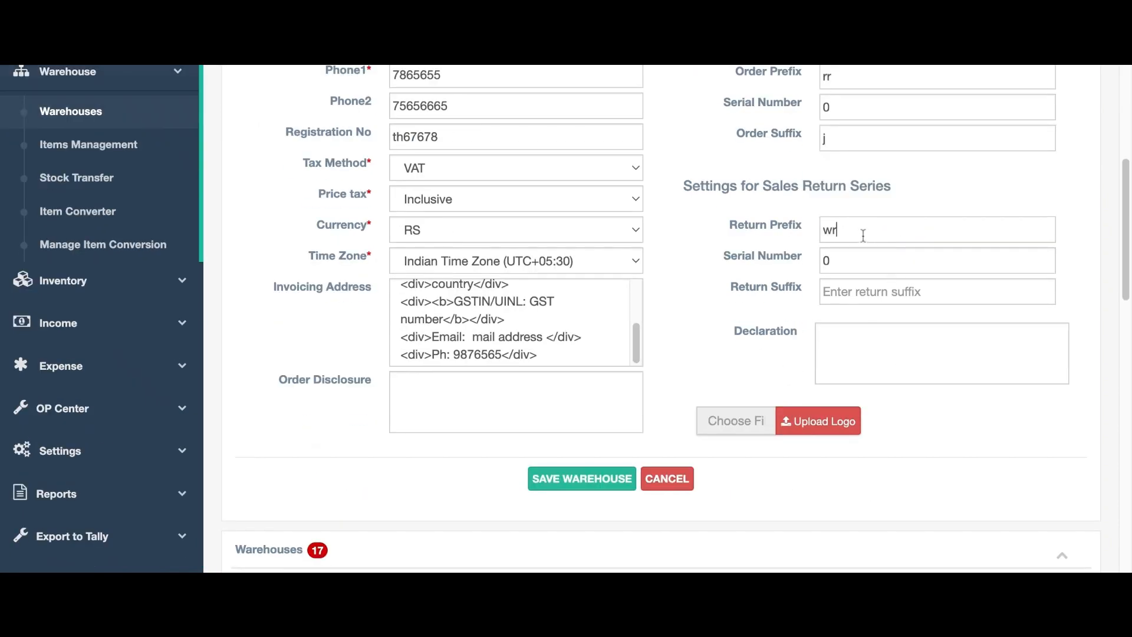
Save ware88 and view its row 18 entry in the Warehouses table.
left_click(549, 485)
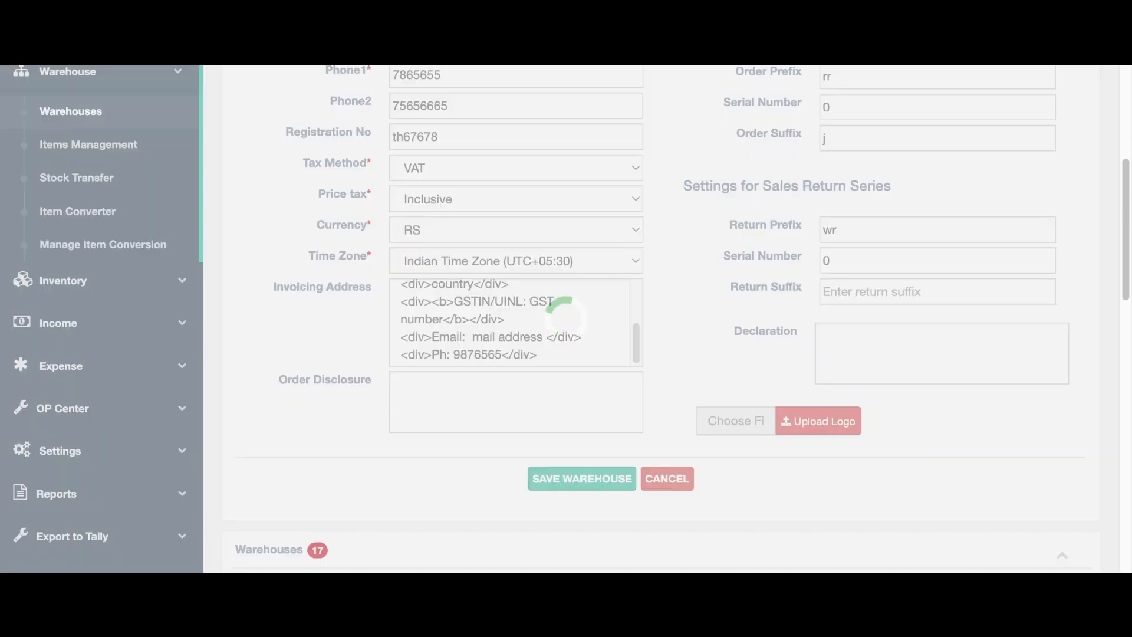
scroll(627, 394, "down", 15)
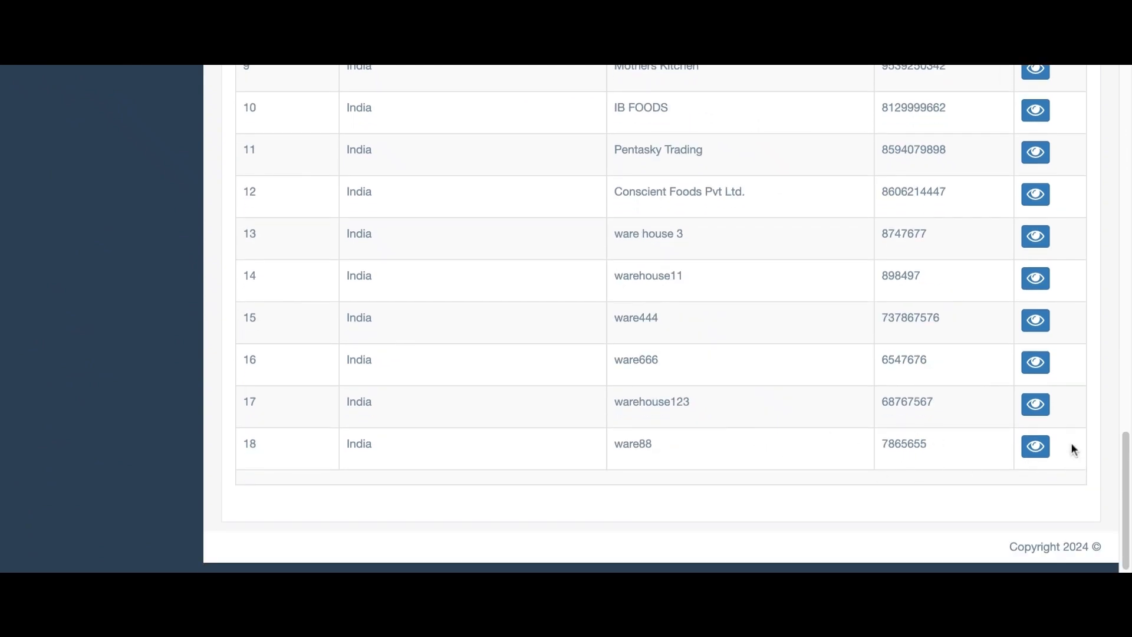
left_click(1036, 447)
scroll(506, 315, "down", 4)
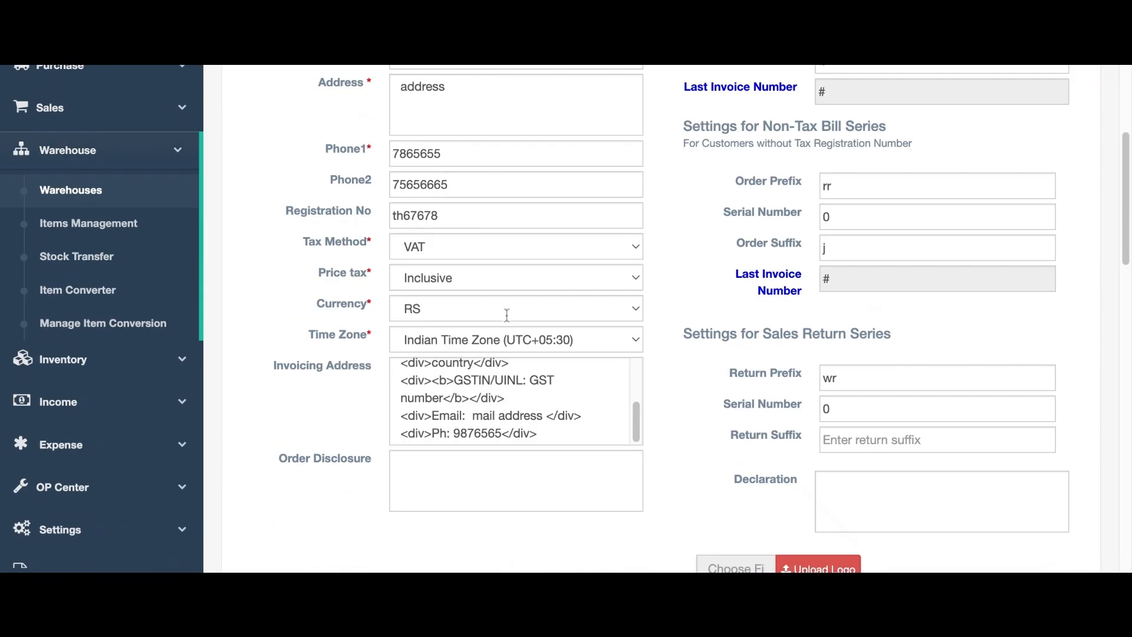
scroll(506, 316, "down", 3)
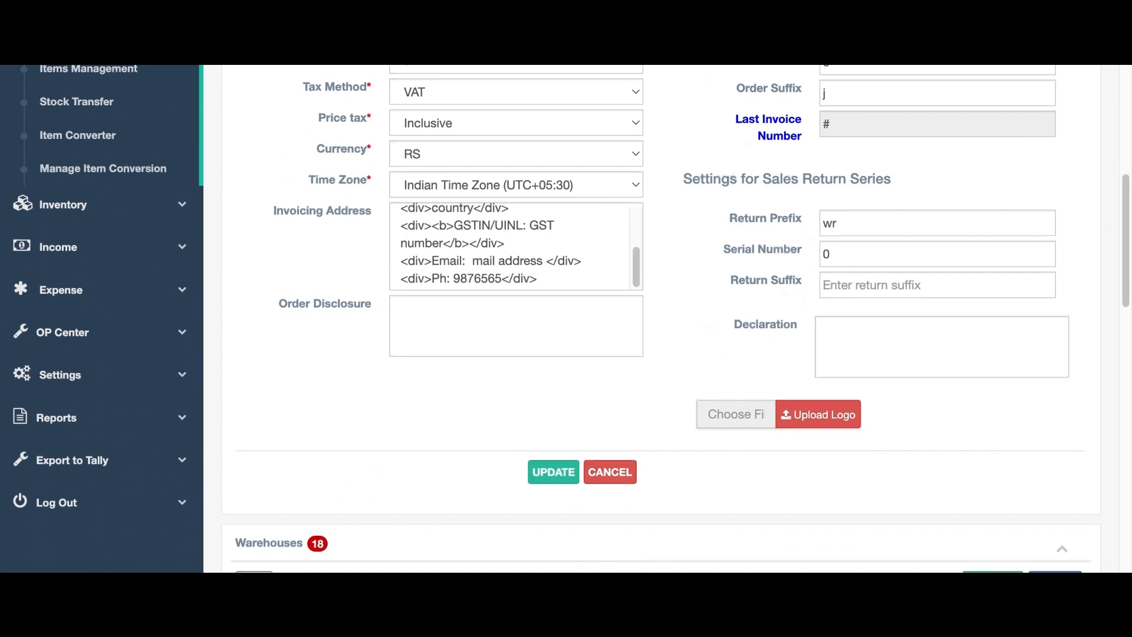
scroll(652, 319, "up", 10)
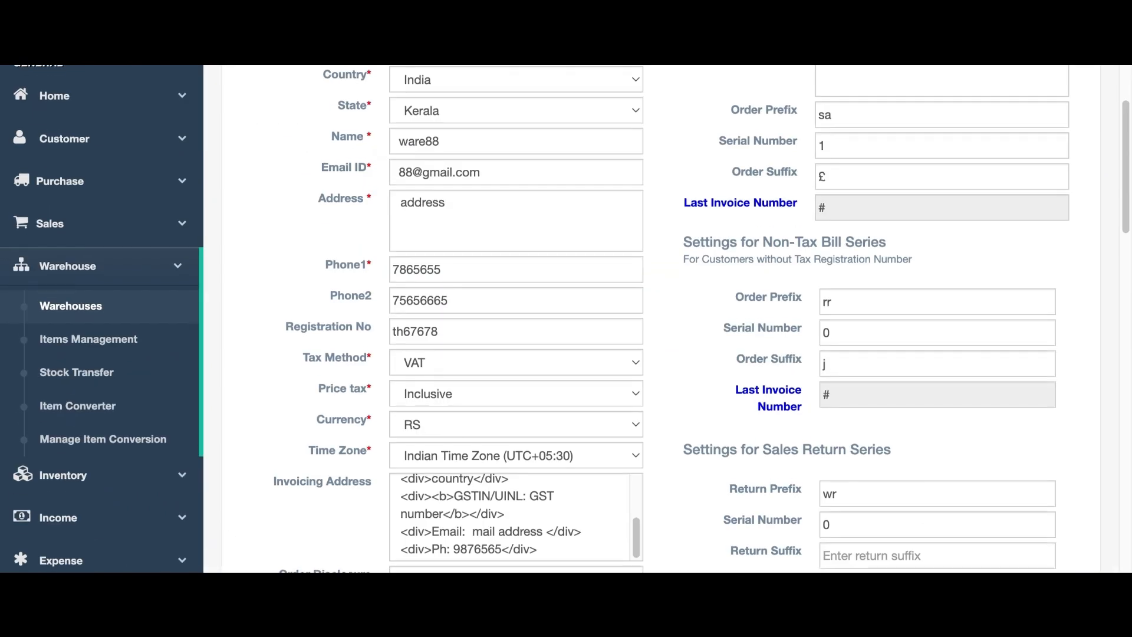
scroll(648, 401, "down", 5)
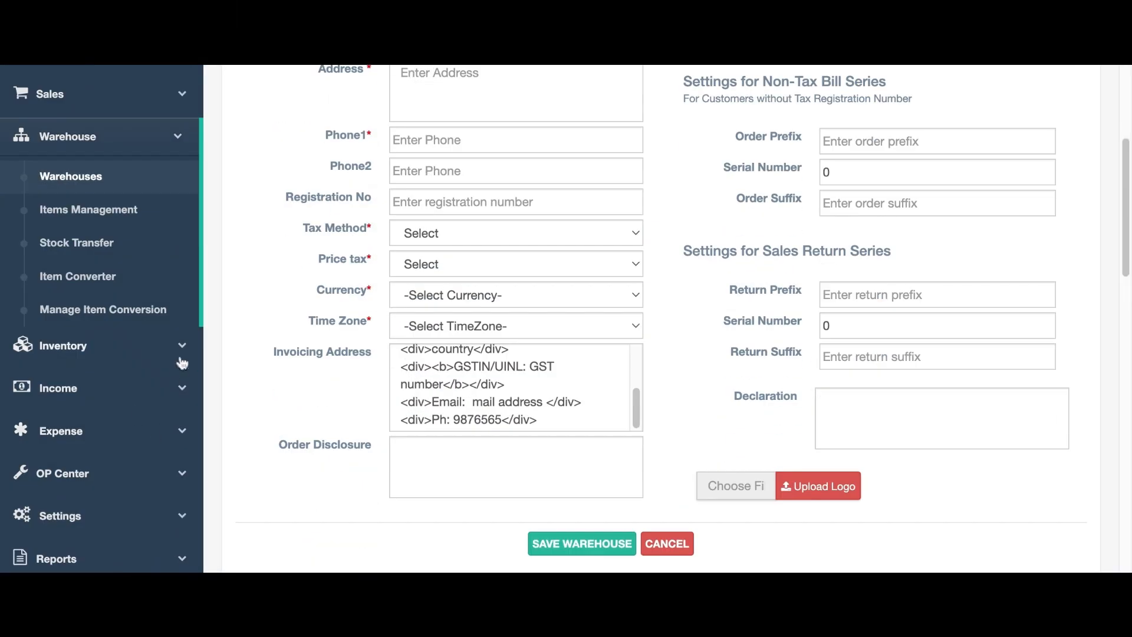
On the Item Brand page, save basu and confirm it appears as ID 15.
left_click(180, 355)
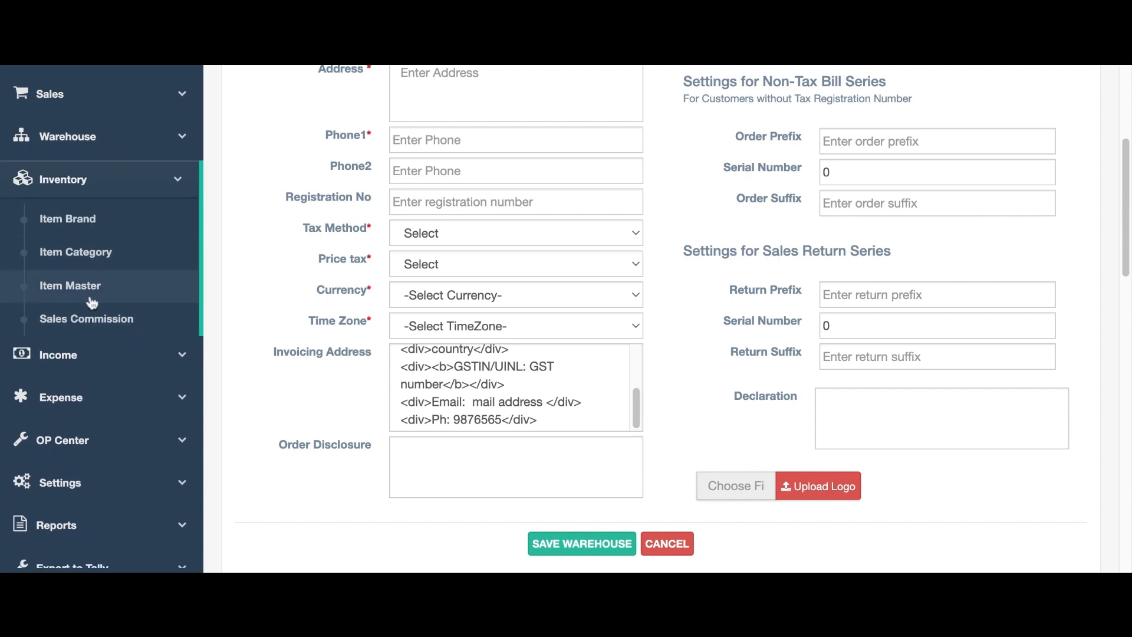
left_click(95, 220)
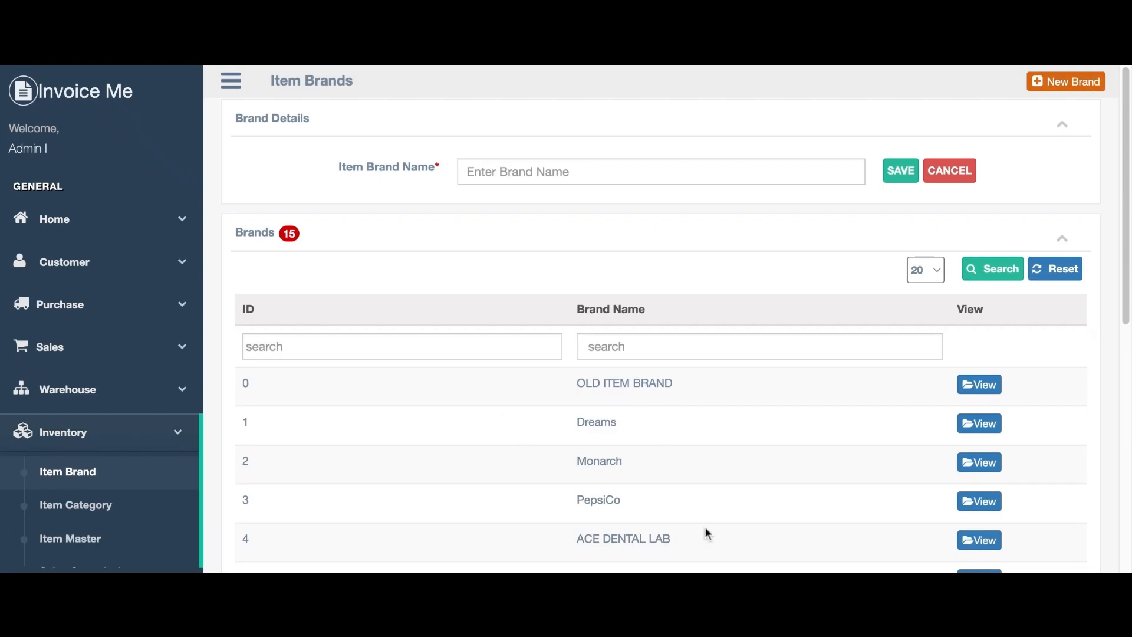
scroll(696, 525, "down", 1)
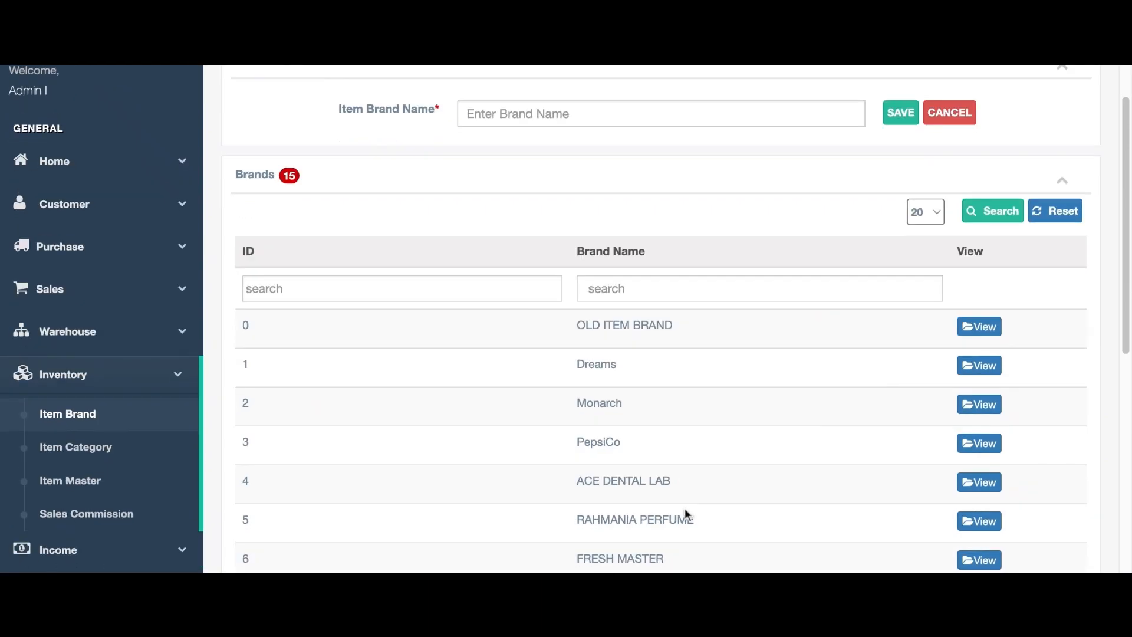
scroll(660, 354, "down", 1)
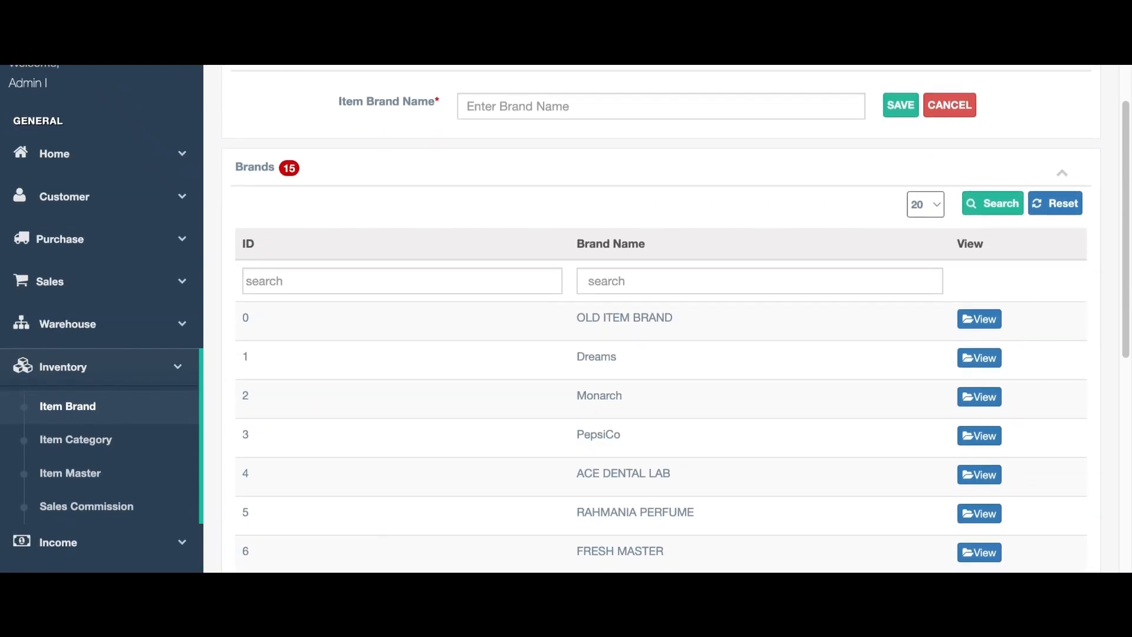
scroll(685, 495, "down", 1)
scroll(651, 284, "up", 2)
left_click(649, 172)
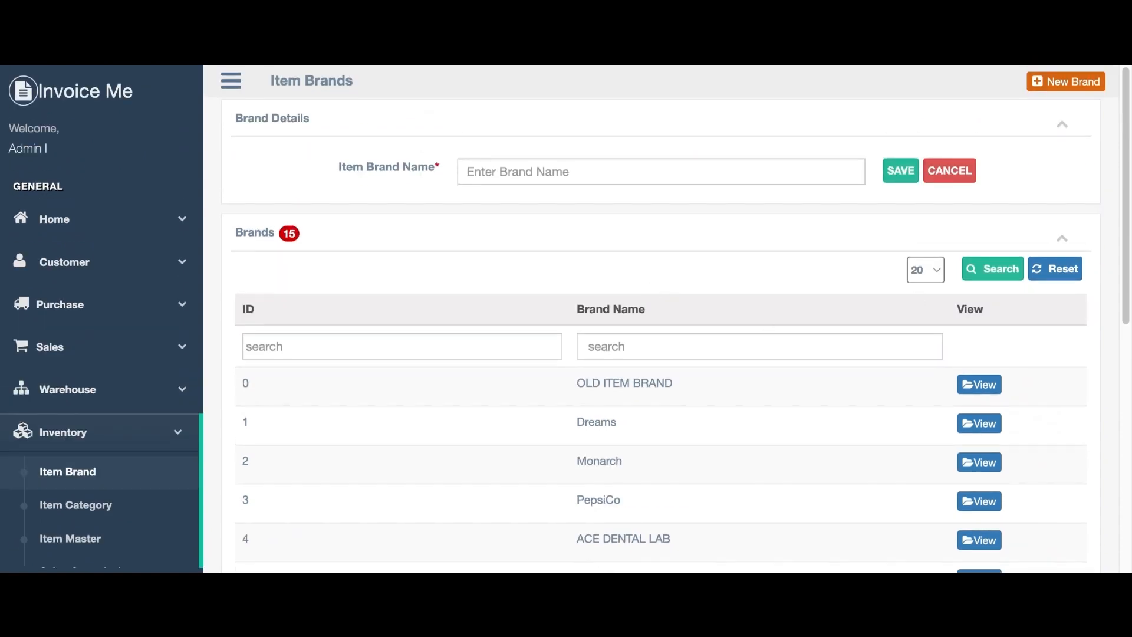
type("basu")
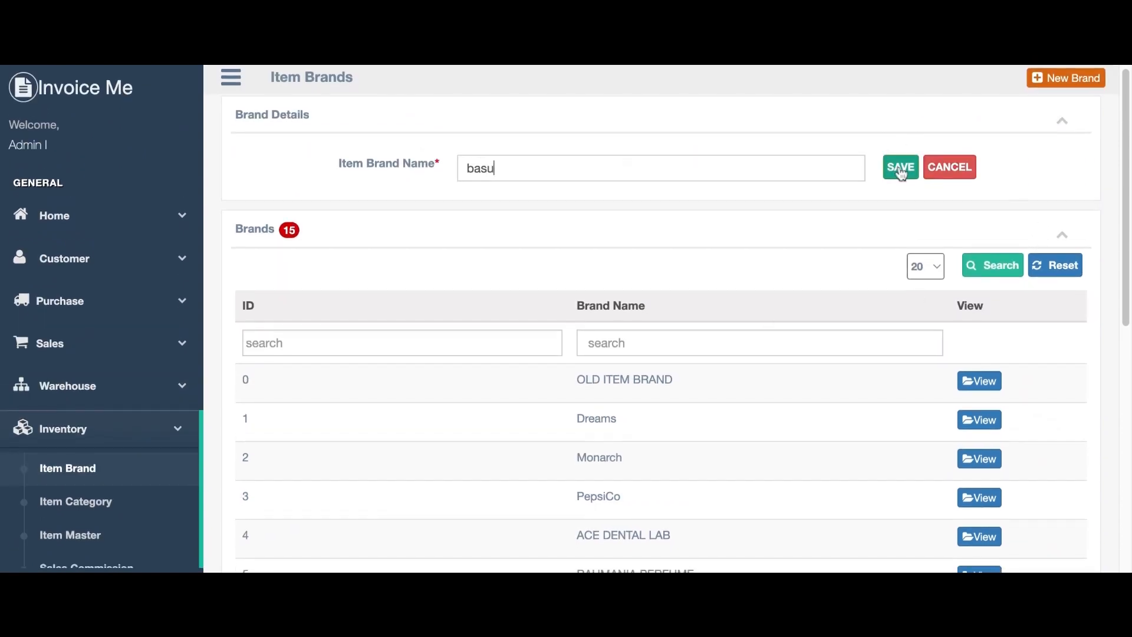
left_click(900, 171)
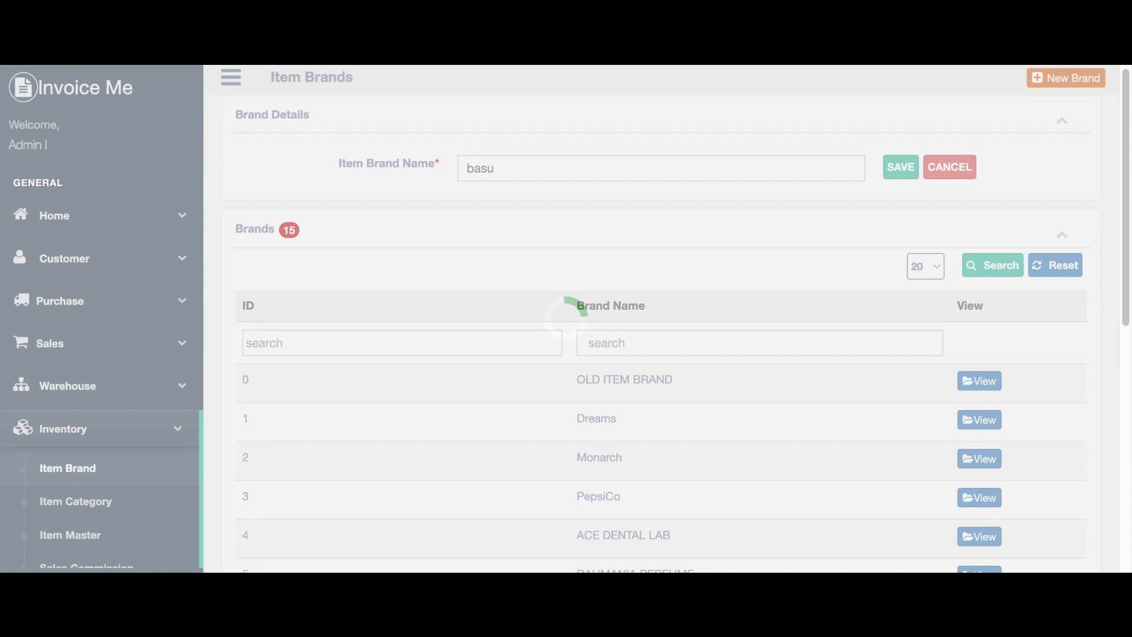
scroll(744, 382, "down", 10)
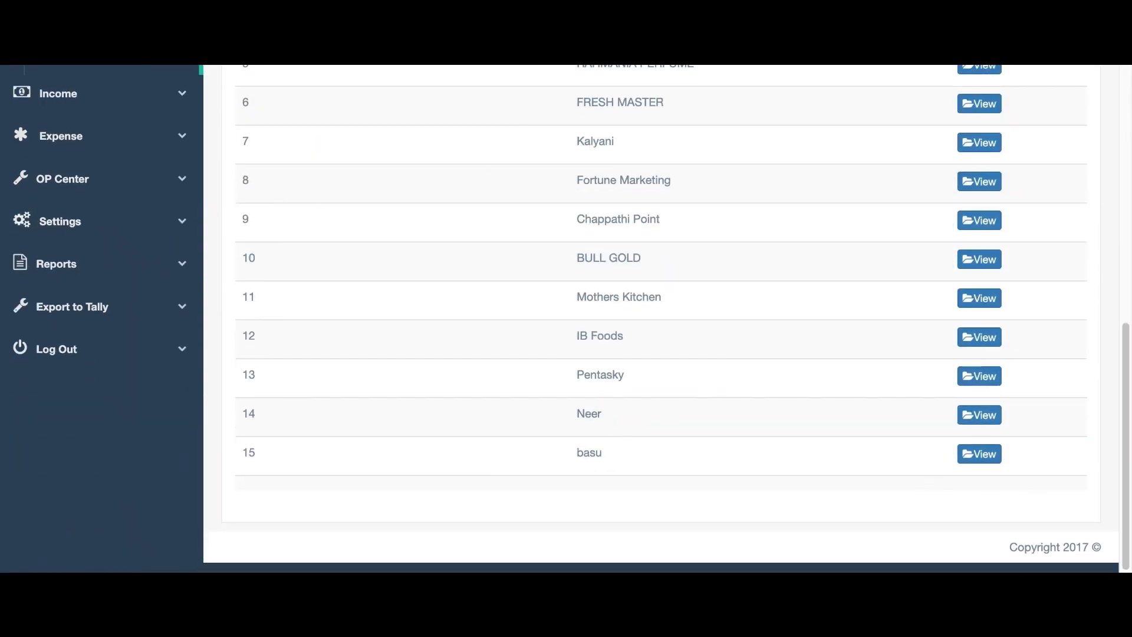
scroll(368, 122, "up", 10)
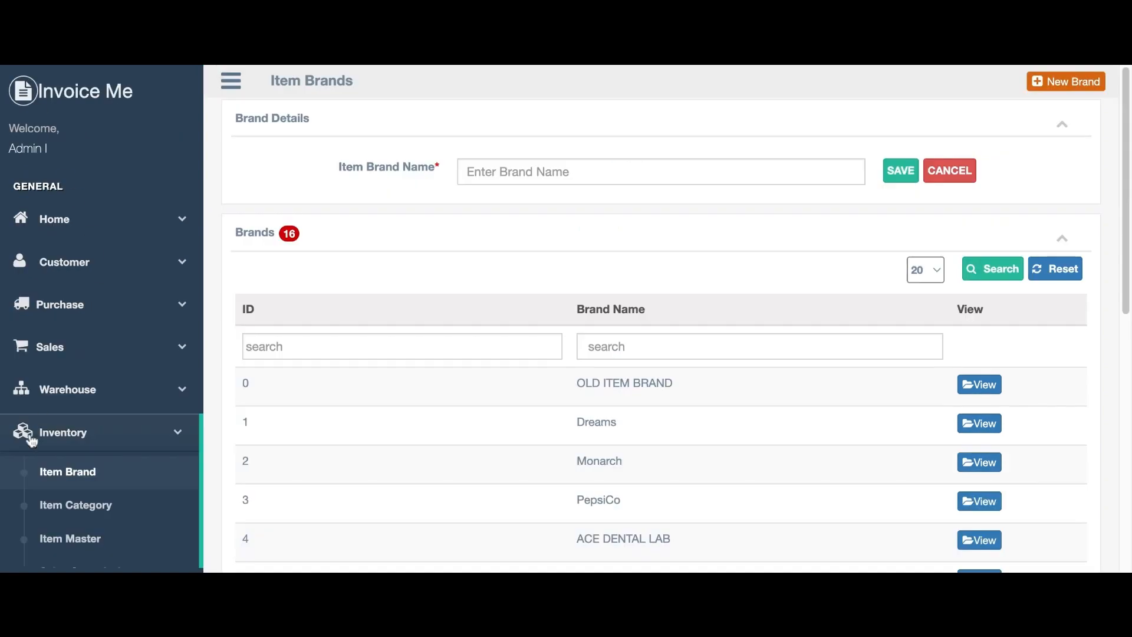
Save the rice flour item category (ID 21), then go to the Item Master form.
left_click(90, 505)
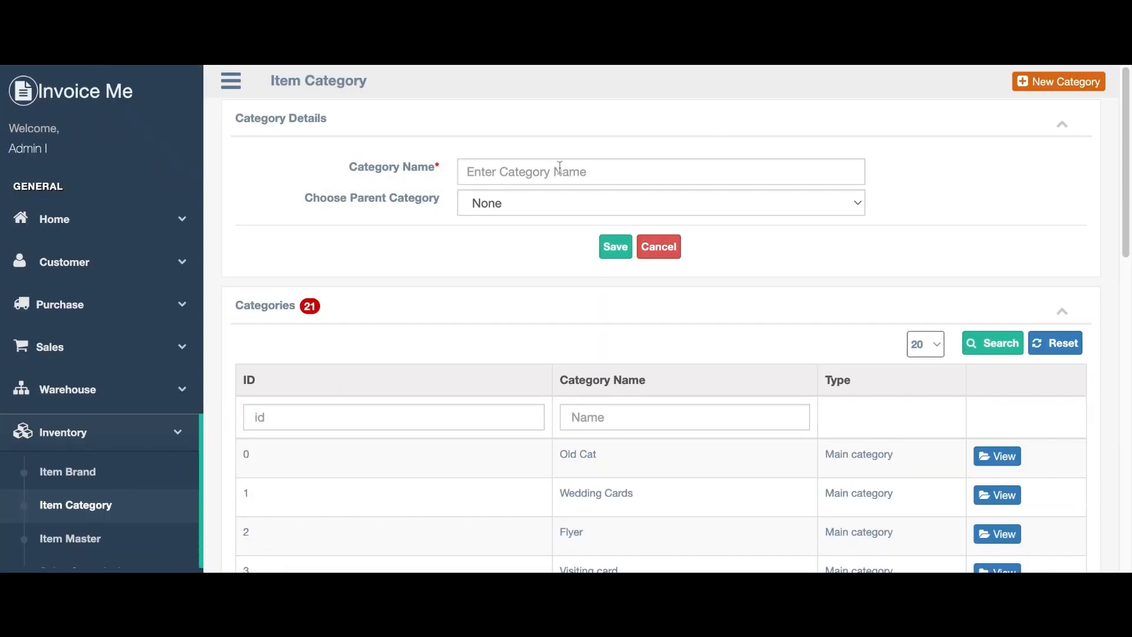
type("r")
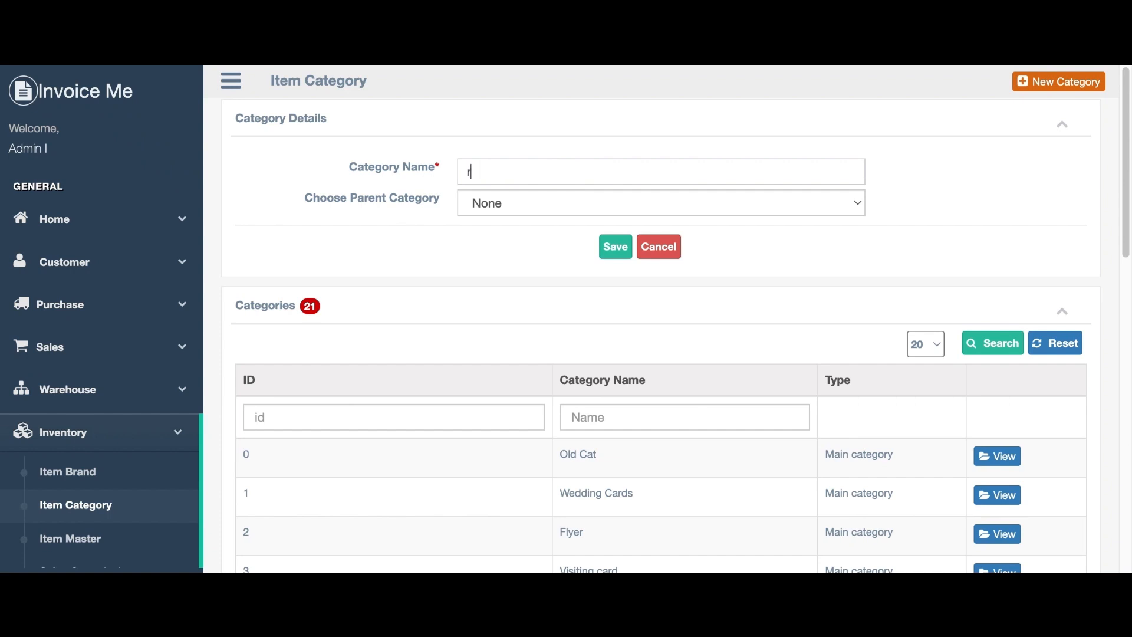
type("ice flour")
scroll(873, 355, "down", 3)
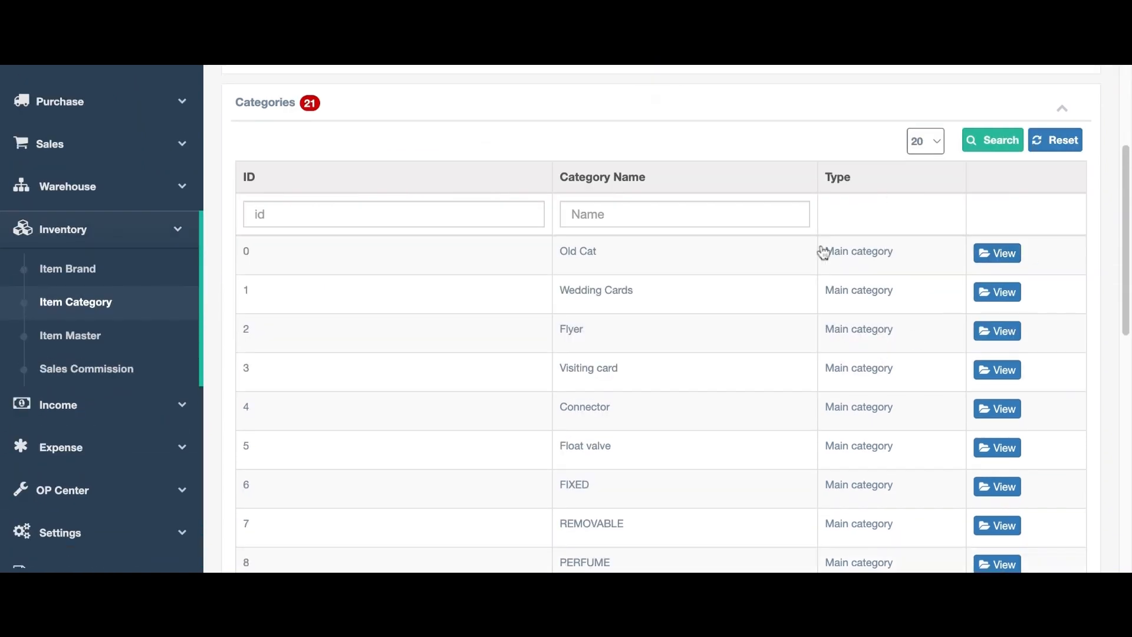
scroll(768, 329, "down", 1)
scroll(769, 328, "up", 4)
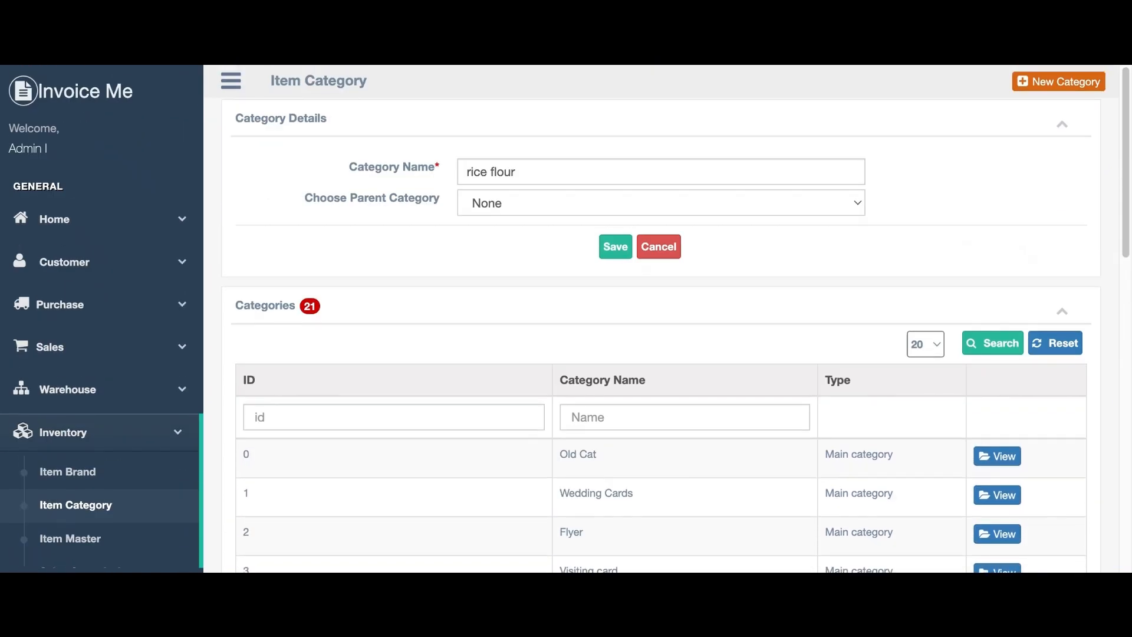
left_click(615, 249)
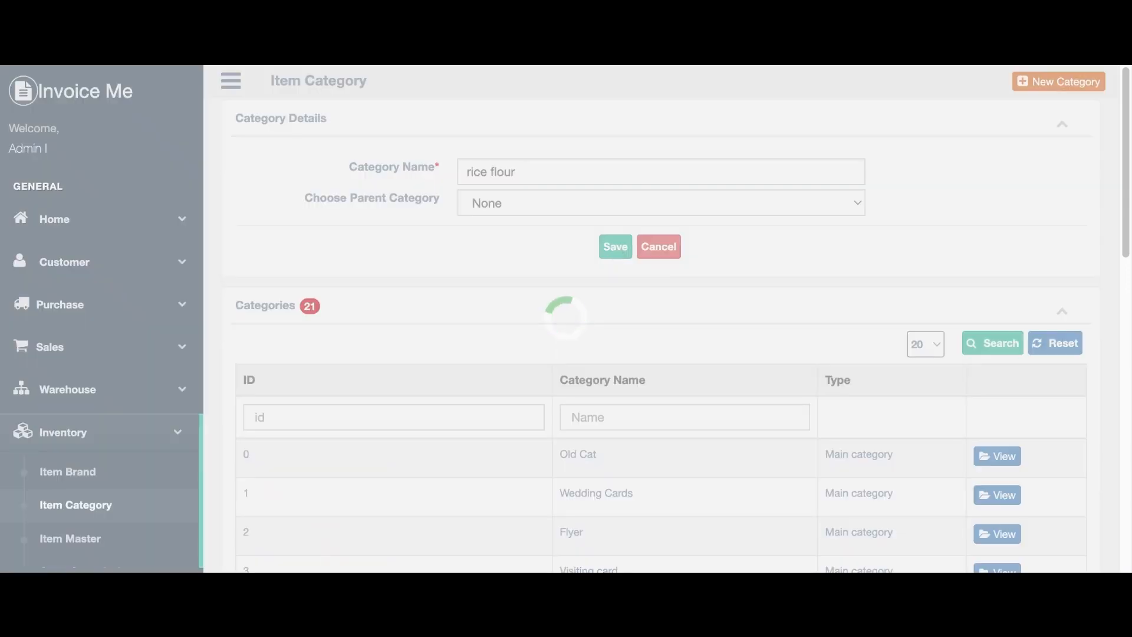
scroll(869, 404, "down", 10)
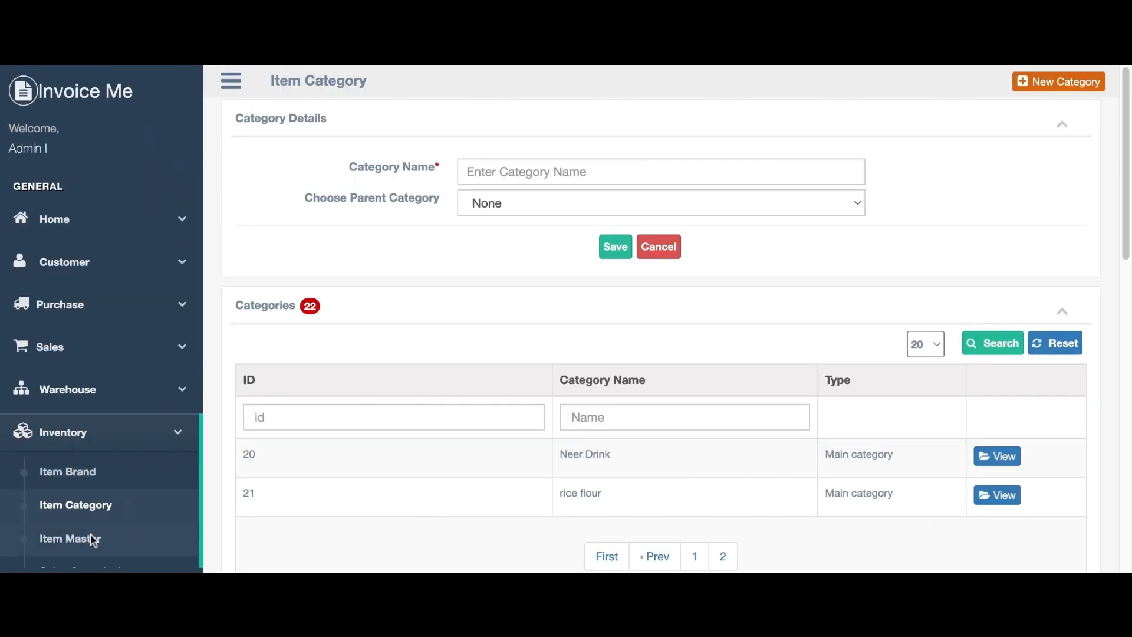
left_click(91, 534)
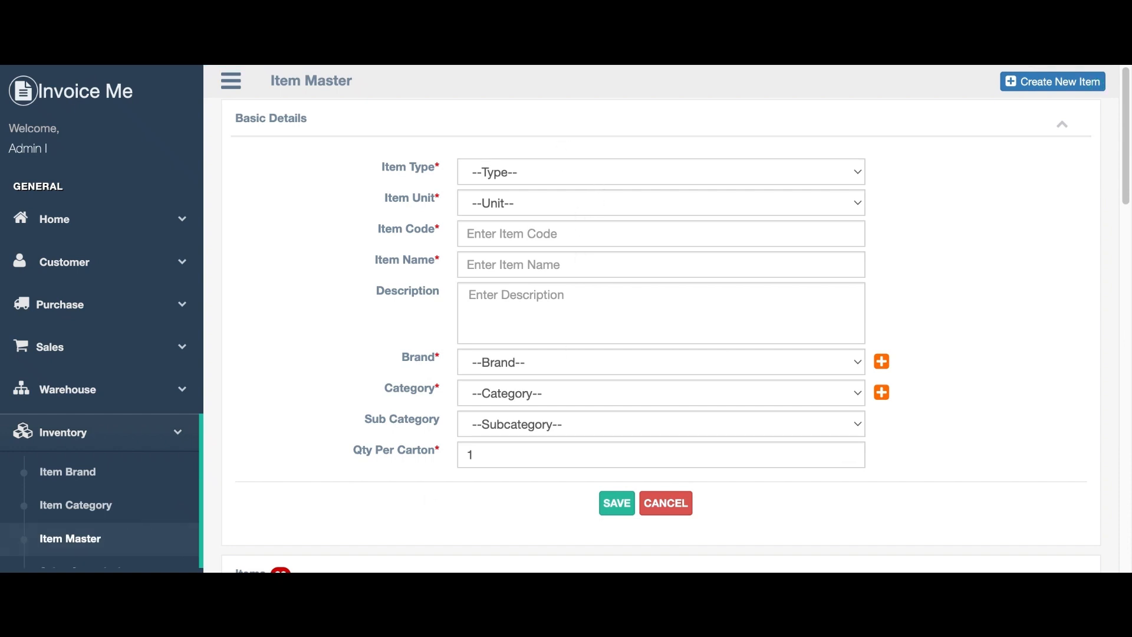
Create a Product item with code rf001, named 'basu rice flour', measured in Kilo Gram.
left_click(527, 198)
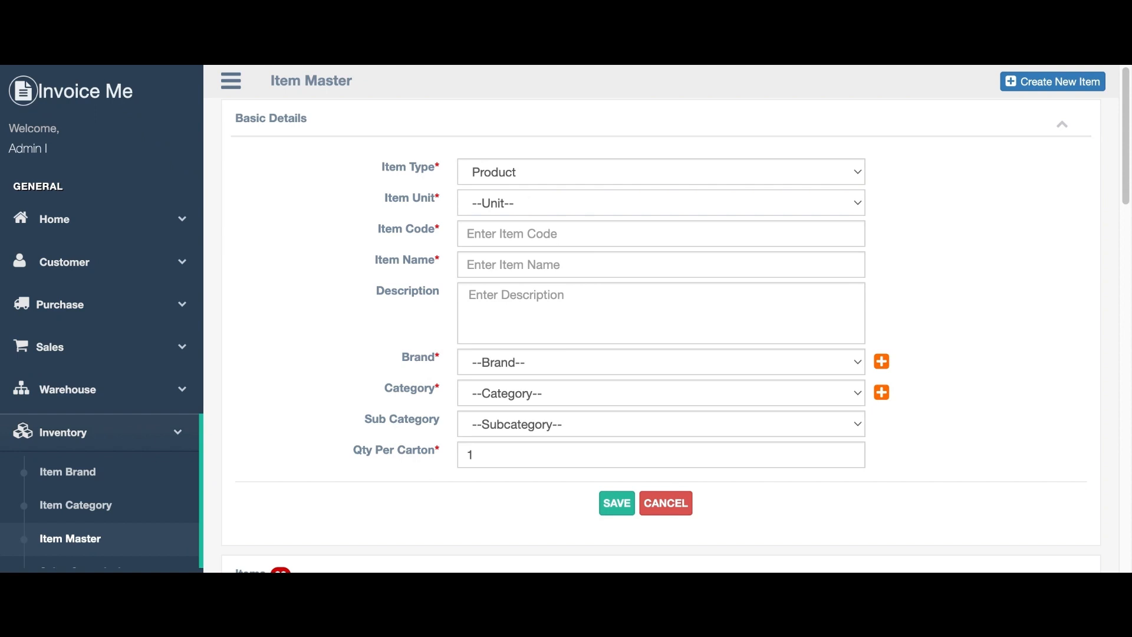
left_click(523, 228)
left_click(539, 222)
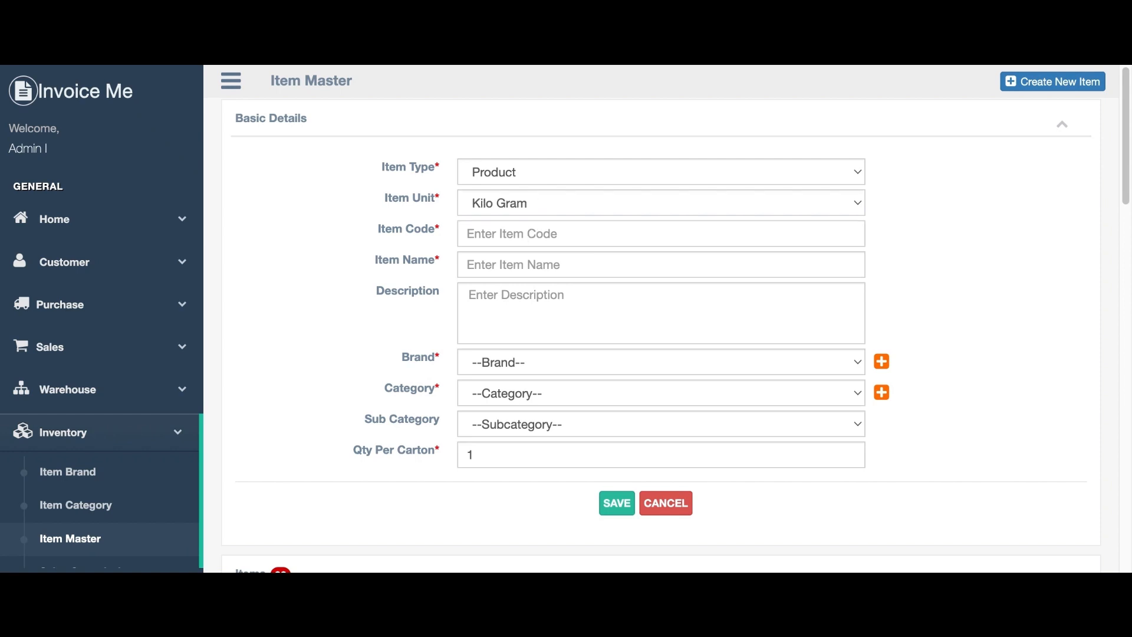
type("rf001")
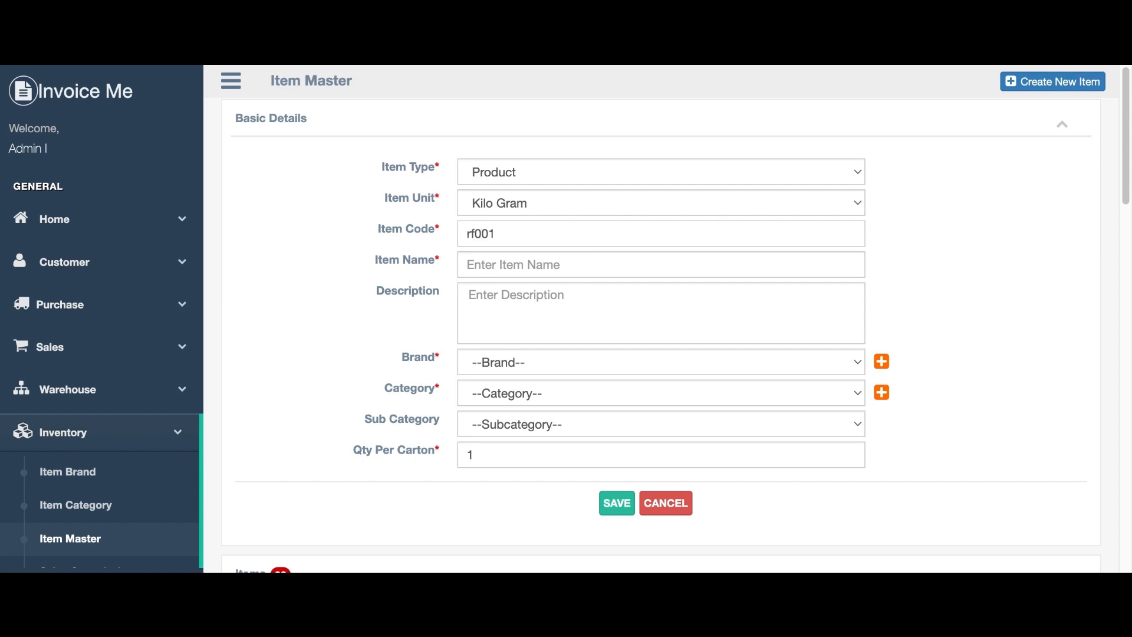
left_click(506, 264)
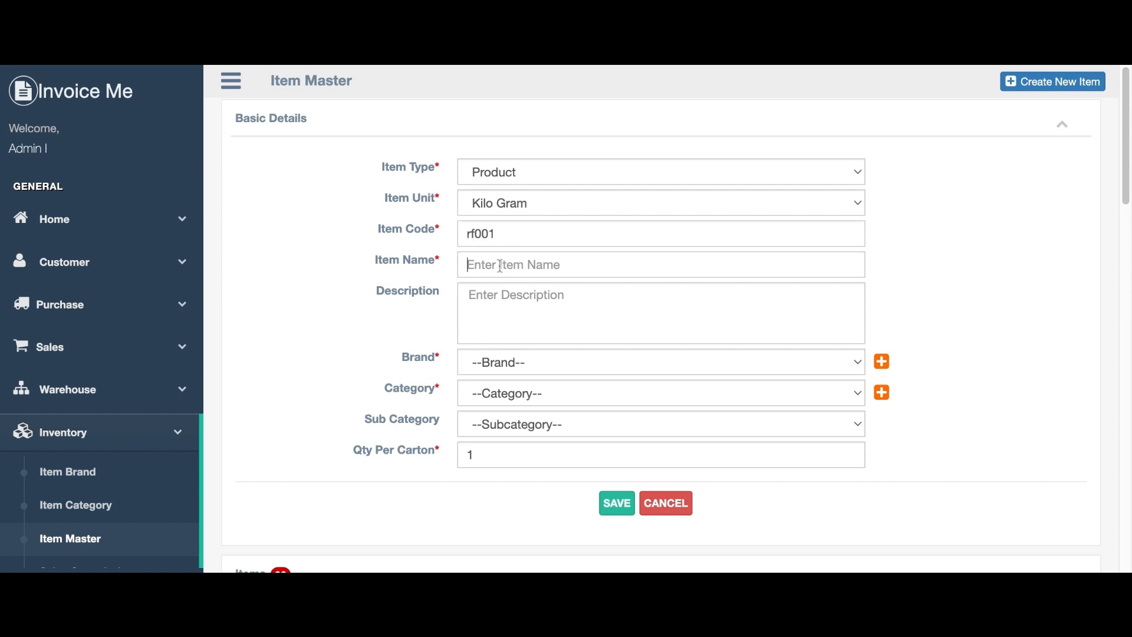
type("basu rice flour")
Give the item brand basu and category rice flour, then save it.
left_click(500, 564)
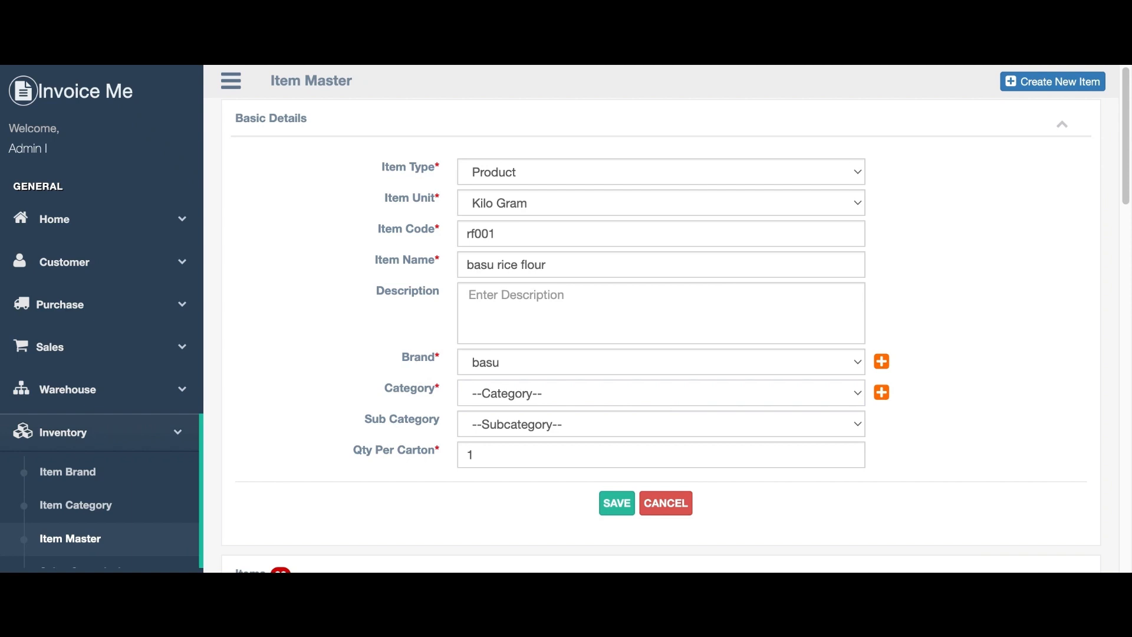
left_click(539, 530)
left_click(610, 514)
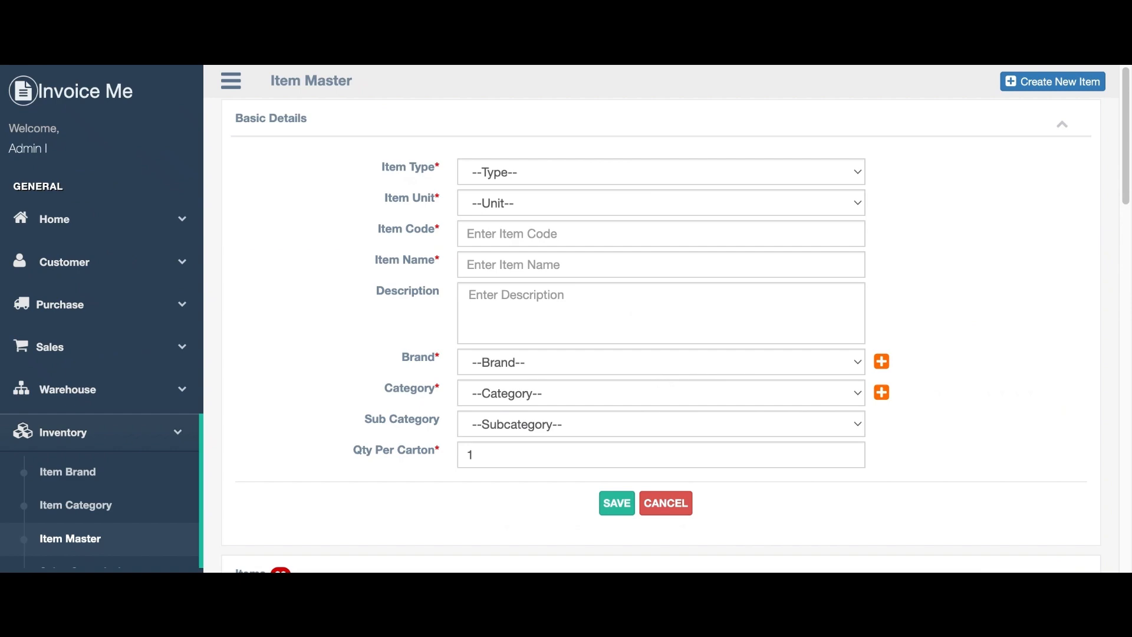
scroll(660, 378, "down", 5)
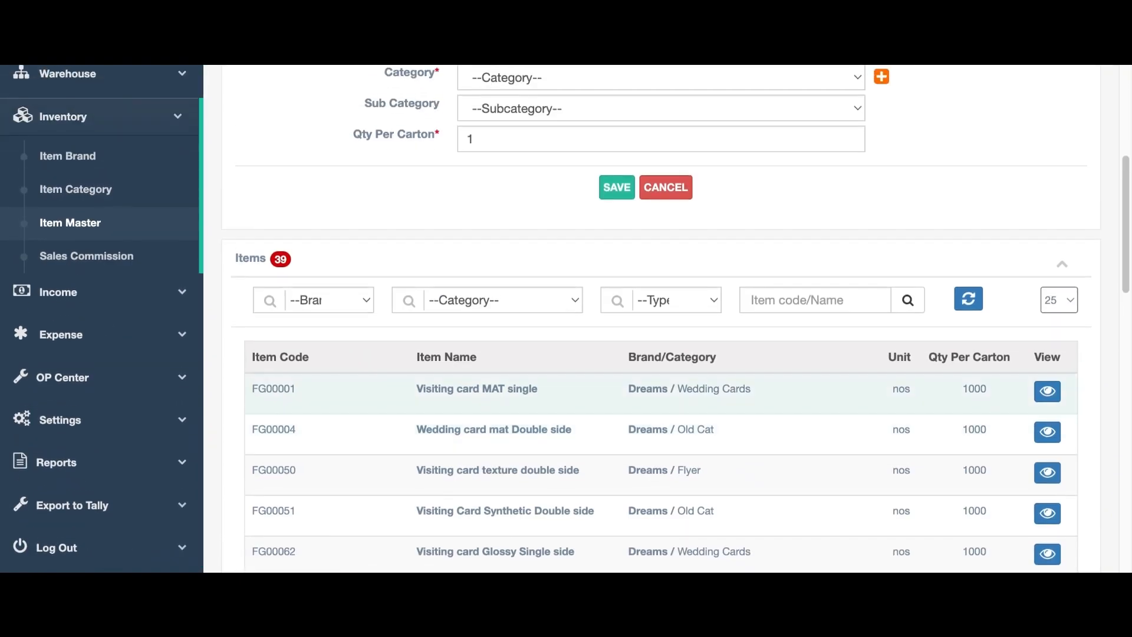
scroll(660, 319, "down", 15)
scroll(660, 319, "up", 5)
scroll(659, 319, "up", 15)
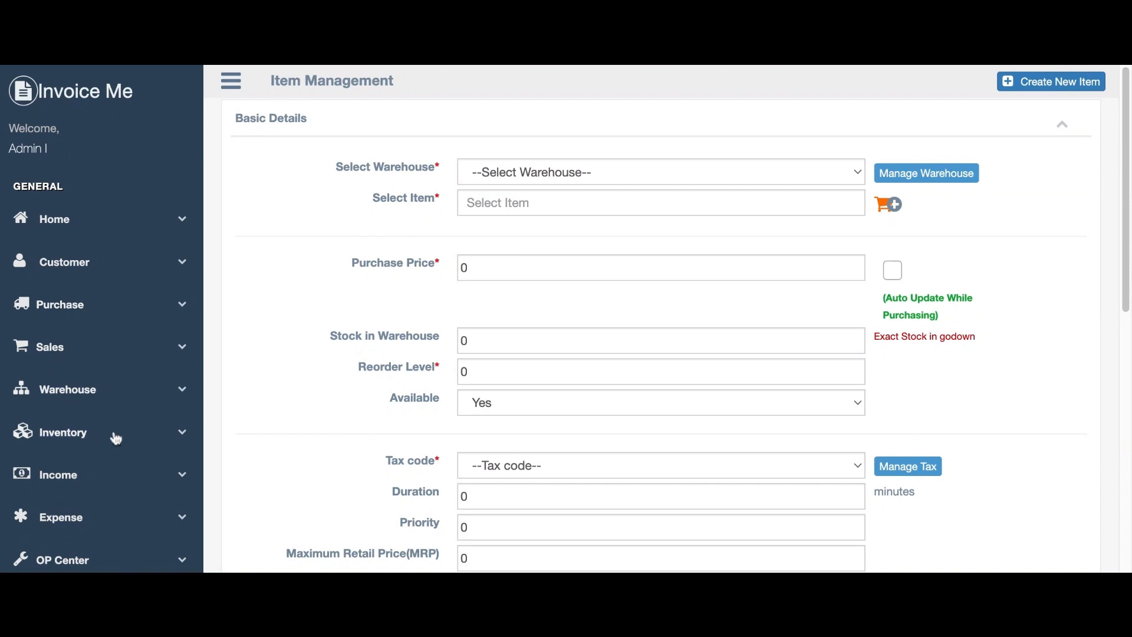
Pick basu rice flour as the item to stock in warehouse ware88.
left_click(104, 402)
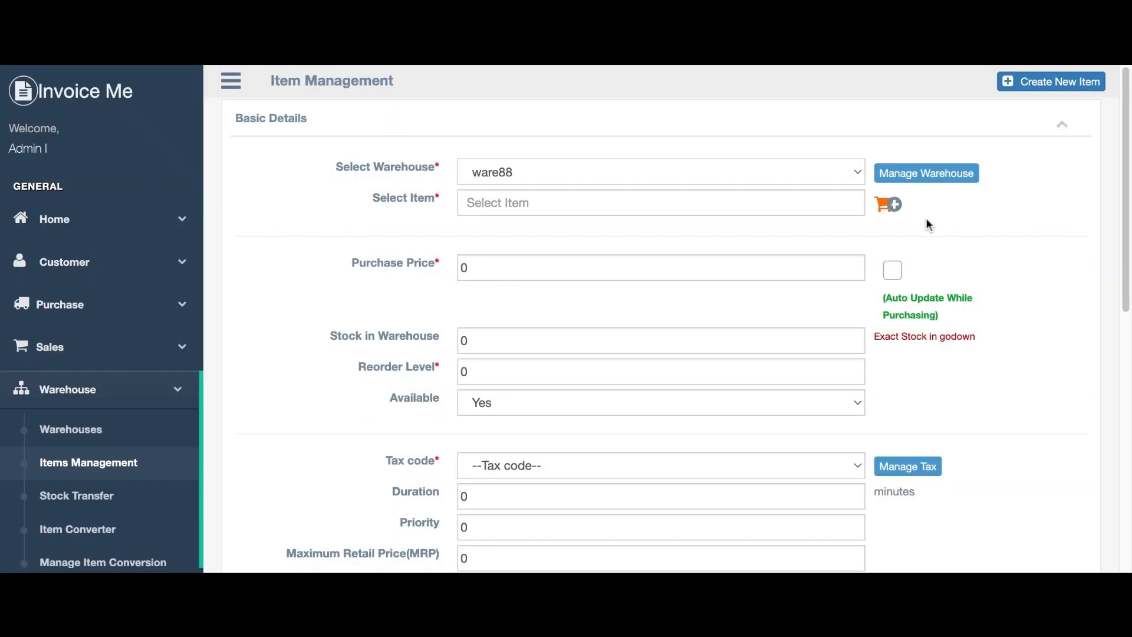
left_click(890, 212)
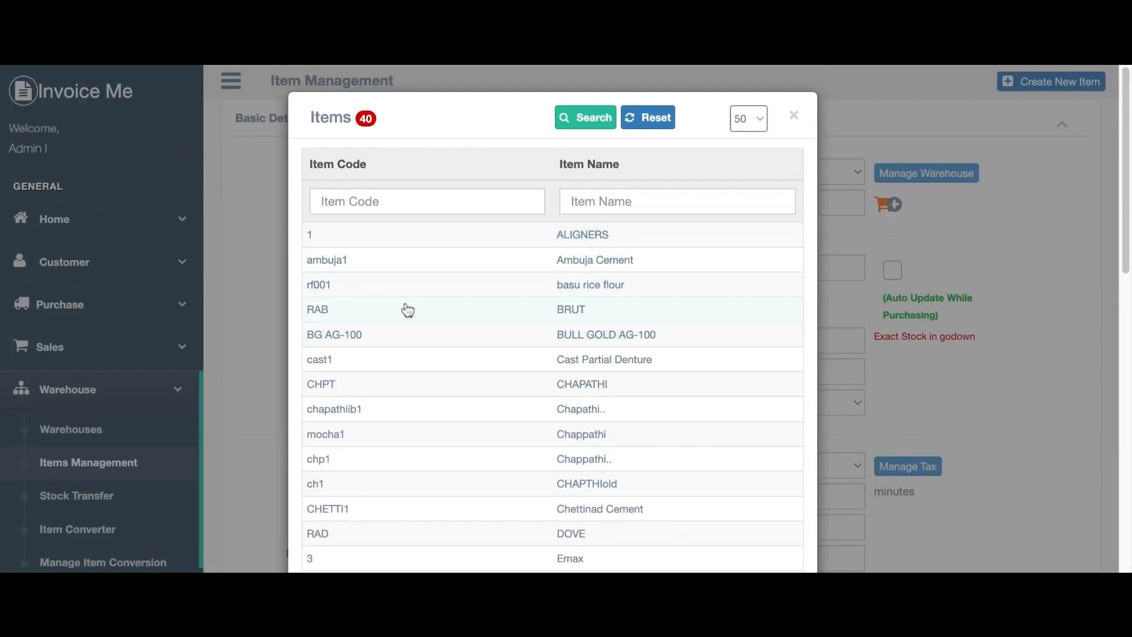
left_click(353, 289)
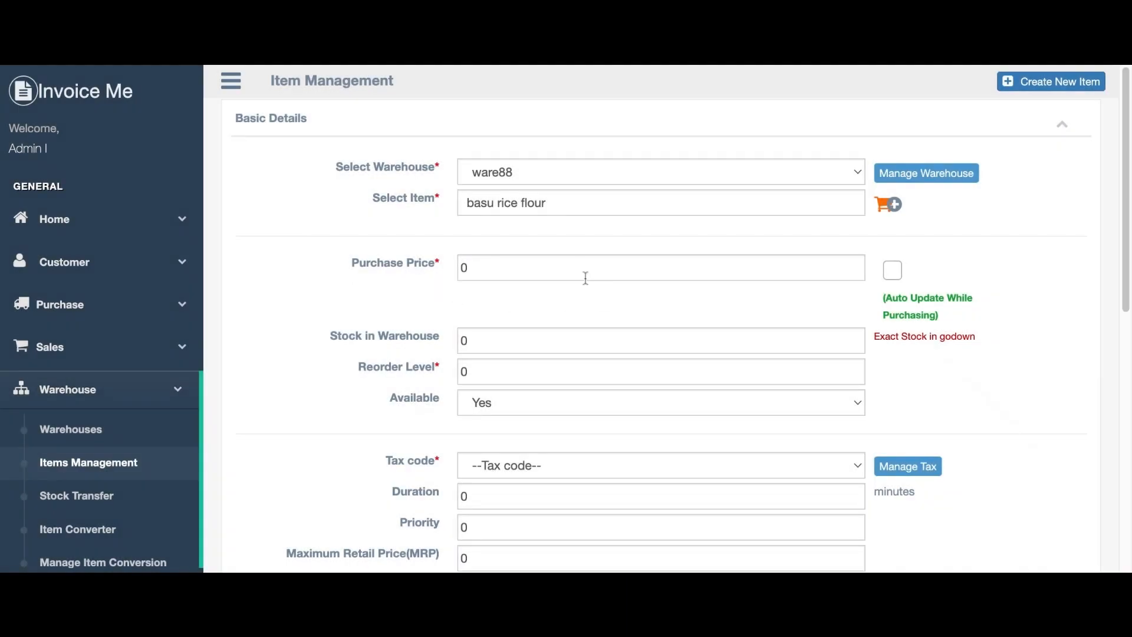
Enter purchase price 100, stock 150 and reorder level 70.
left_click(540, 260)
double_click(541, 260)
type("100")
left_click(484, 334)
double_click(484, 334)
type("150")
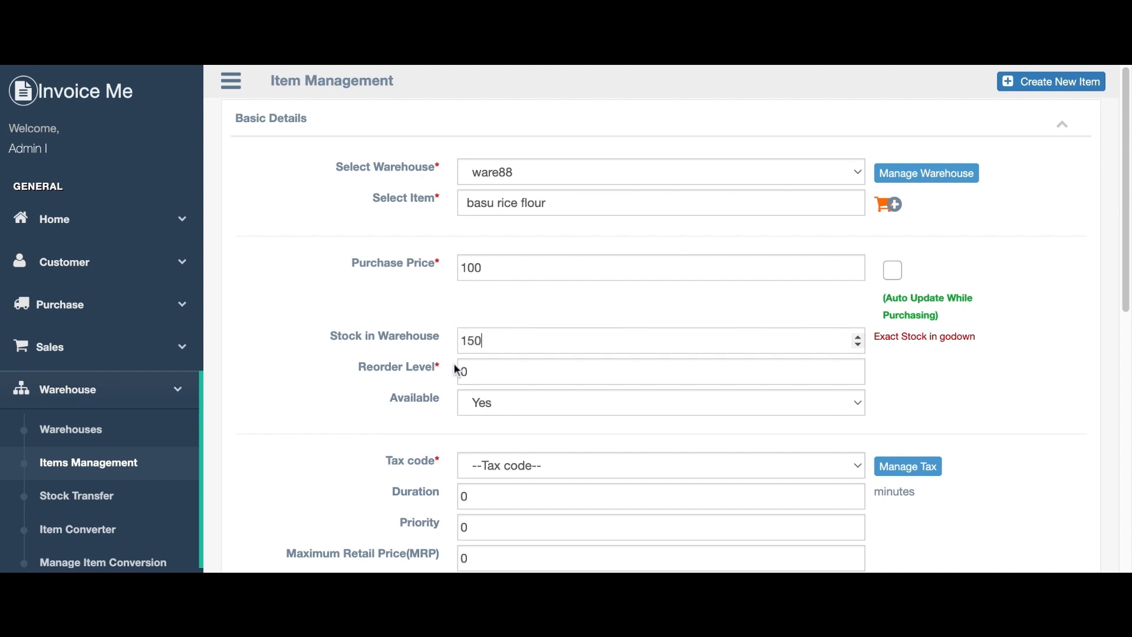
left_click(488, 370)
left_click_drag(488, 369, 450, 377)
type("70")
Choose tax code 7746 and set the MRP to 120.
scroll(509, 413, "down", 2)
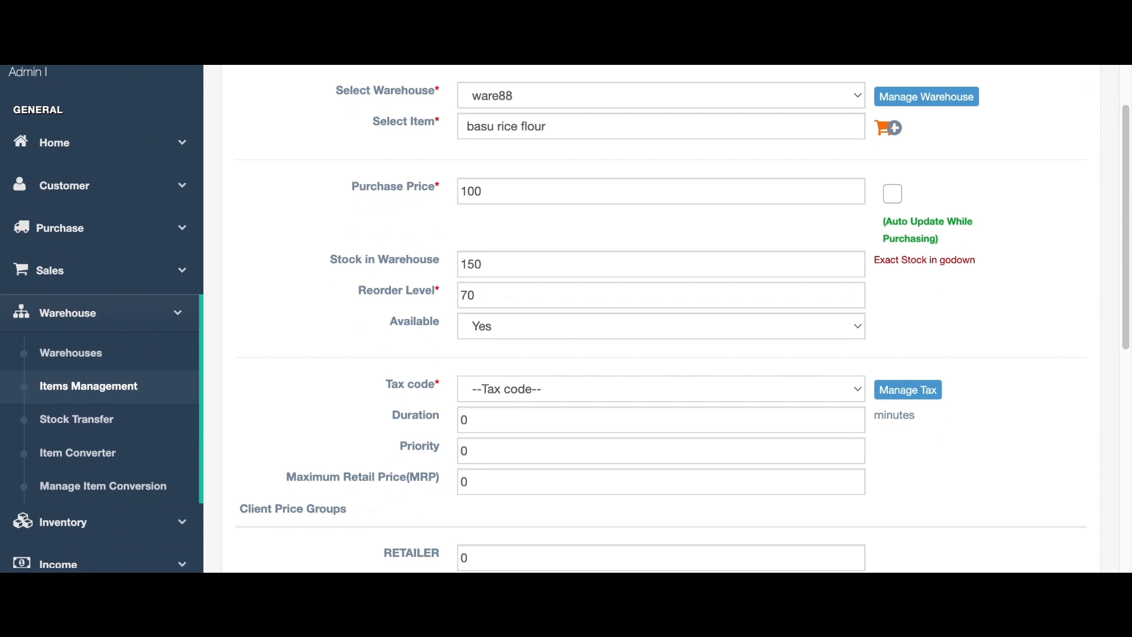
left_click(486, 447)
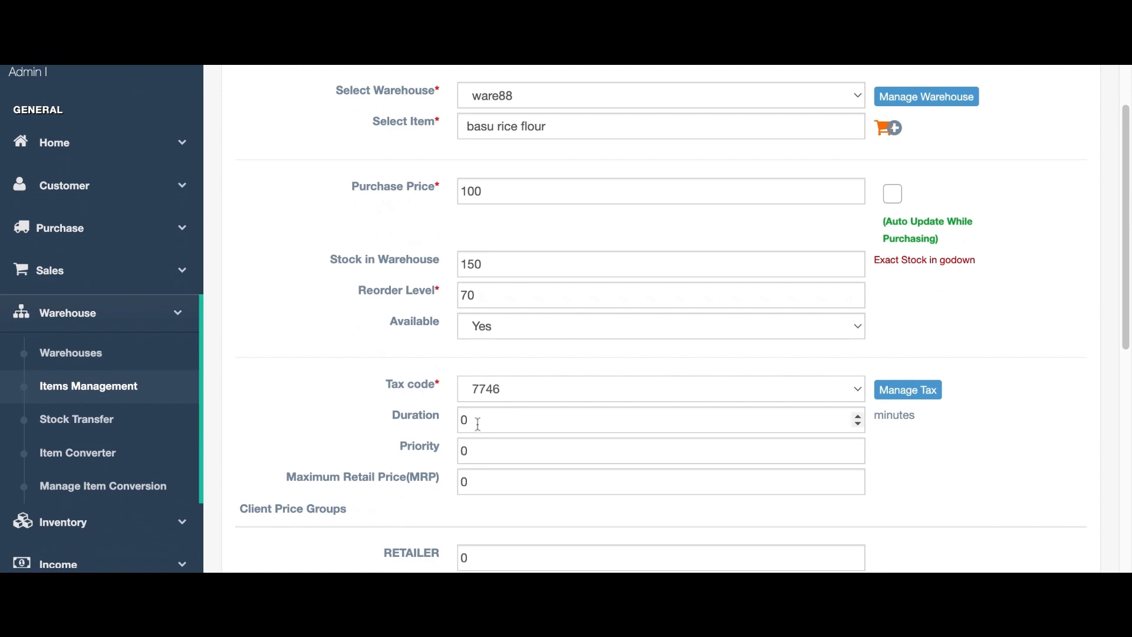
double_click(473, 482)
type("120")
Set retailer 120, stockist 100 and dealers 110 prices, then save the stock entry.
scroll(466, 479, "down", 2)
scroll(466, 479, "down", 2)
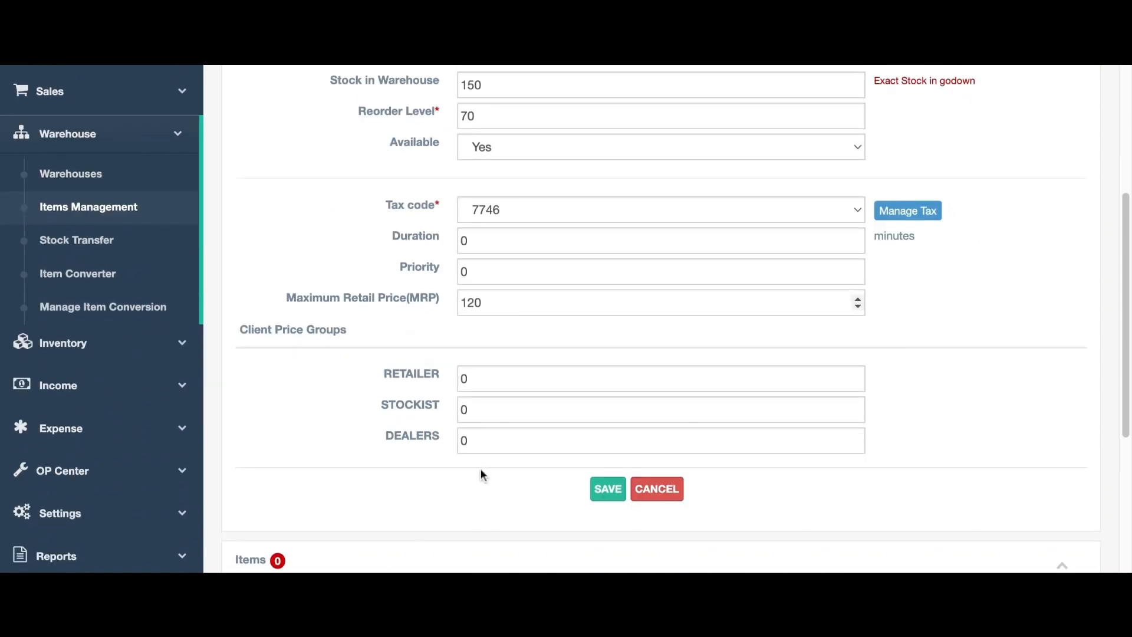
double_click(480, 381)
type("120")
double_click(483, 407)
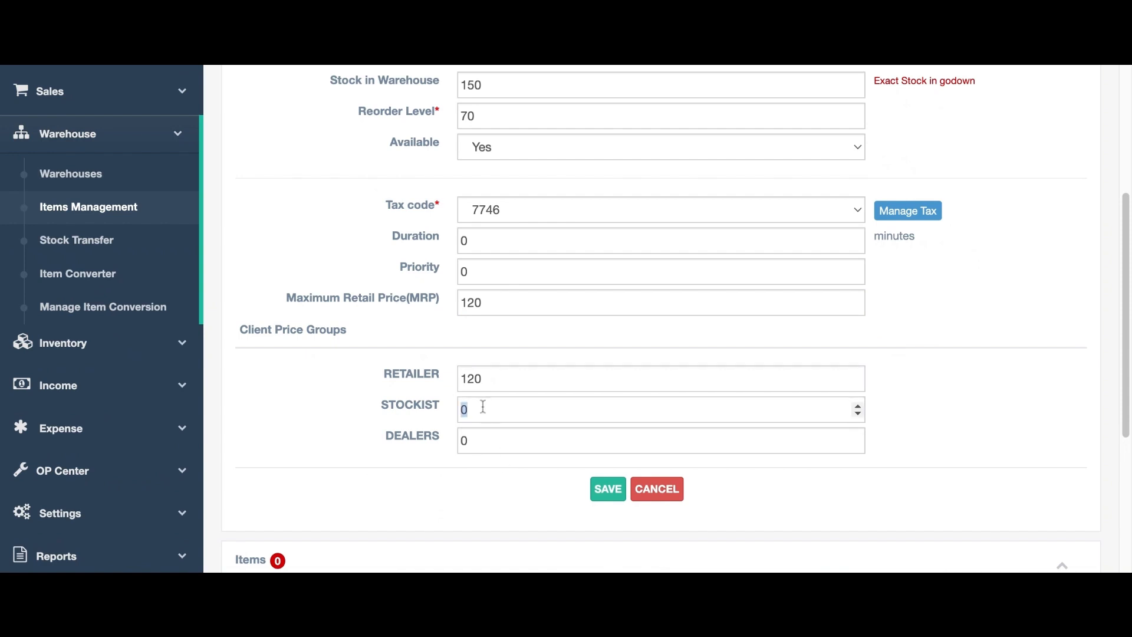
type("100")
double_click(496, 440)
type("1")
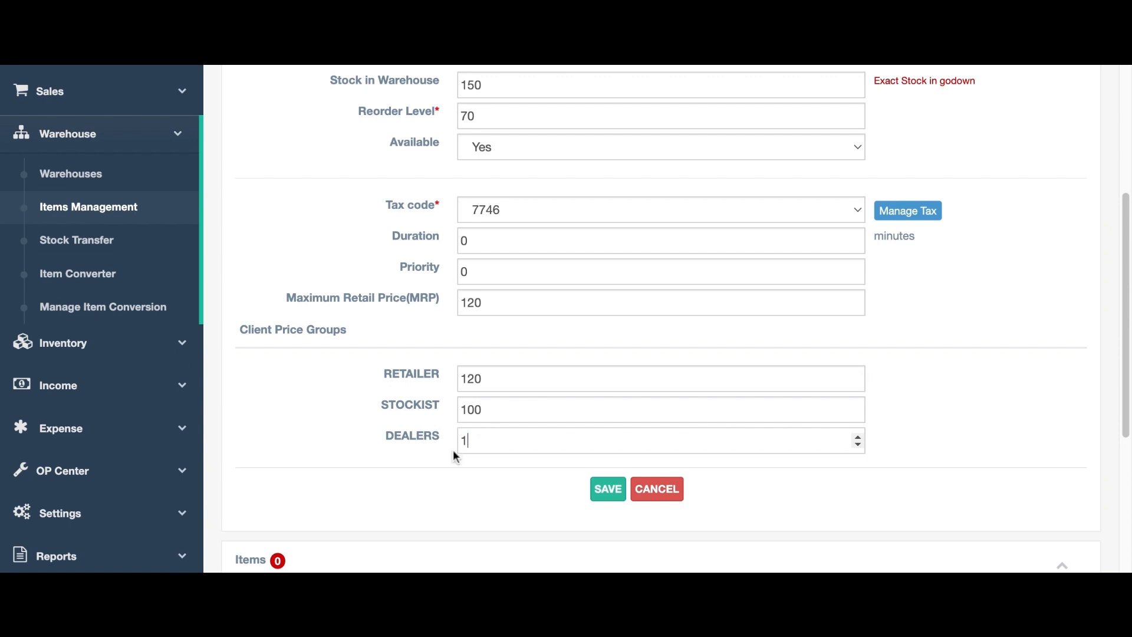
type("10")
left_click(613, 495)
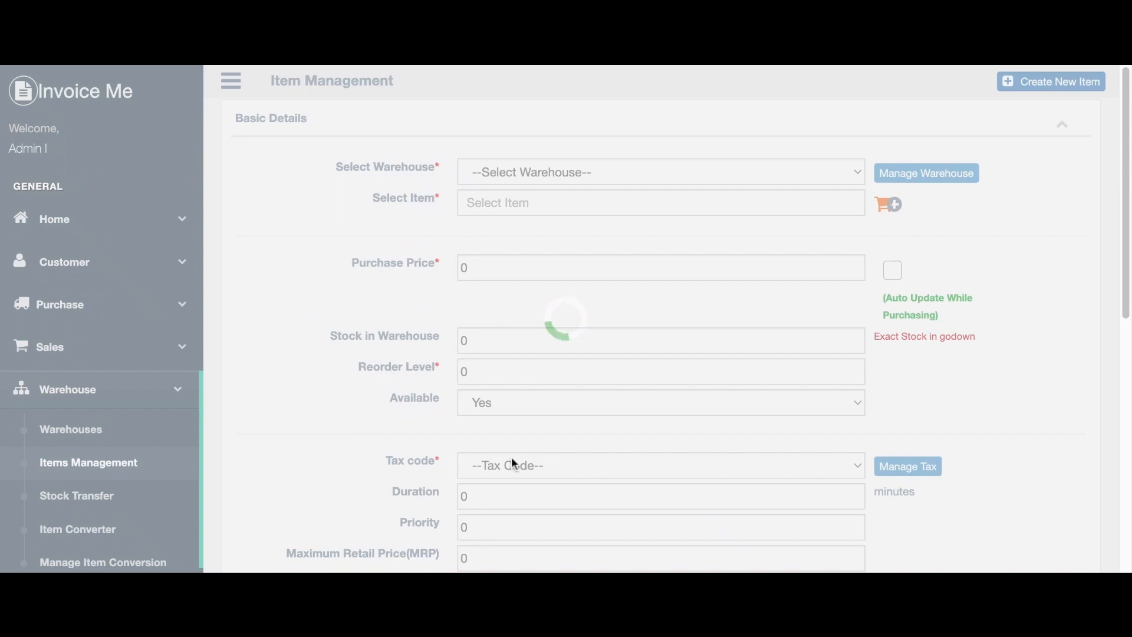
scroll(525, 463, "down", 10)
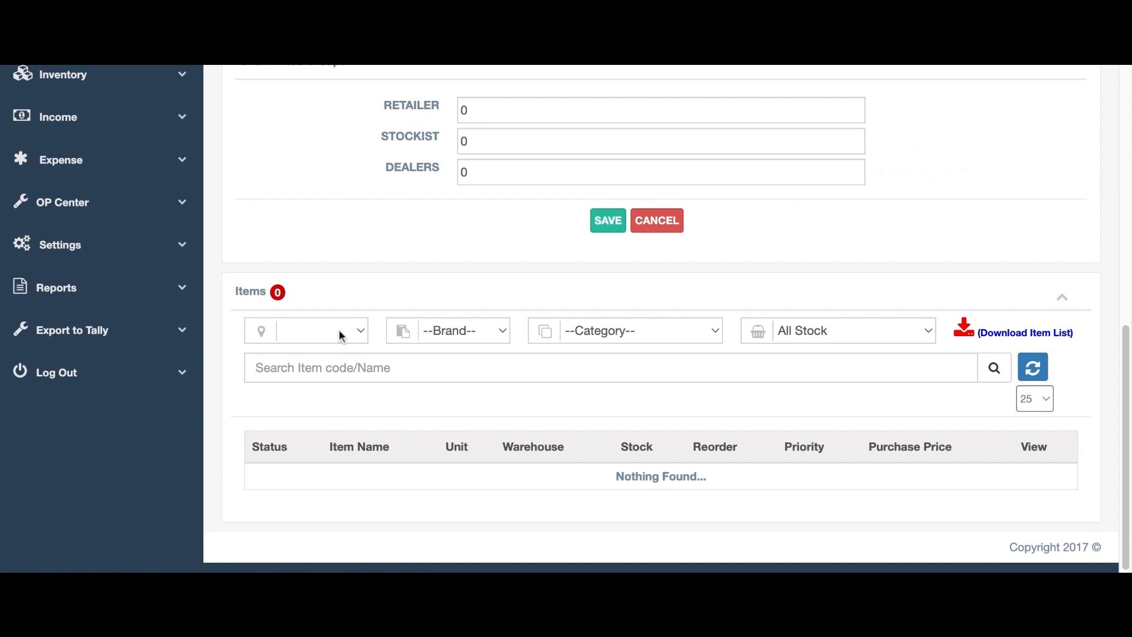
left_click(320, 349)
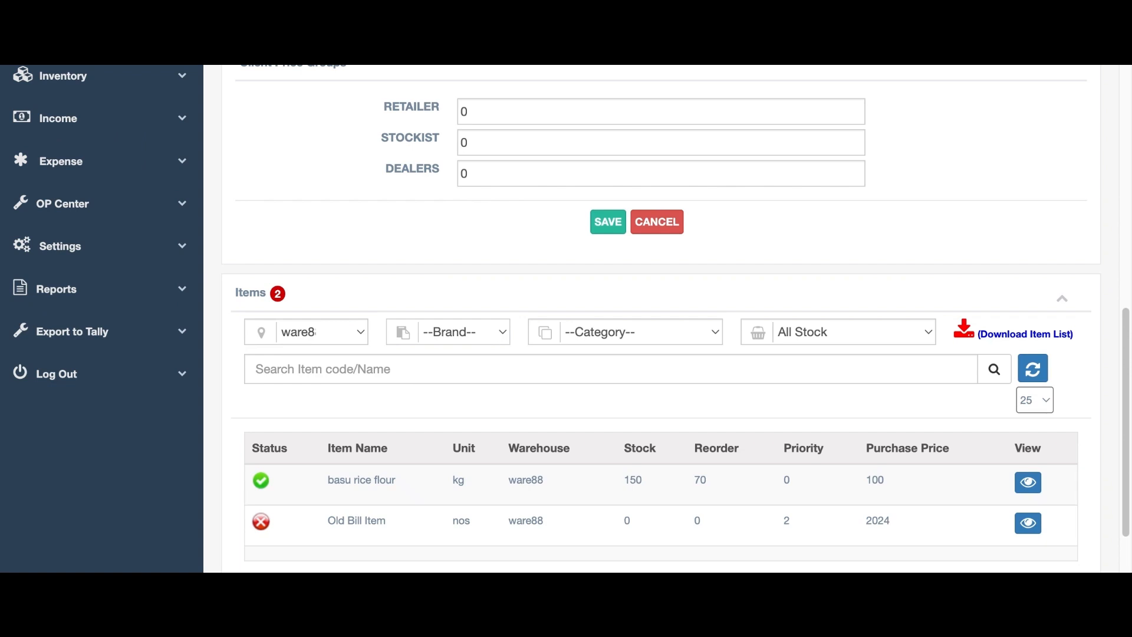
left_click(428, 518)
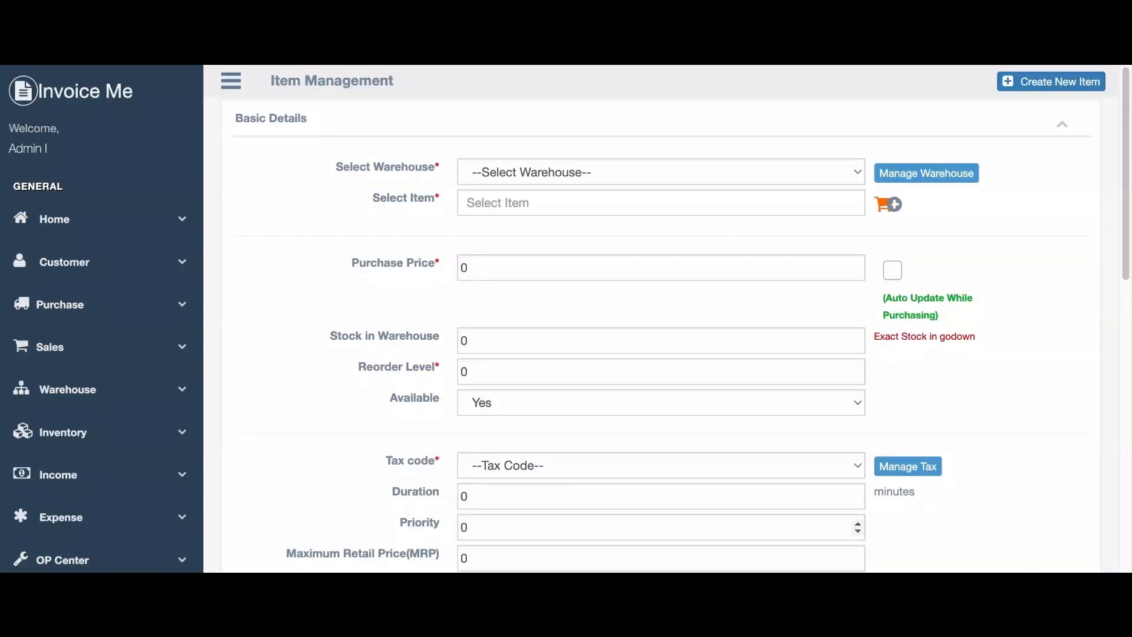
Transfer chapathiib1 from ware88 to IB FOODS via Stock Transfer and confirm it.
left_click(83, 396)
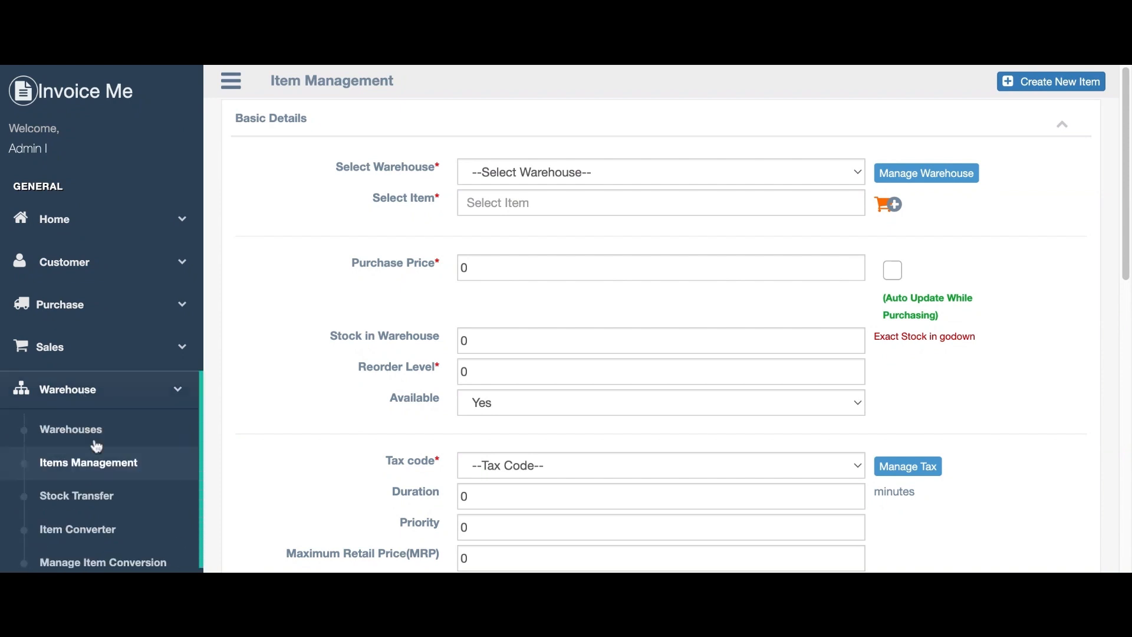
left_click(92, 500)
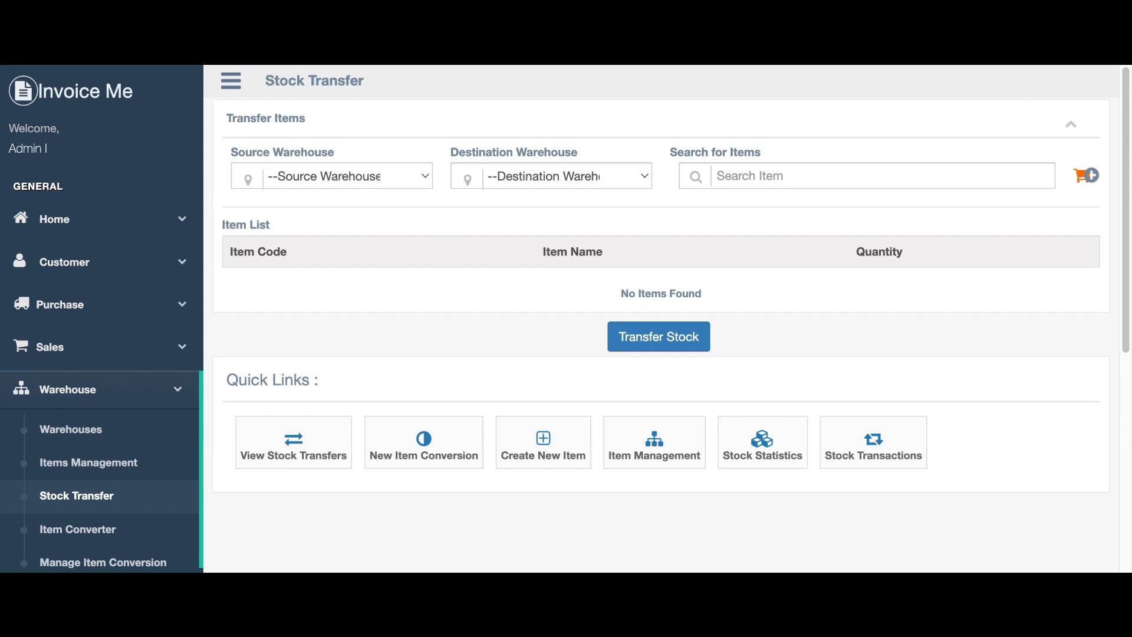
left_click(404, 442)
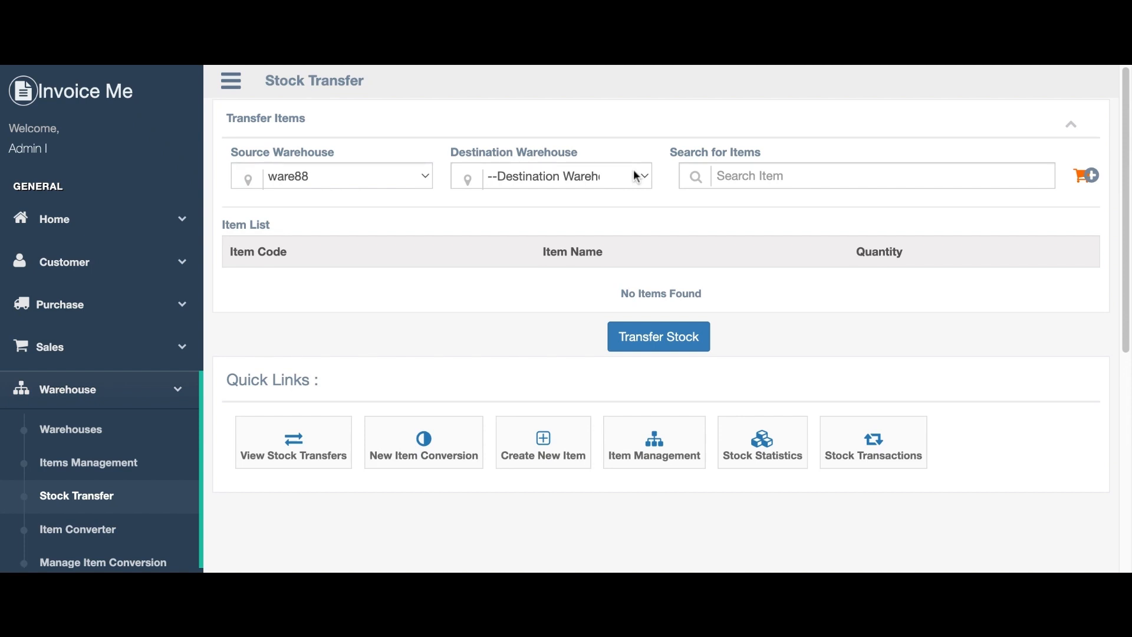
left_click(626, 237)
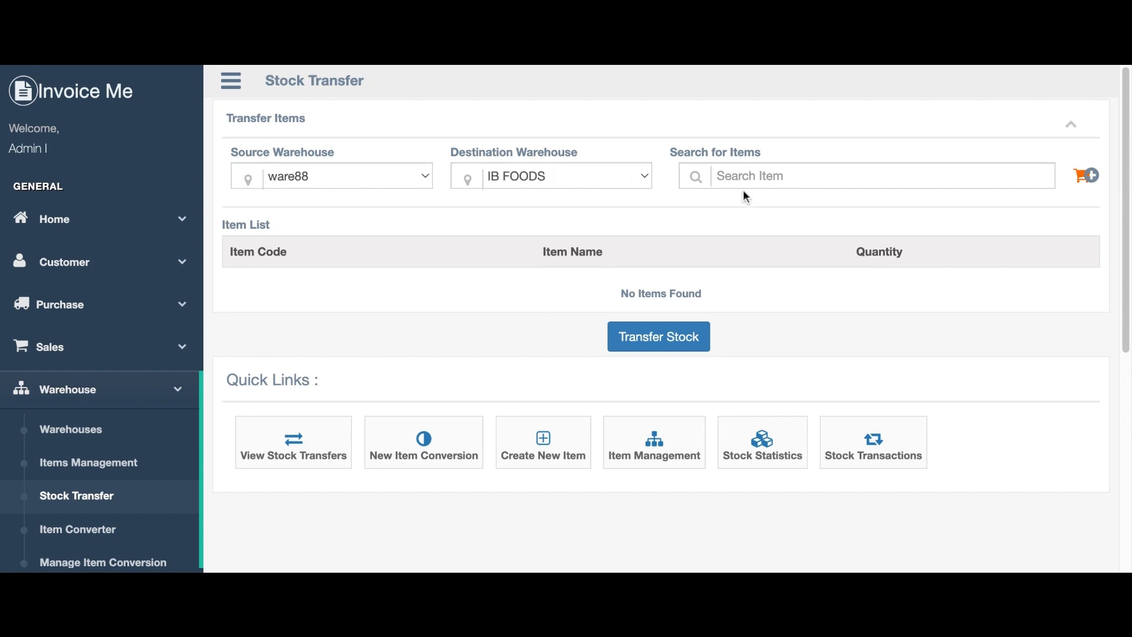
left_click(1087, 185)
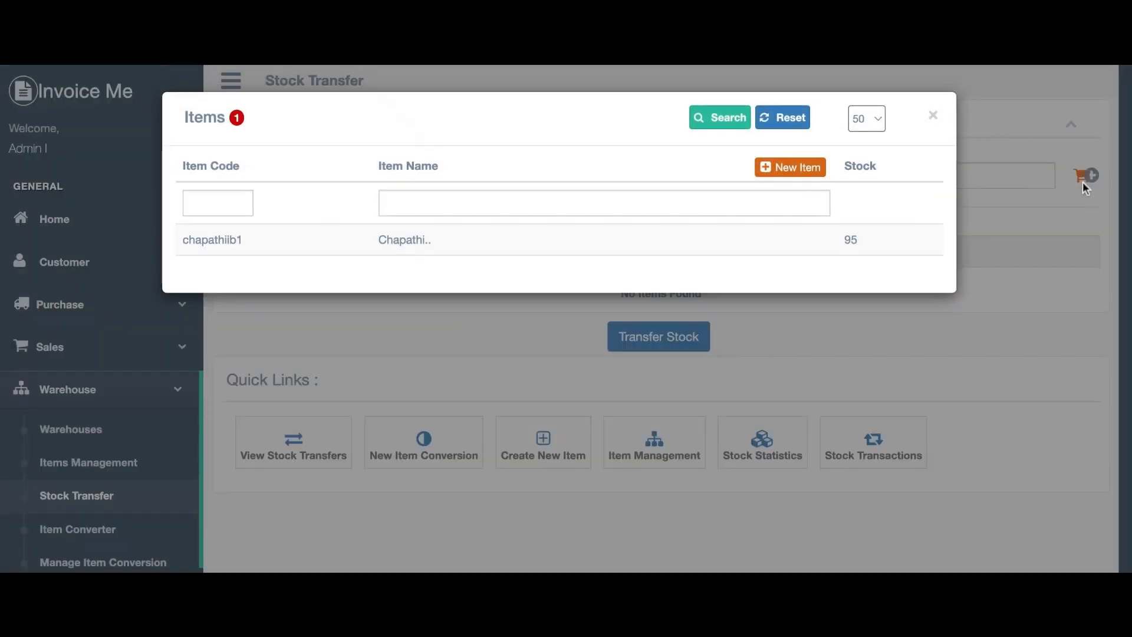
left_click(405, 245)
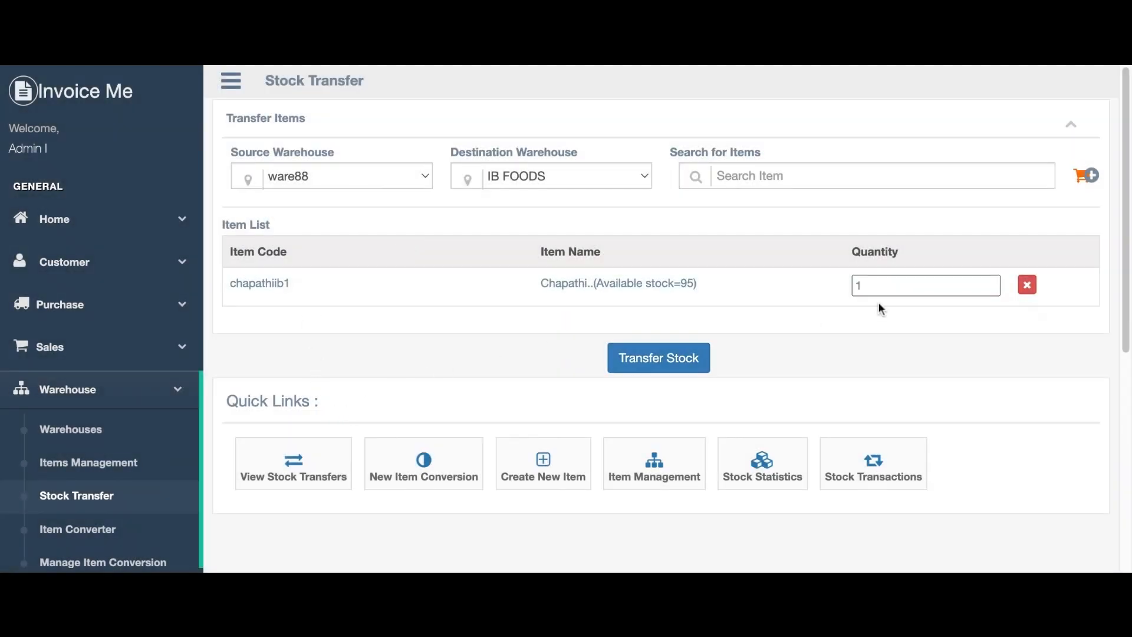
left_click(672, 367)
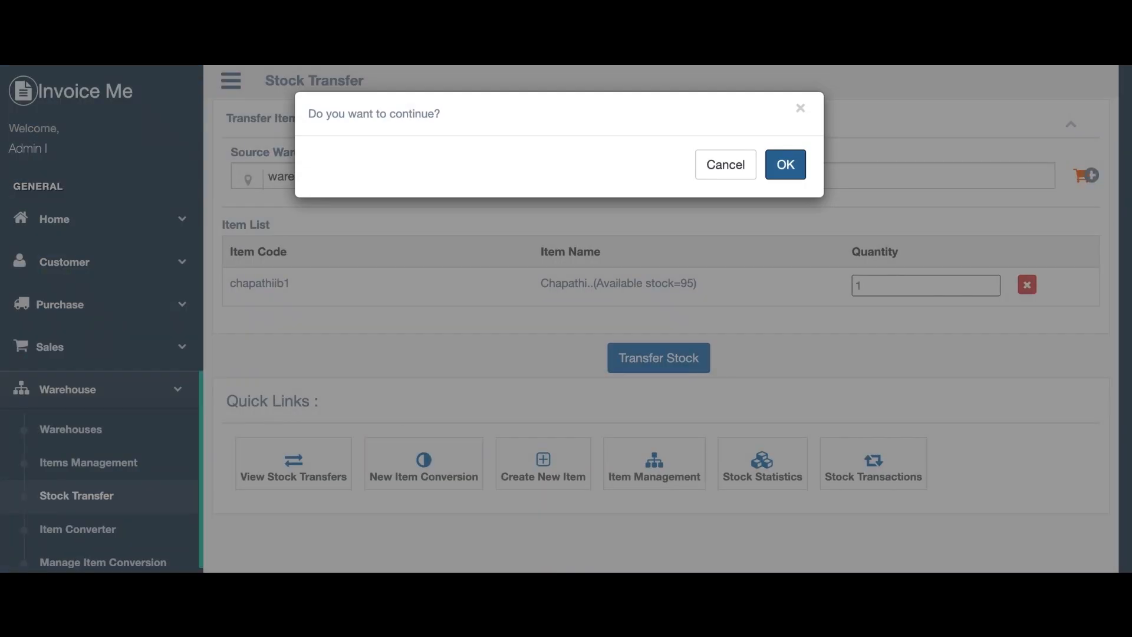
left_click(786, 166)
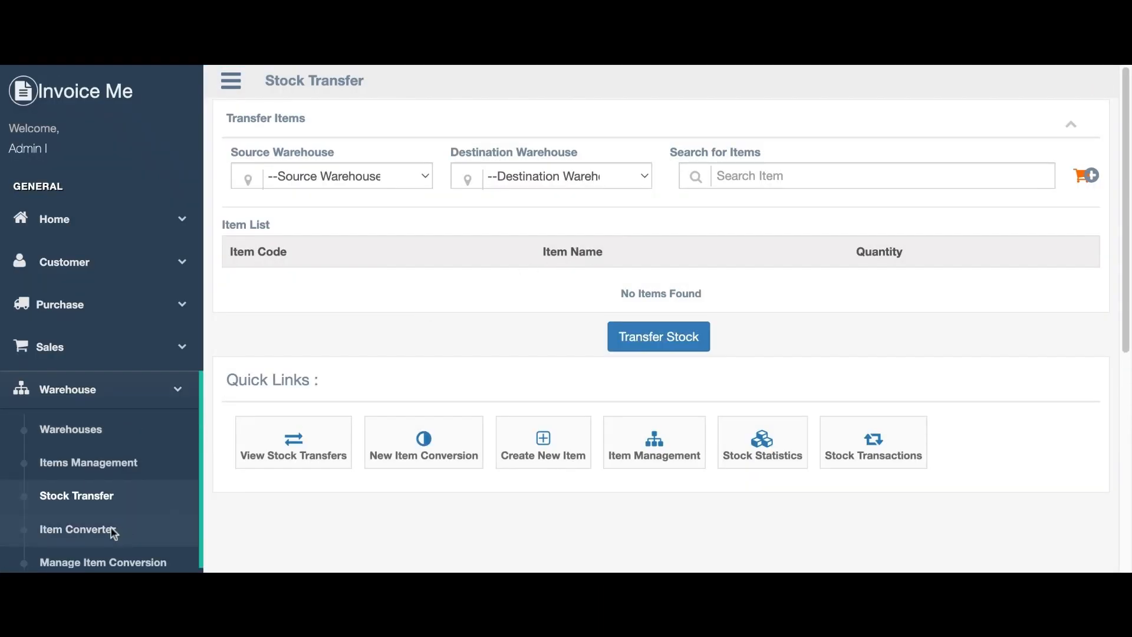
In the Item Converter for ware88, add 100 basu rice flour as the input.
left_click(86, 530)
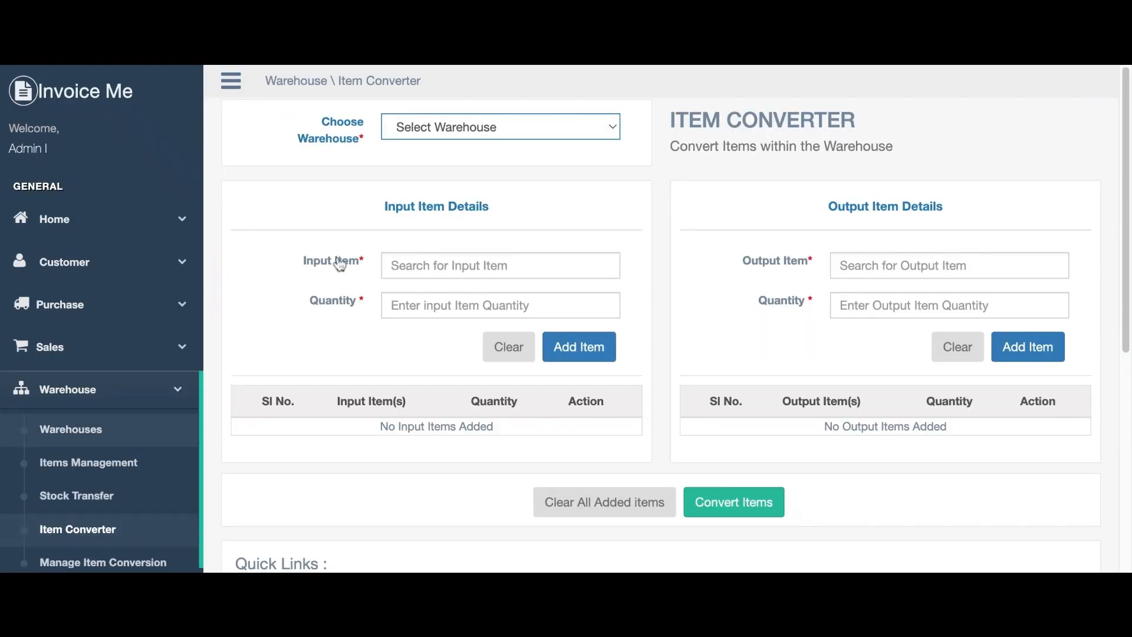
left_click(445, 165)
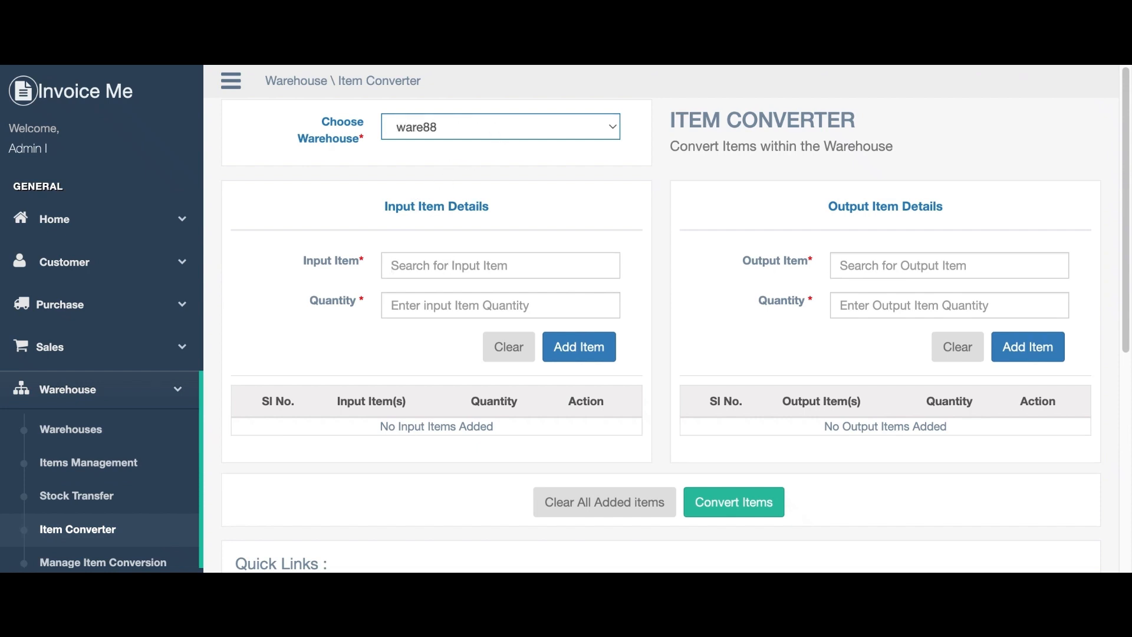
type("b")
left_click(436, 289)
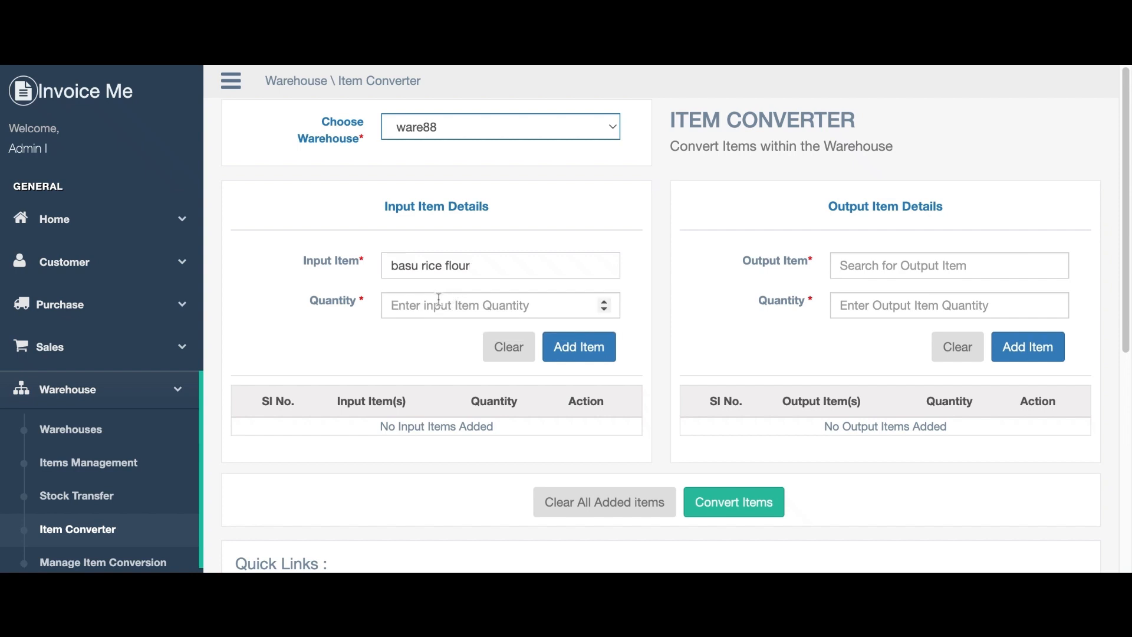
type("100")
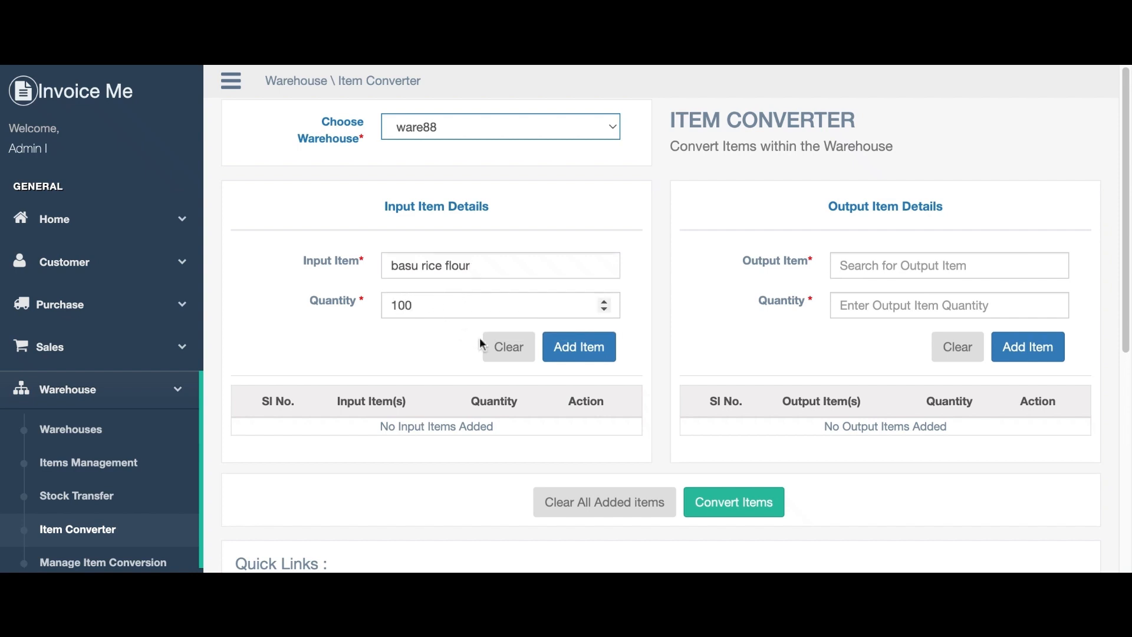
left_click(567, 352)
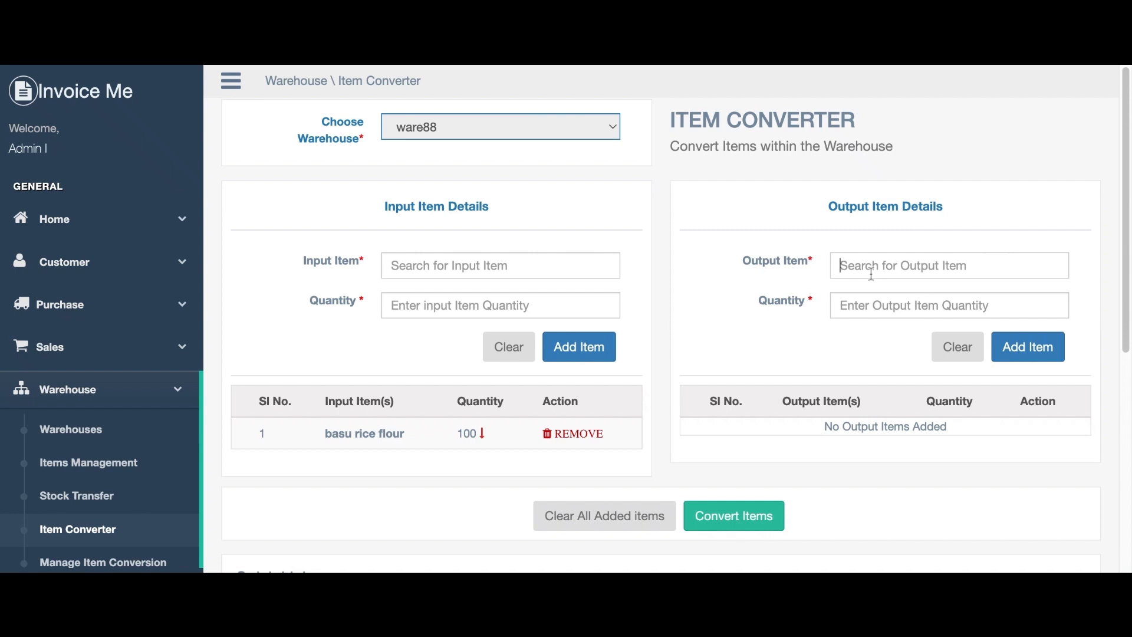
Add 10 basu rice flour 10kg as the output and confirm the conversion.
type("b")
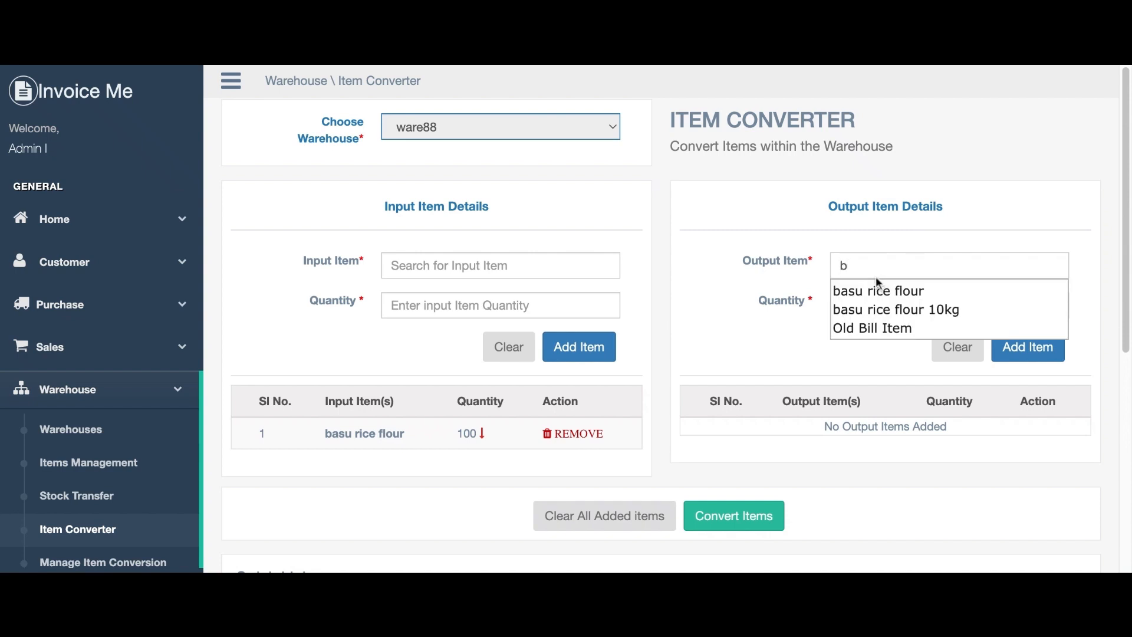
left_click(873, 311)
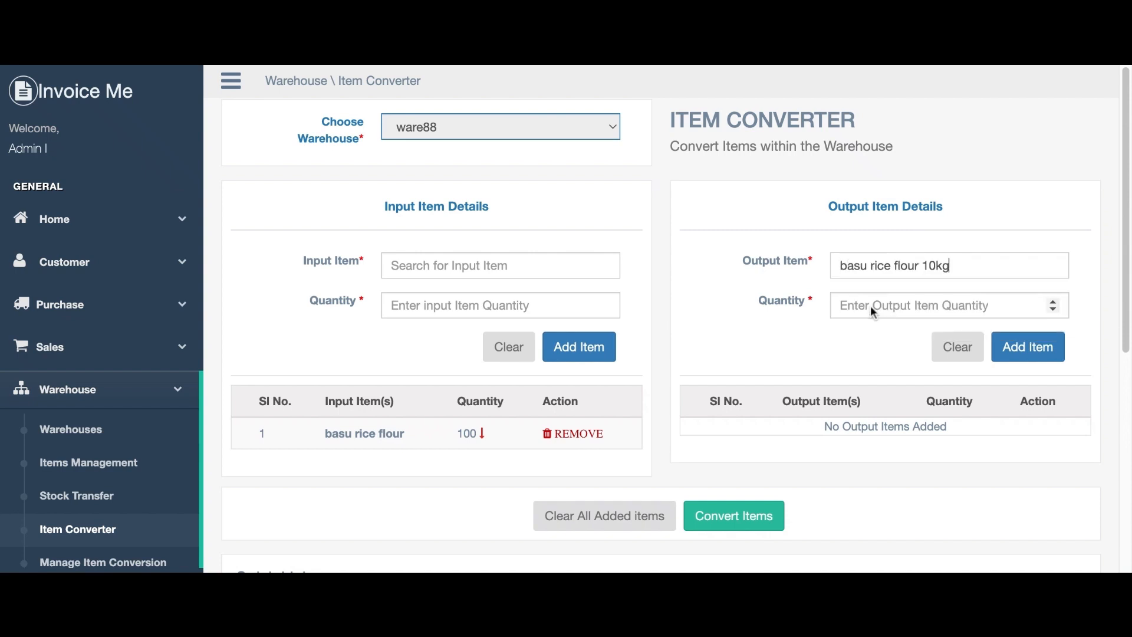
left_click(930, 305)
type("10")
left_click(1029, 359)
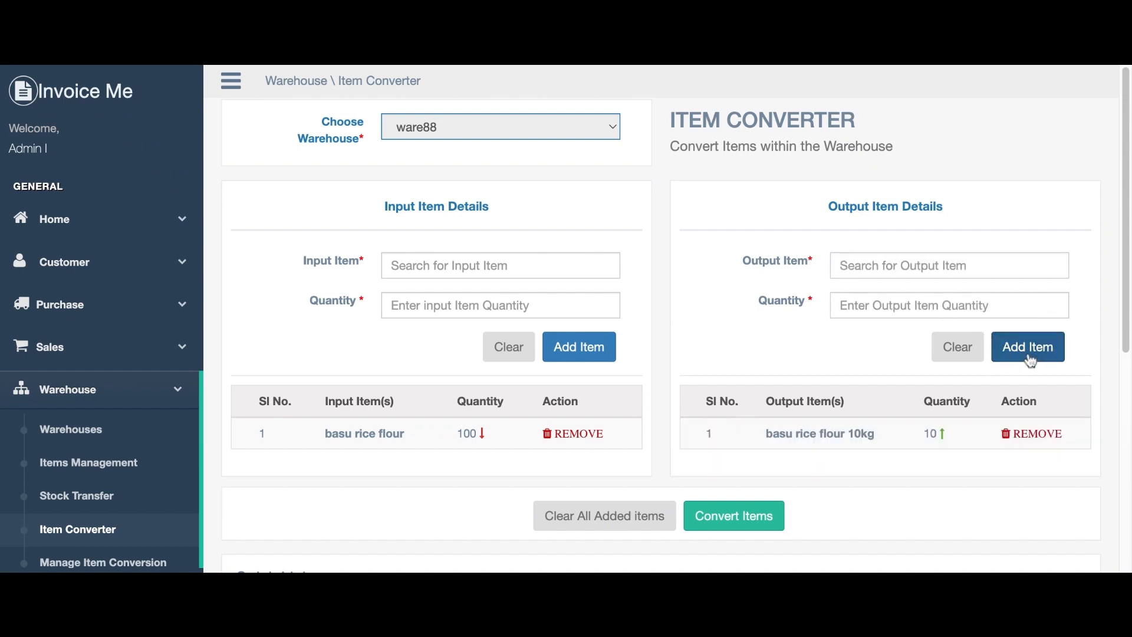
left_click(749, 507)
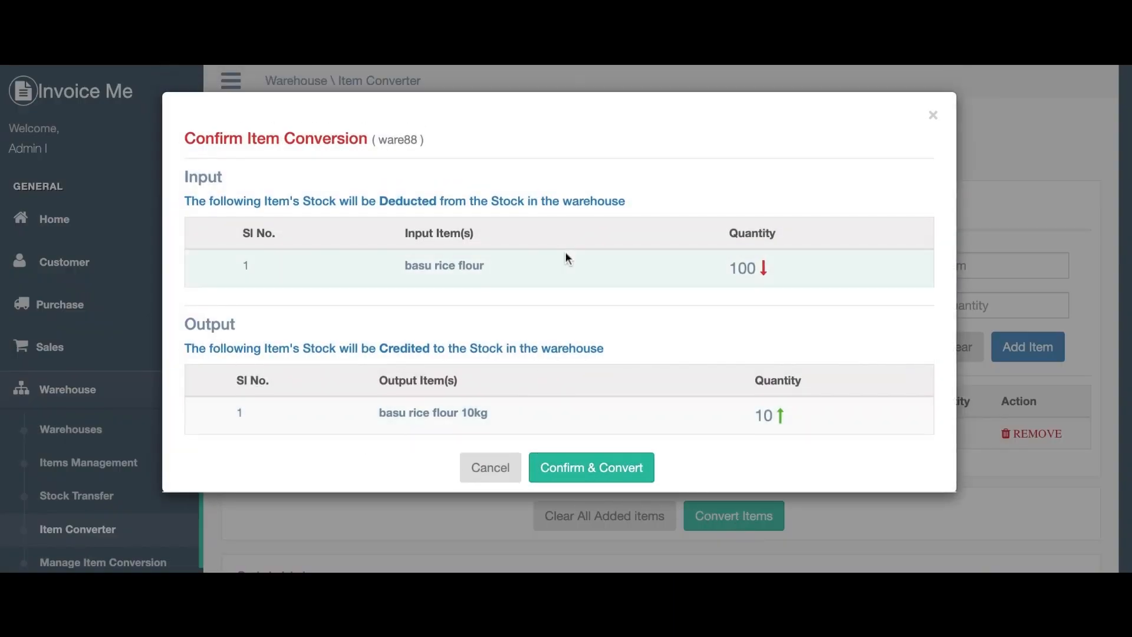
left_click(585, 462)
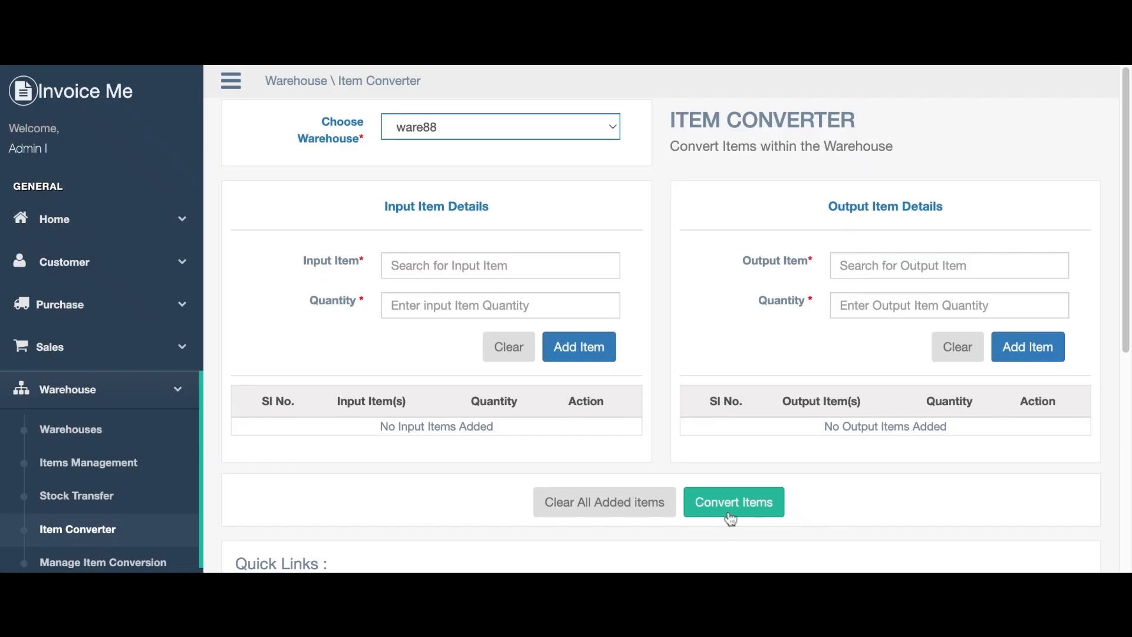
scroll(663, 501, "down", 4)
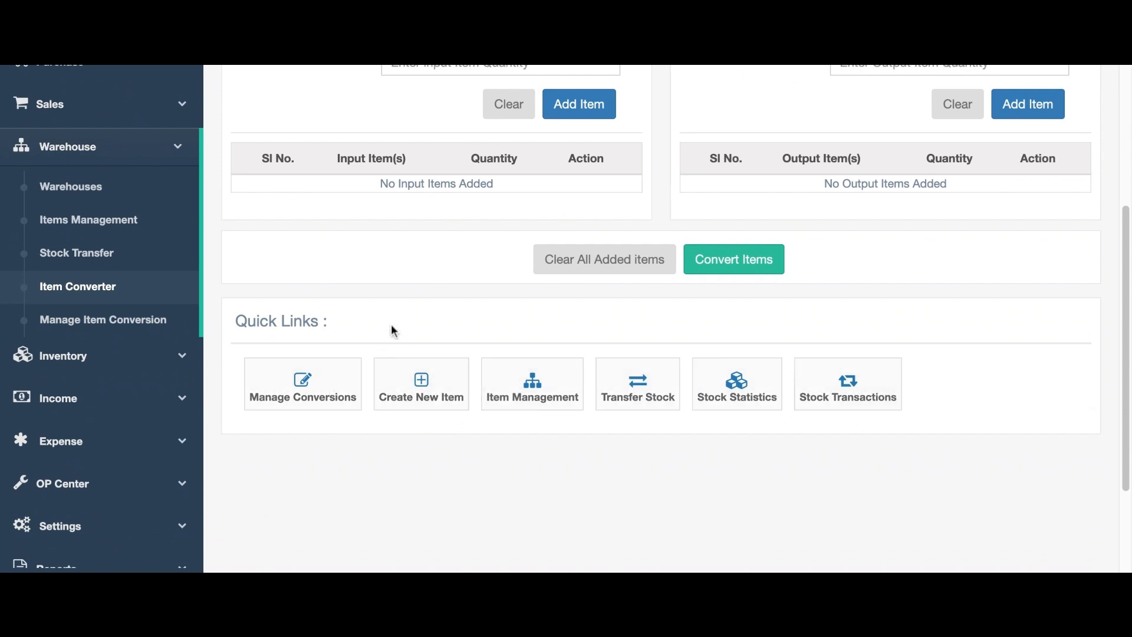
scroll(389, 330, "down", 2)
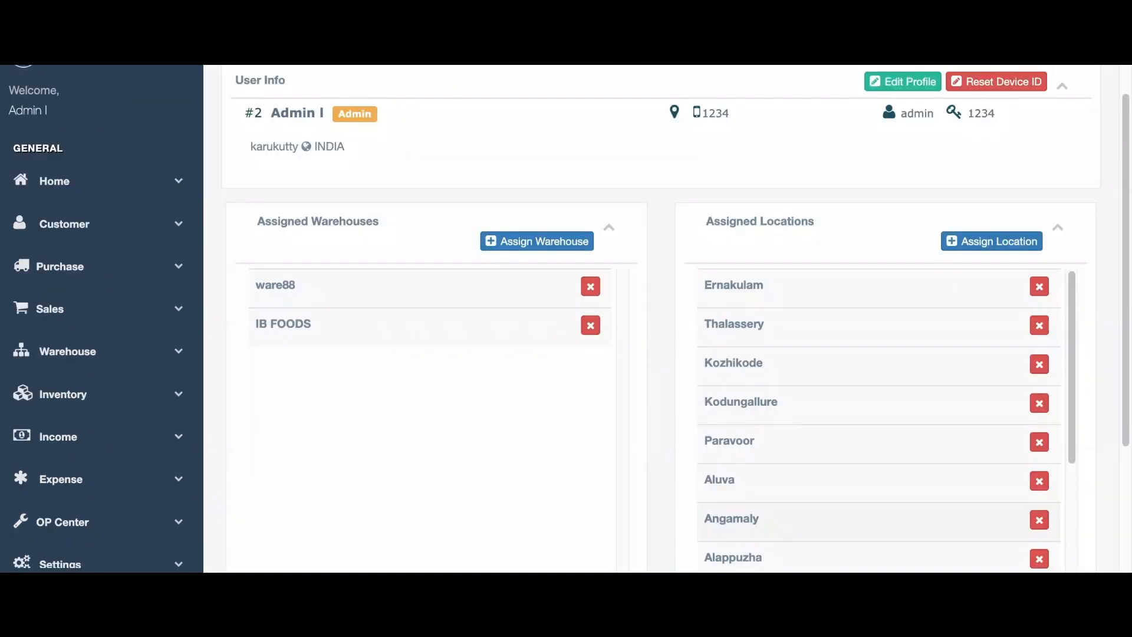
Open User Types and dismiss the Add User Type form without saving.
left_click(47, 520)
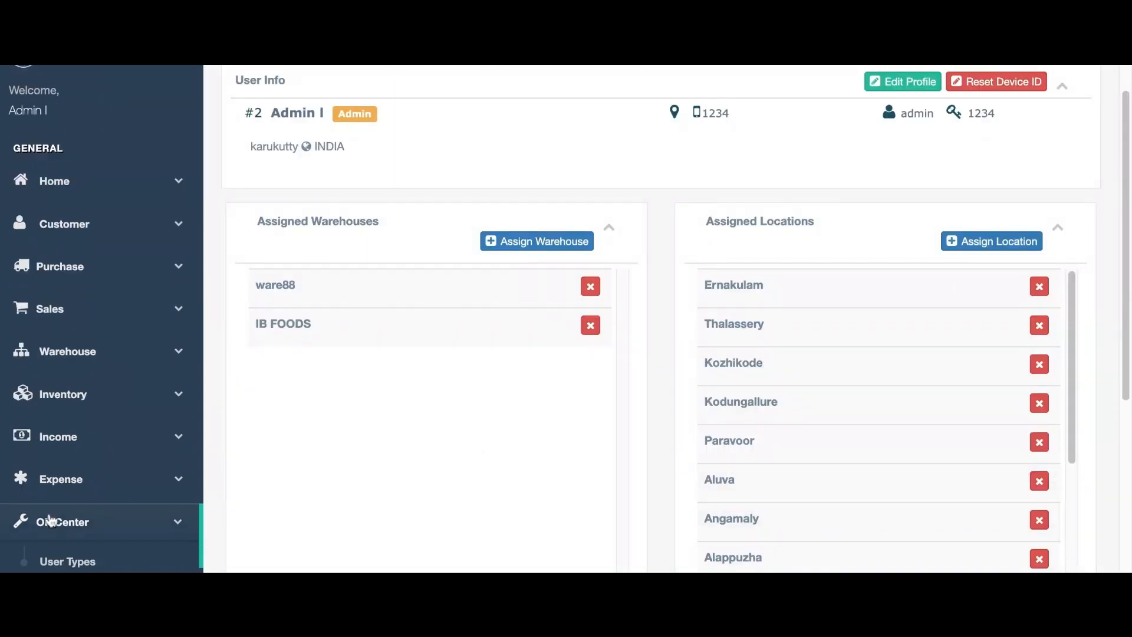
left_click(75, 560)
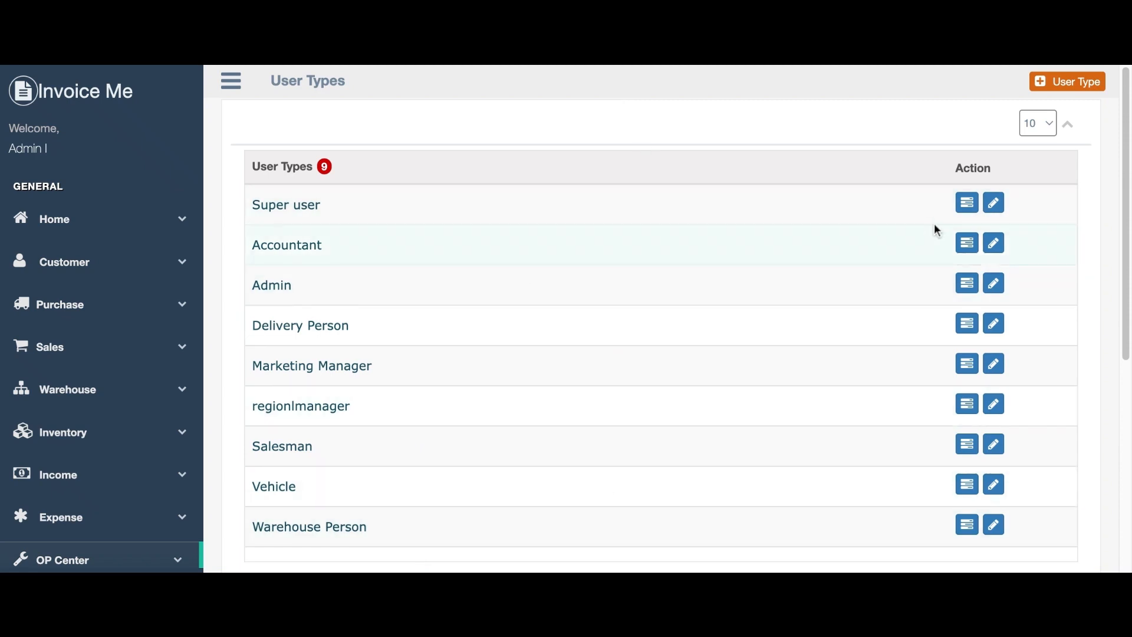
left_click(1054, 84)
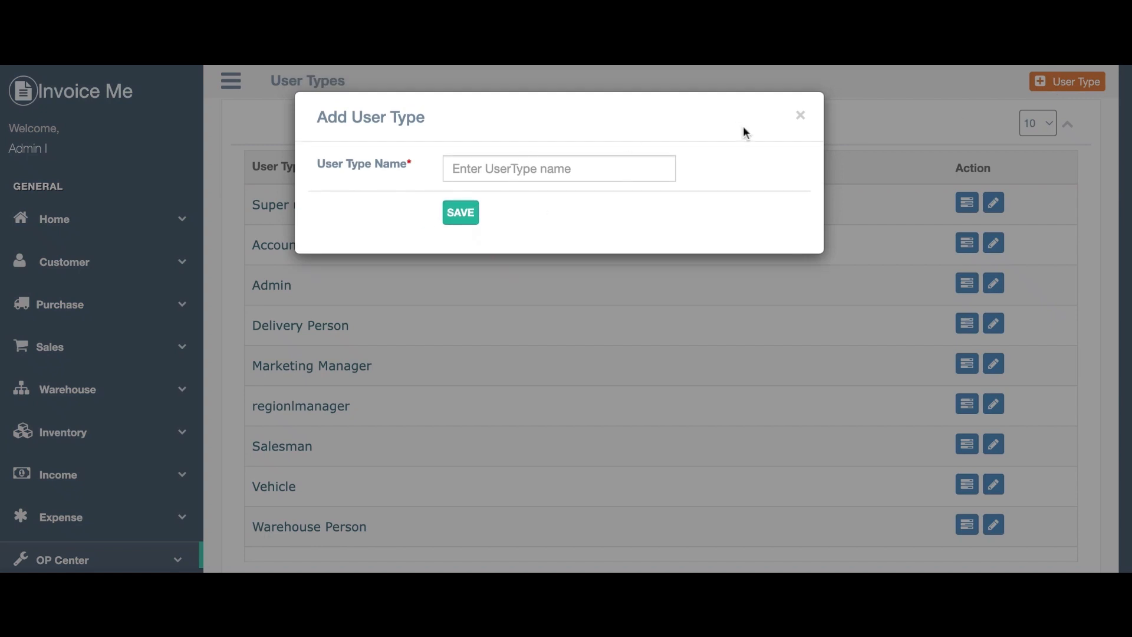
left_click(801, 115)
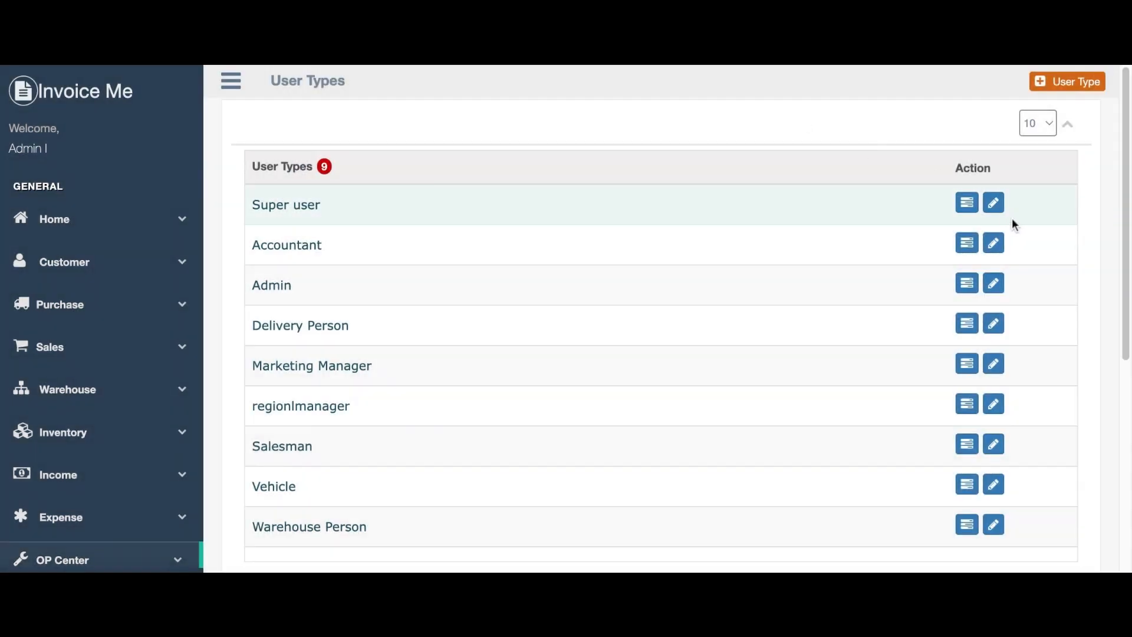
Review the Accountant role's permissions, then go back and open the Users list.
left_click(967, 244)
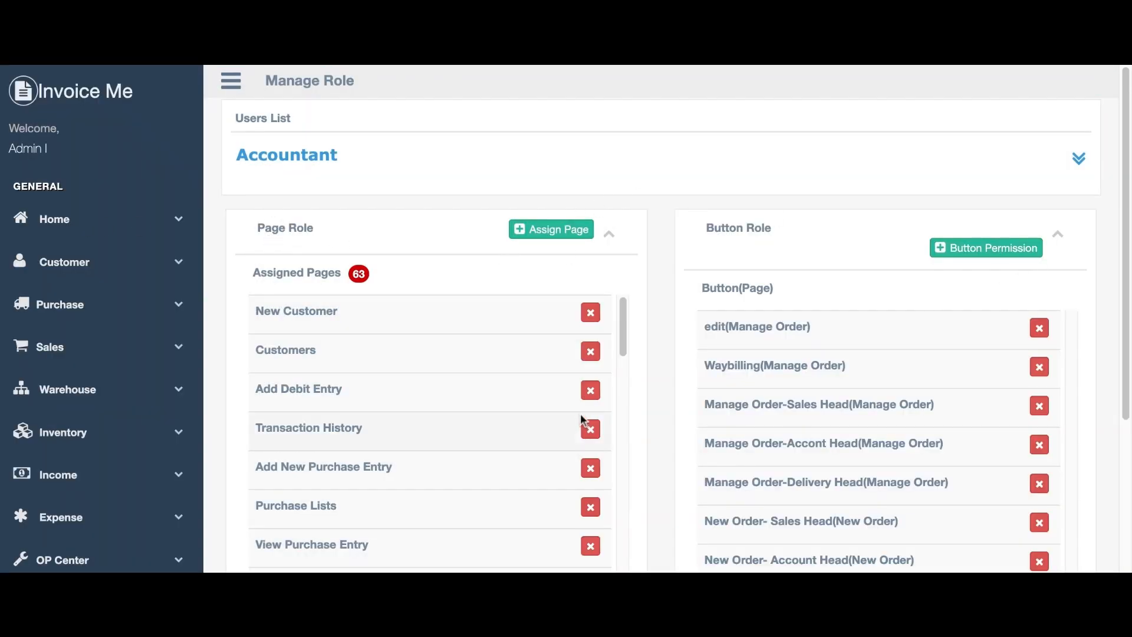
scroll(591, 425, "down", 10)
scroll(859, 468, "down", 5)
scroll(566, 407, "up", 10)
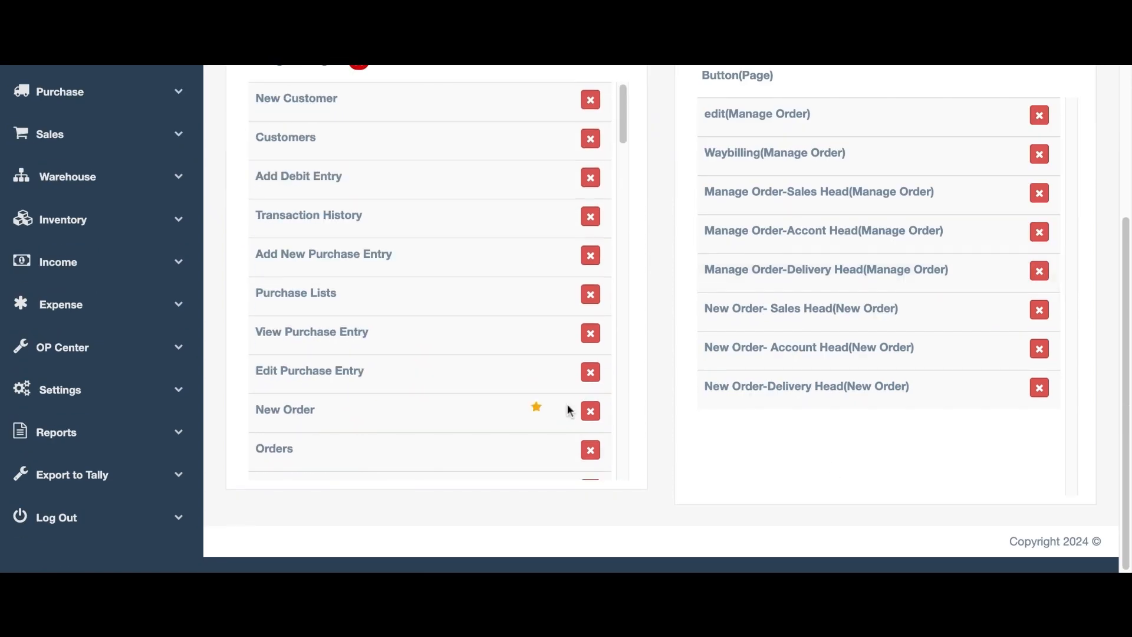
scroll(903, 303, "up", 5)
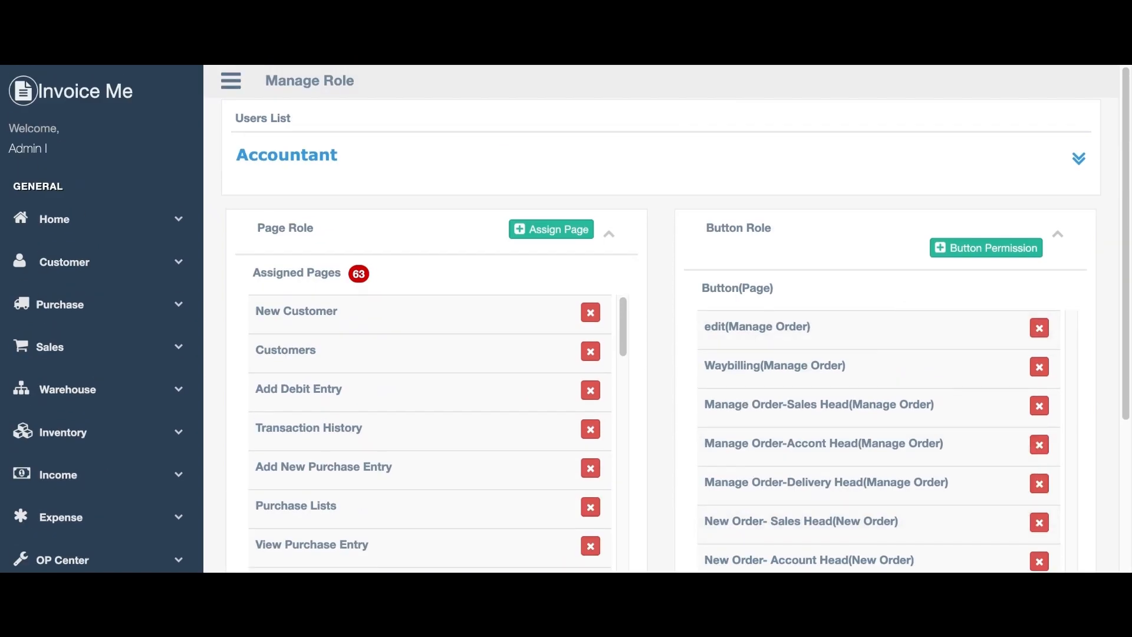
key("alt+Left")
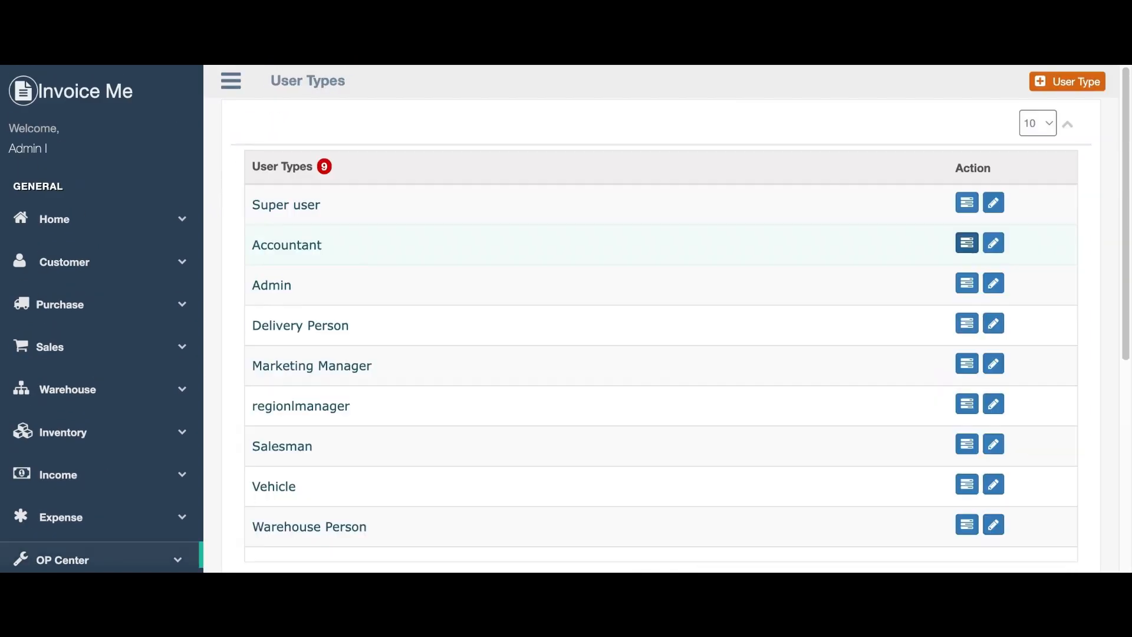
scroll(862, 246, "down", 5)
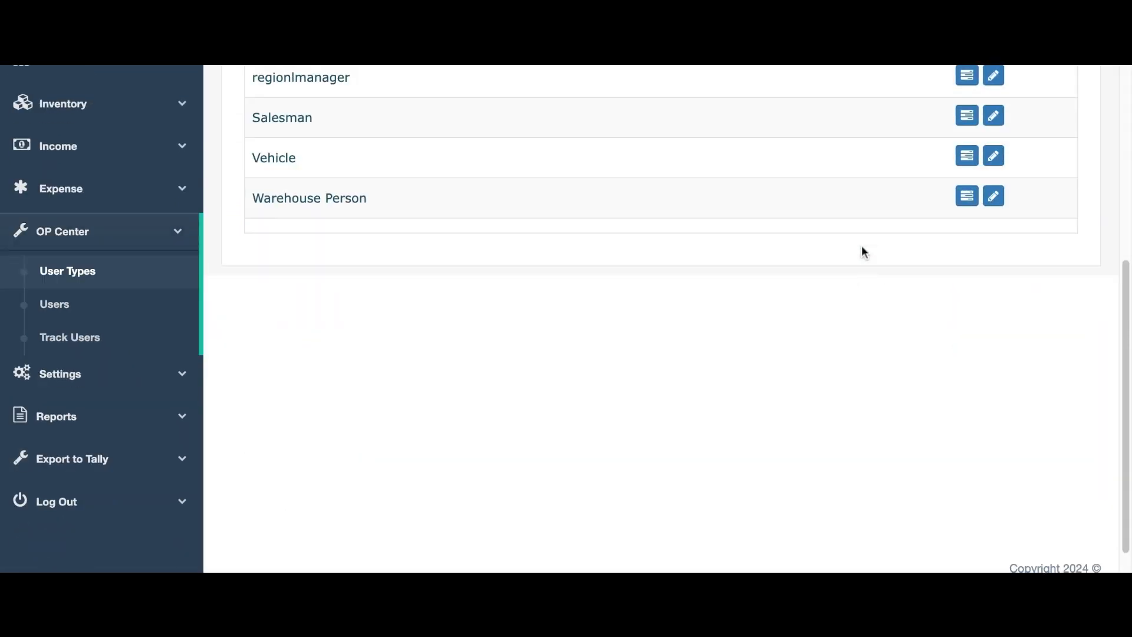
scroll(863, 246, "up", 5)
scroll(75, 489, "down", 5)
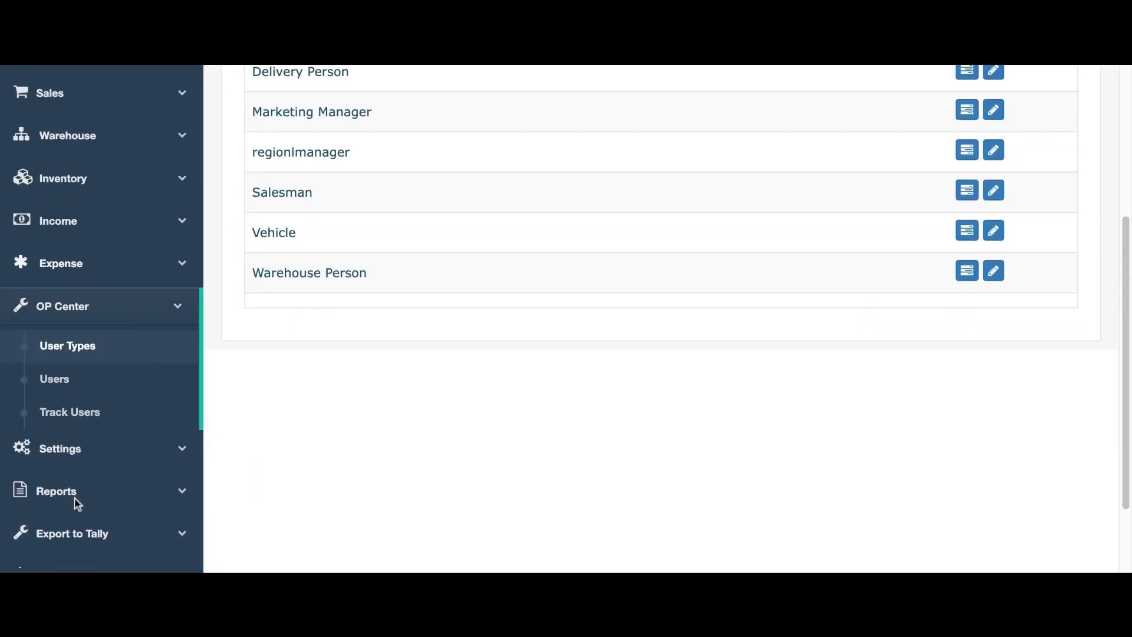
left_click(115, 393)
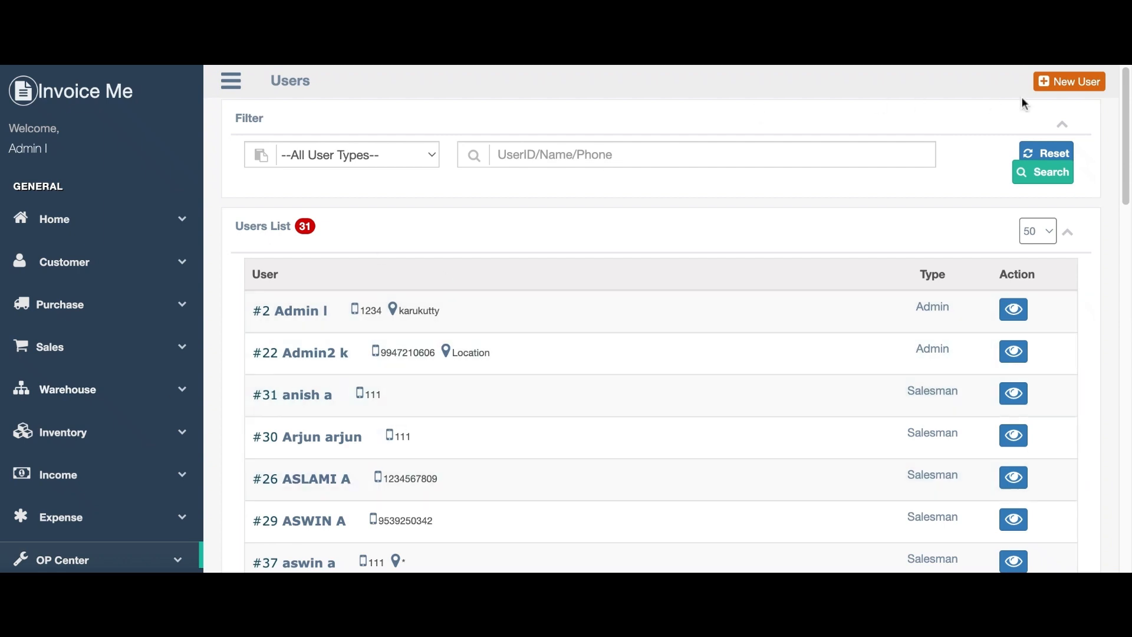
Open the New User form and cancel it without saving.
left_click(1051, 80)
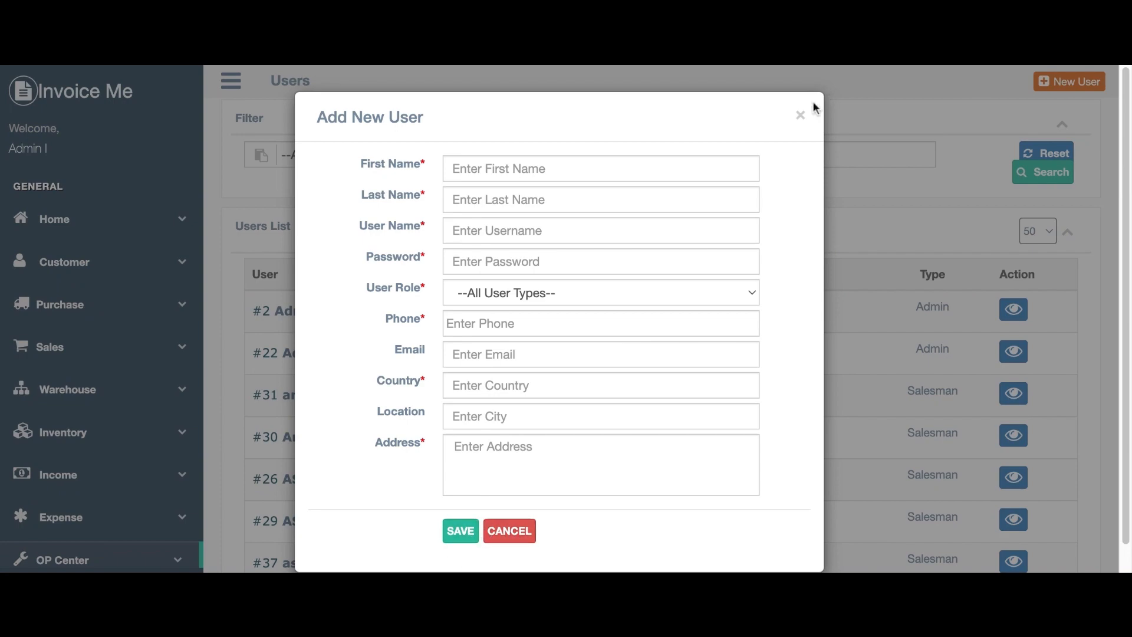
left_click(801, 116)
scroll(378, 475, "down", 15)
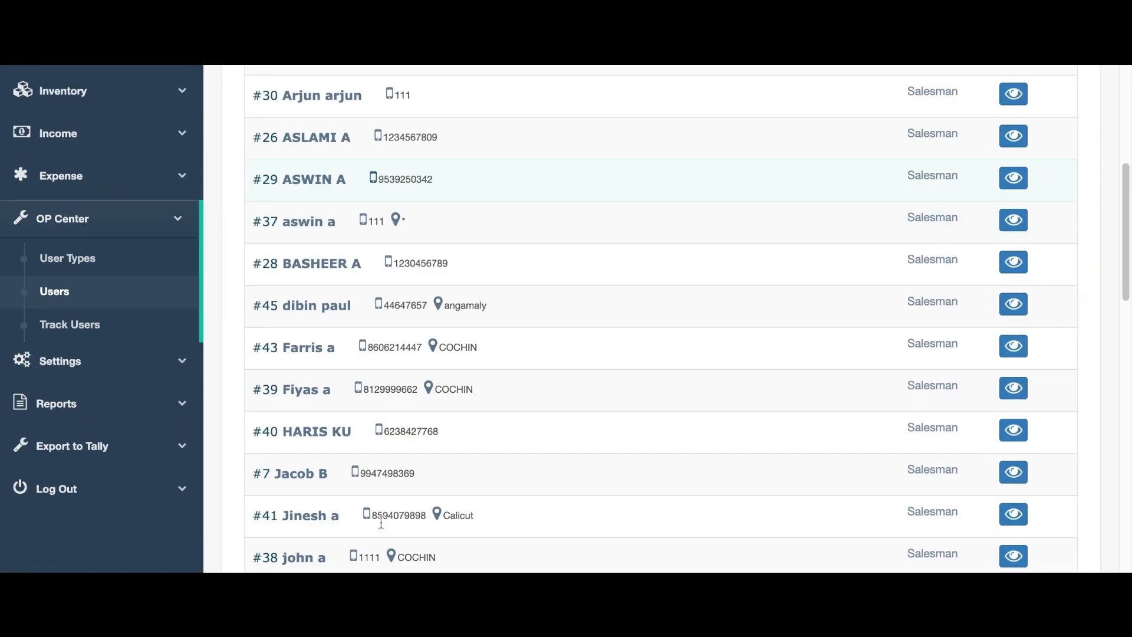
scroll(377, 496, "up", 15)
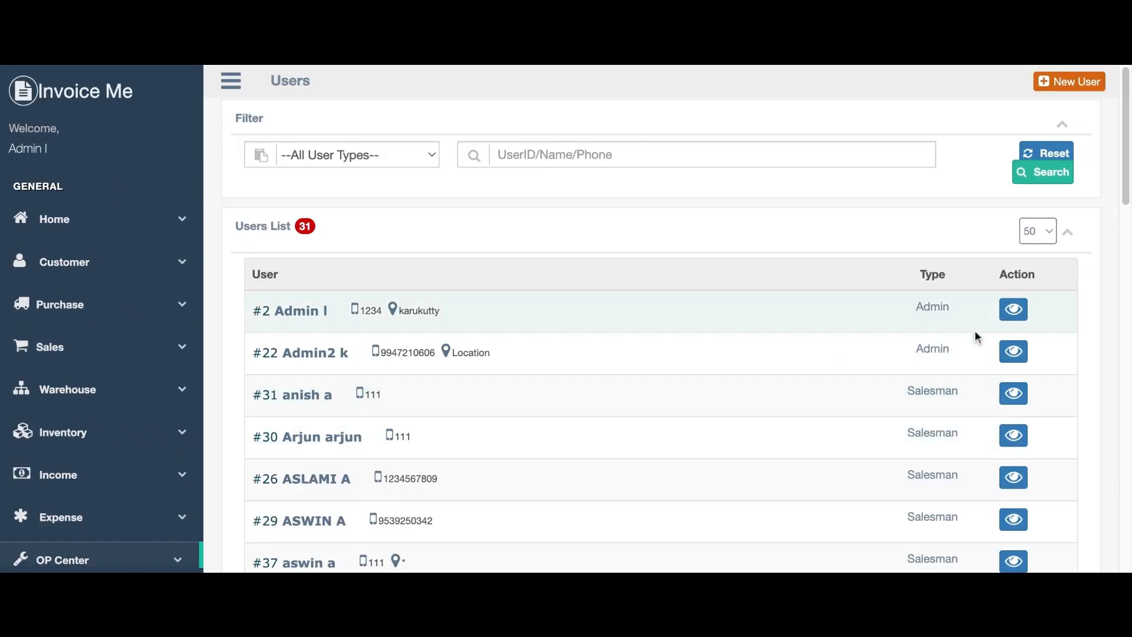
Assign warehouse ware444 to the admin user's profile.
left_click(1014, 309)
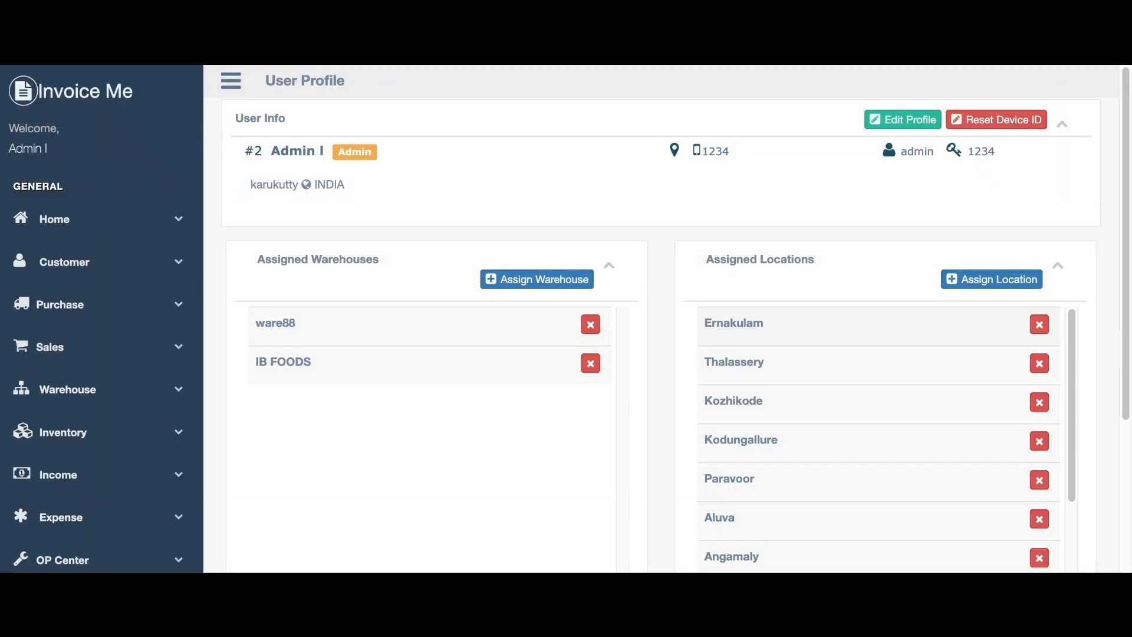
left_click(589, 285)
scroll(493, 382, "down", 6)
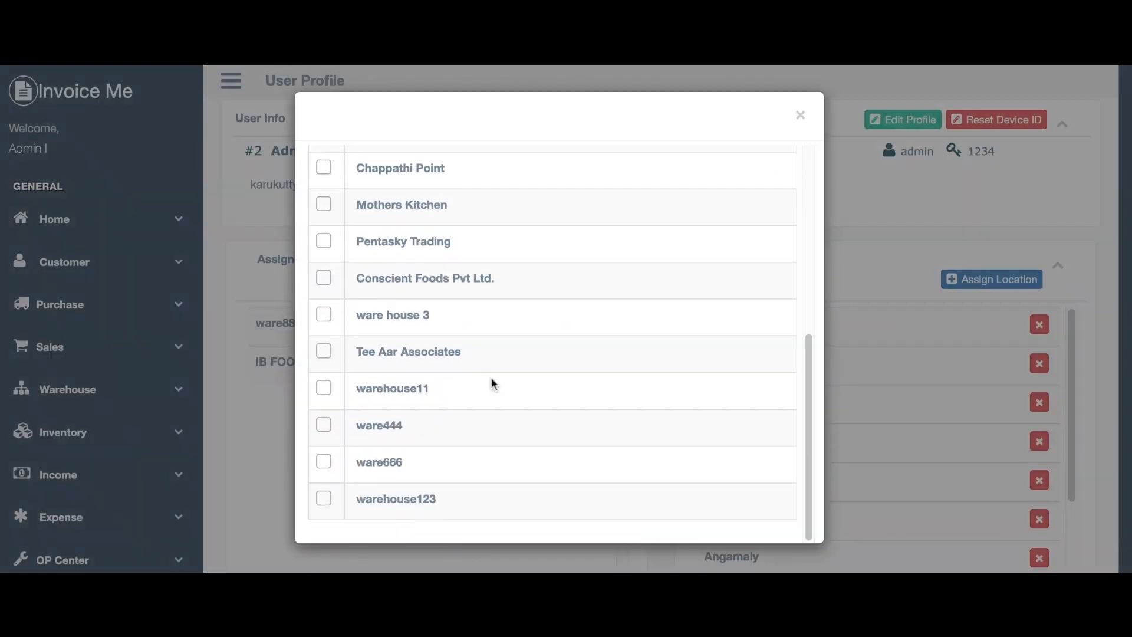
left_click(328, 427)
scroll(631, 401, "up", 6)
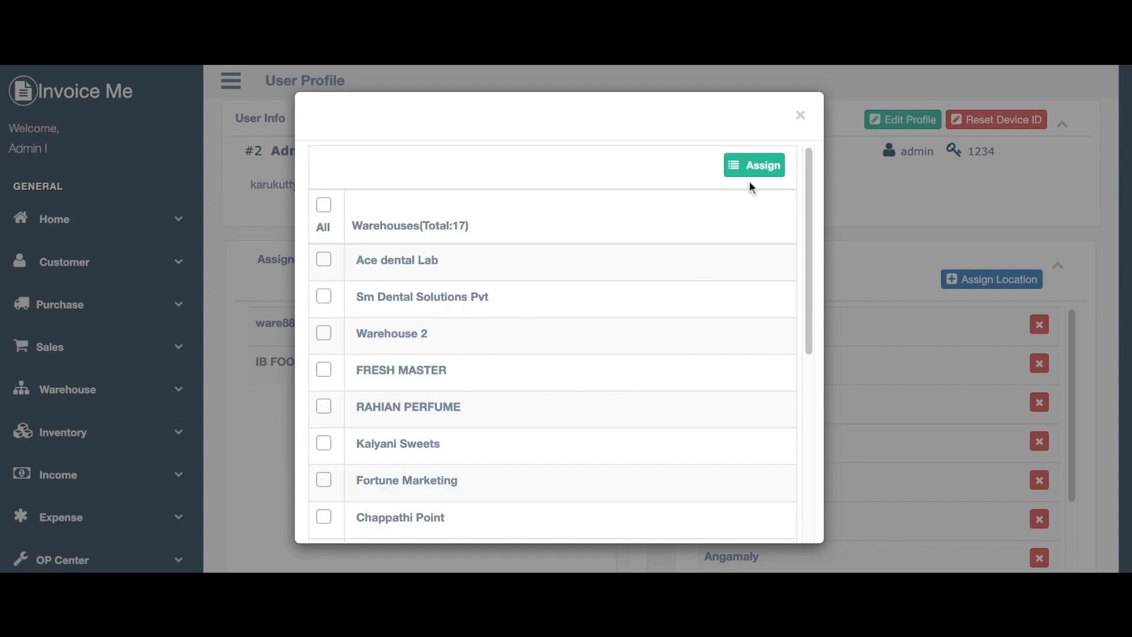
left_click(756, 167)
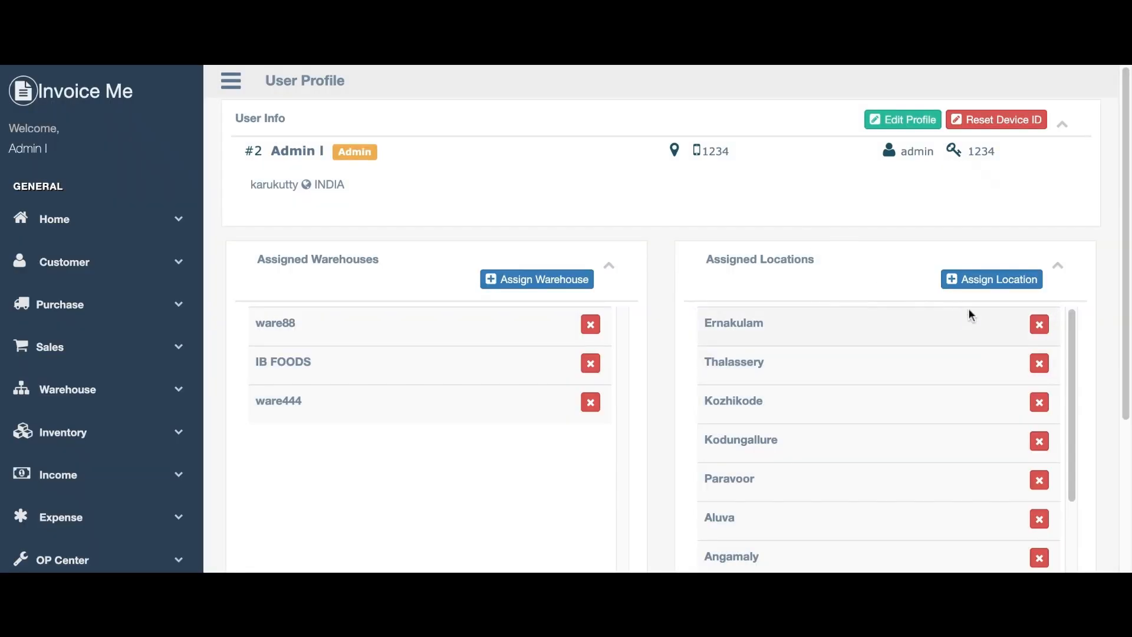
Assign the Redding location from the Cottonwood district to the admin user.
left_click(991, 284)
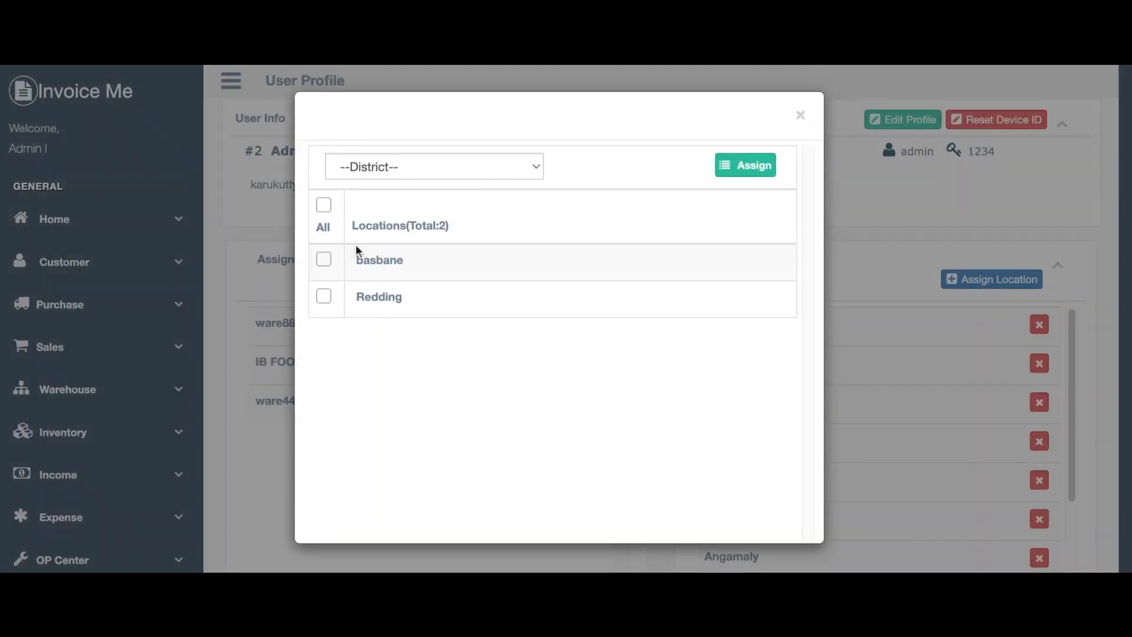
left_click(375, 185)
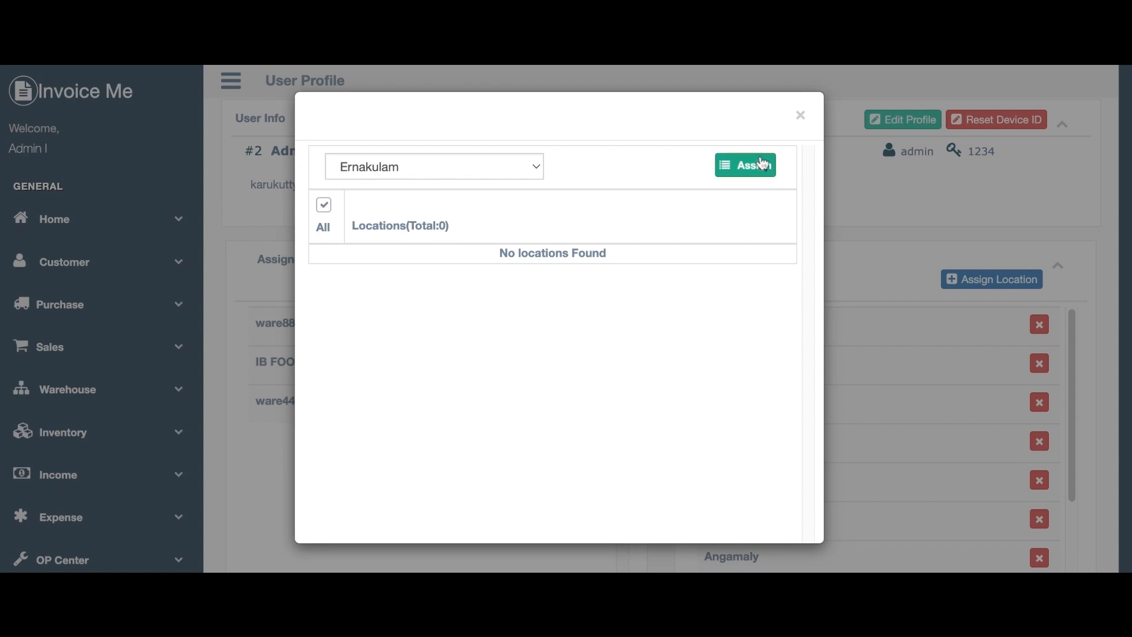
left_click(523, 168)
left_click(402, 498)
left_click(330, 226)
left_click(324, 259)
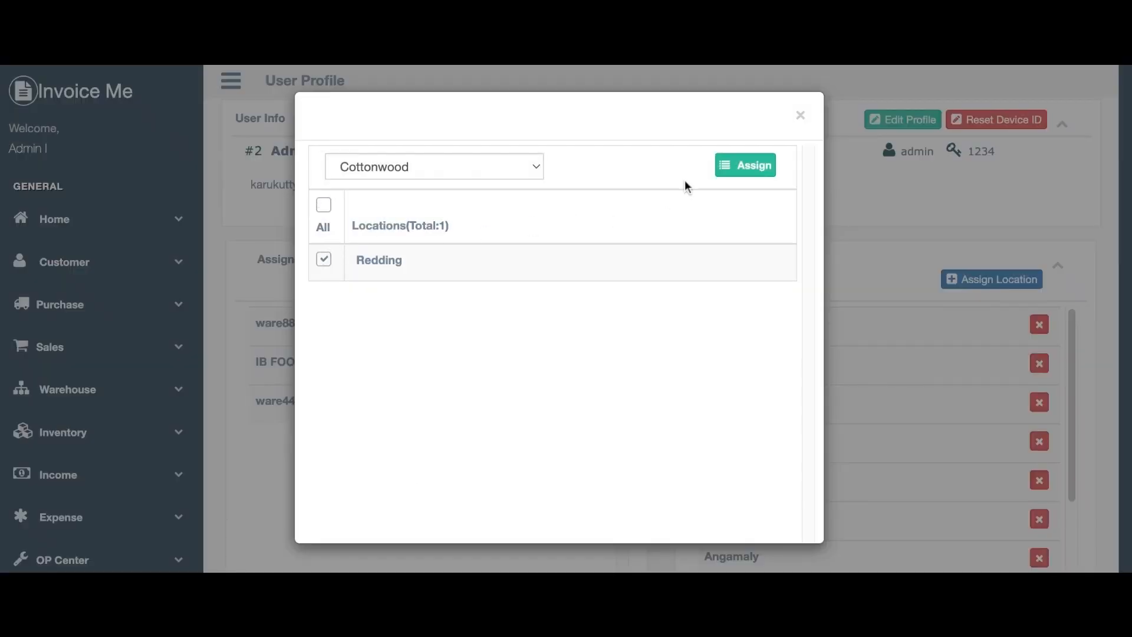
left_click(752, 164)
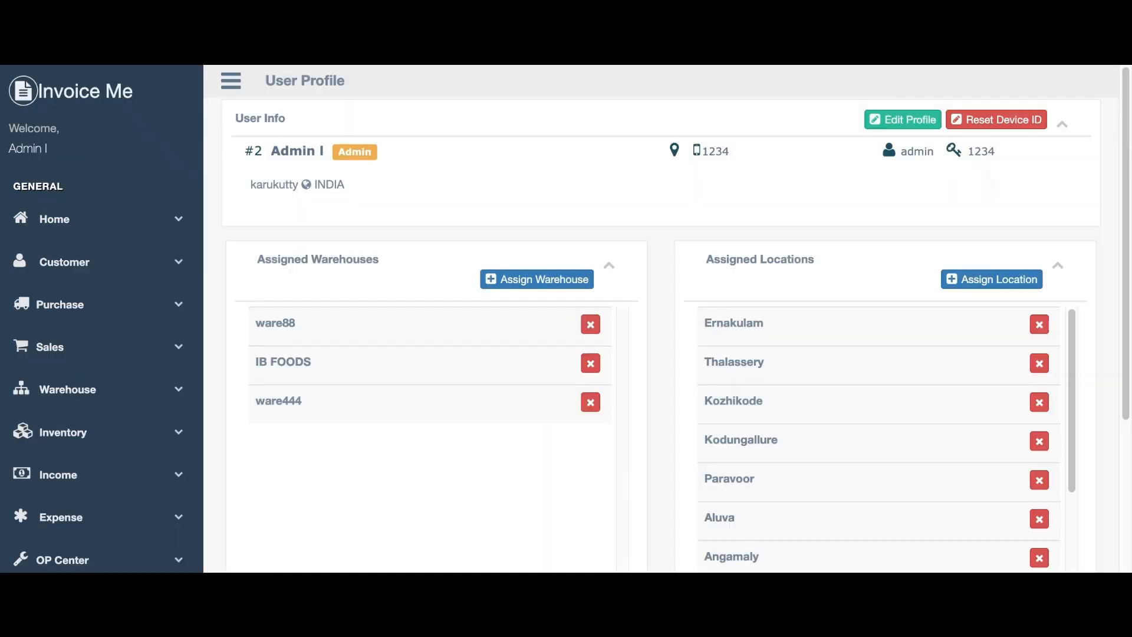
Look over the updated profile and expand the OP Center user management options.
scroll(1032, 339, "down", 5)
scroll(1005, 367, "up", 5)
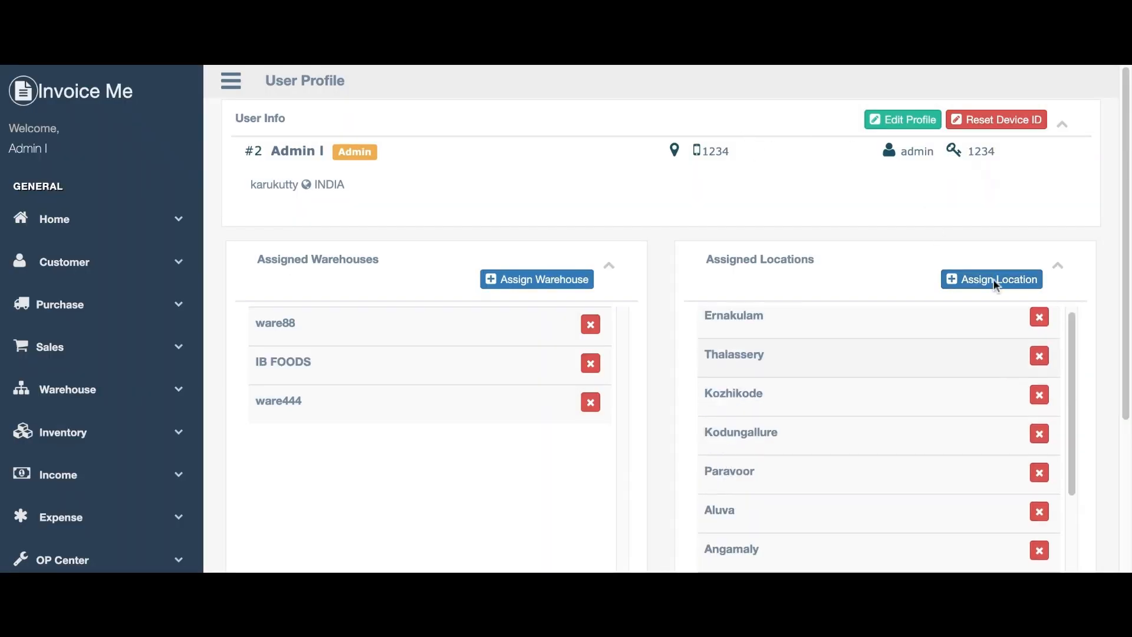
scroll(854, 290, "down", 4)
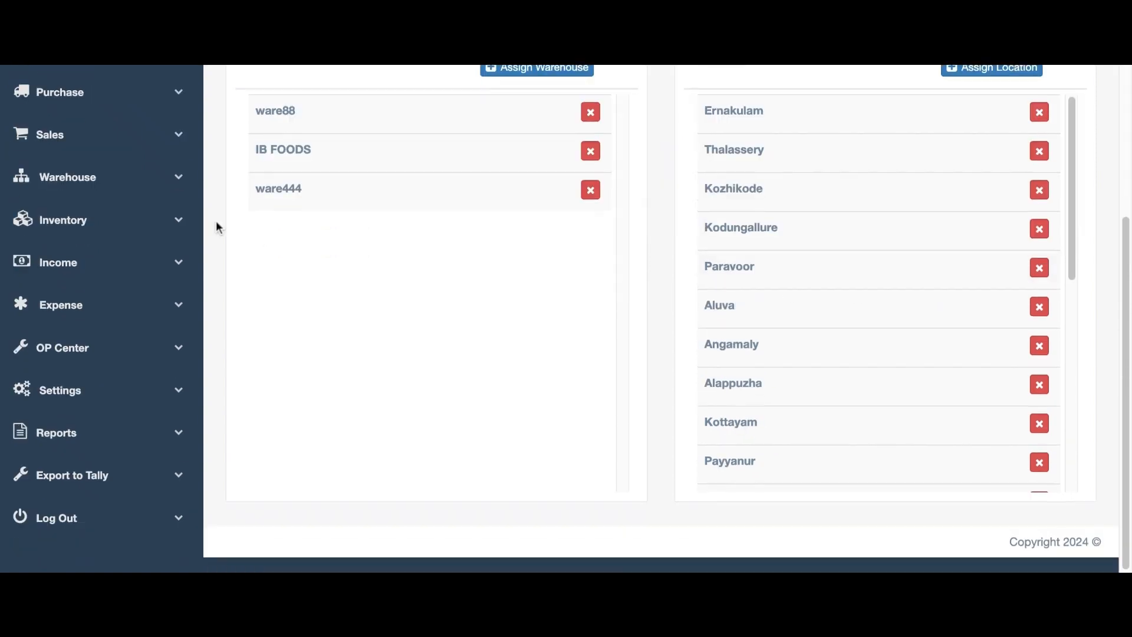
scroll(227, 218, "up", 4)
scroll(136, 436, "down", 3)
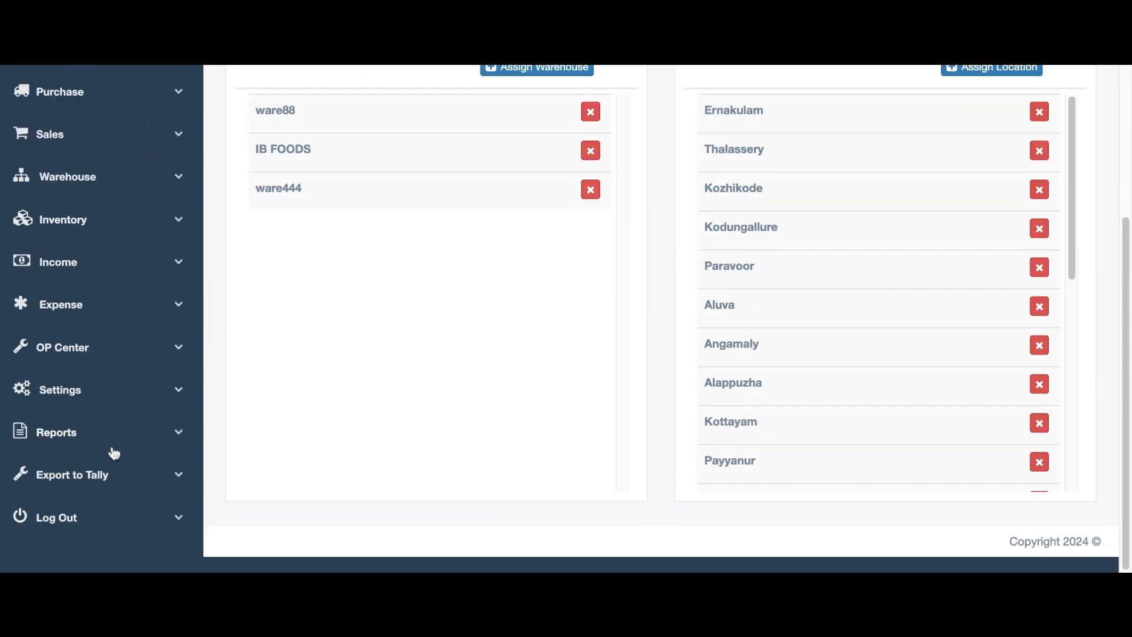
left_click(59, 351)
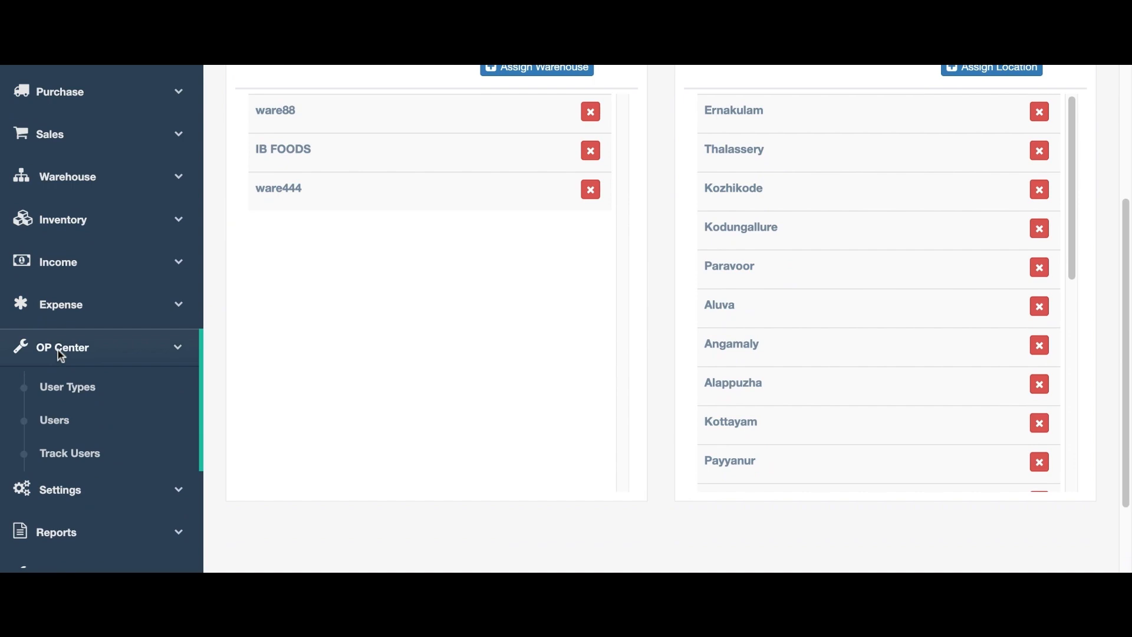
Open Track Users and scroll through the user tracking map.
left_click(52, 449)
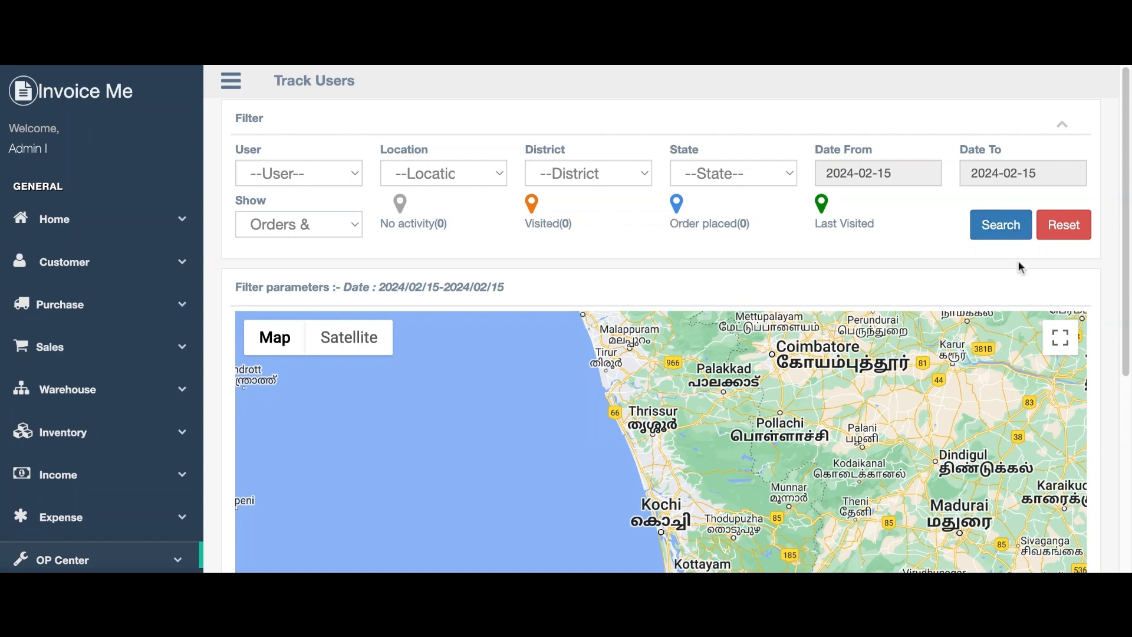
scroll(664, 410, "down", 5)
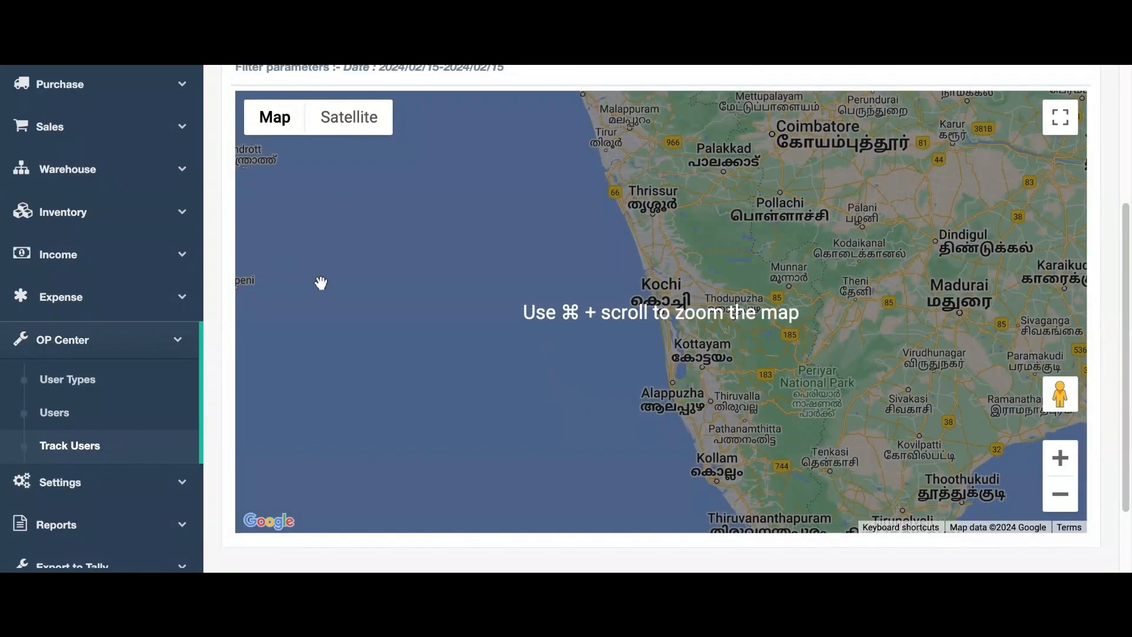
scroll(320, 283, "up", 5)
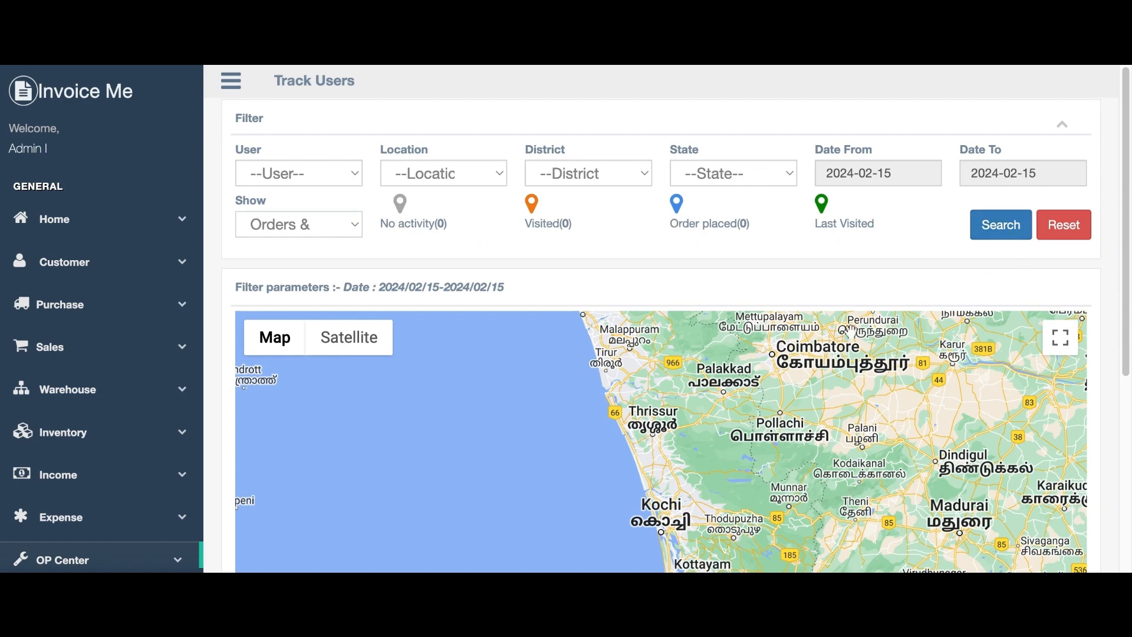
scroll(659, 413, "down", 5)
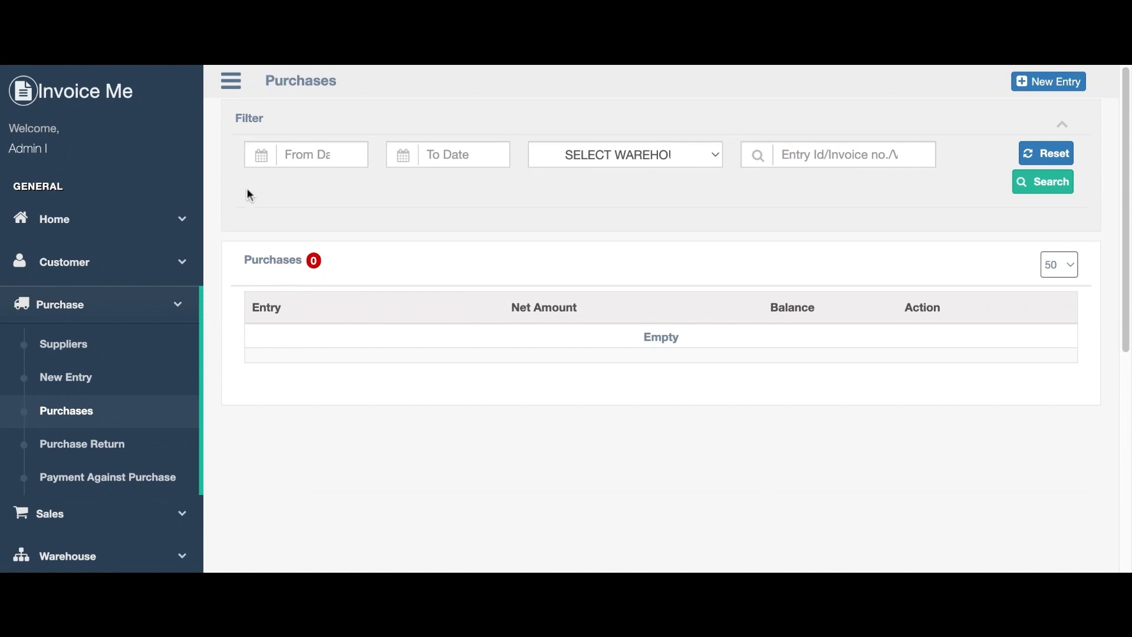
Under Purchase, view the Suppliers list and the new purchase entry form.
left_click(73, 312)
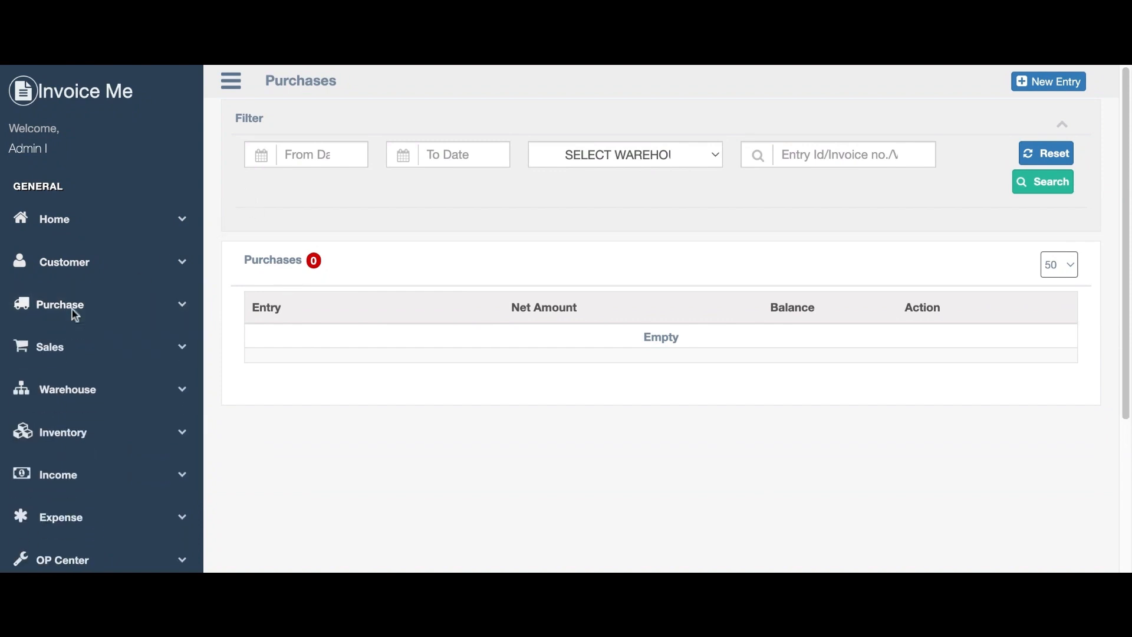
left_click(73, 312)
left_click(75, 340)
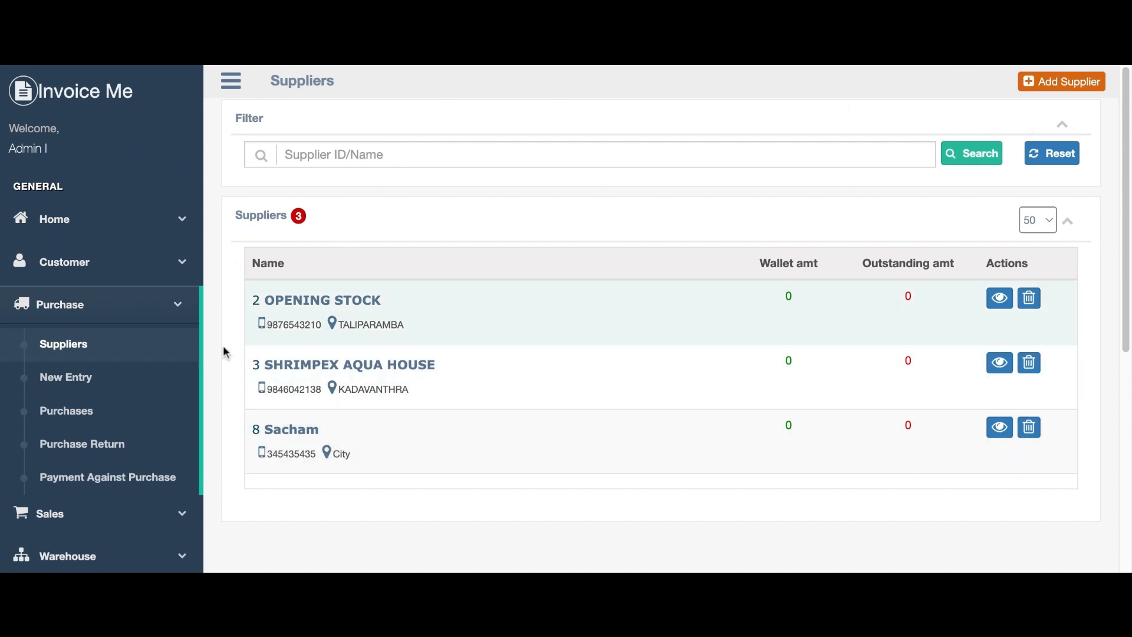
left_click(77, 378)
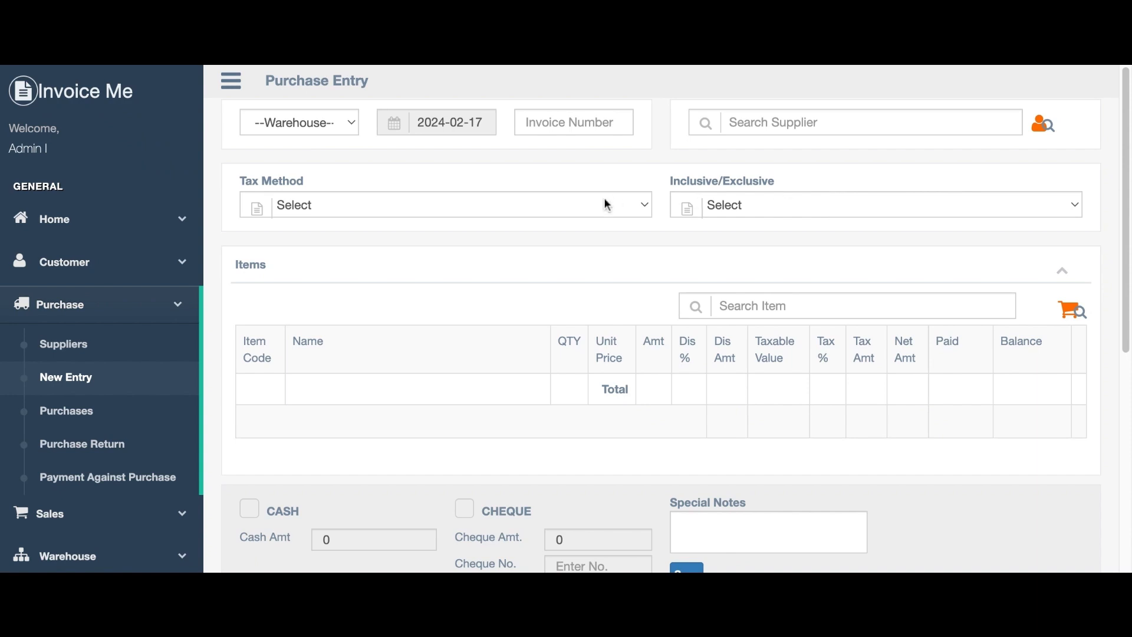
scroll(470, 398, "down", 5)
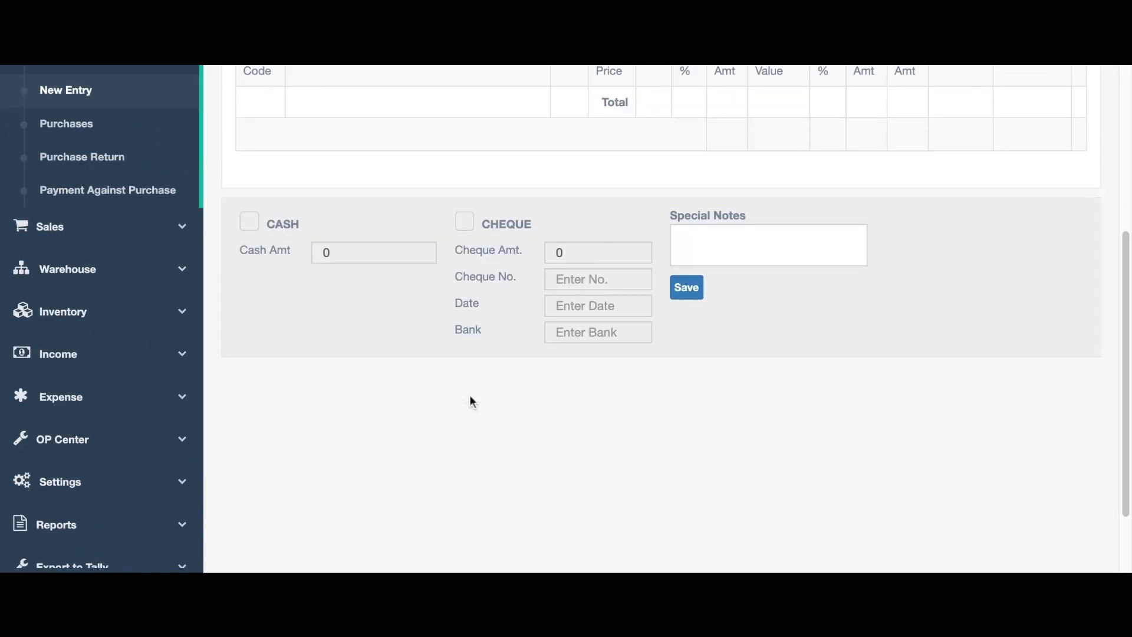
scroll(469, 401, "up", 5)
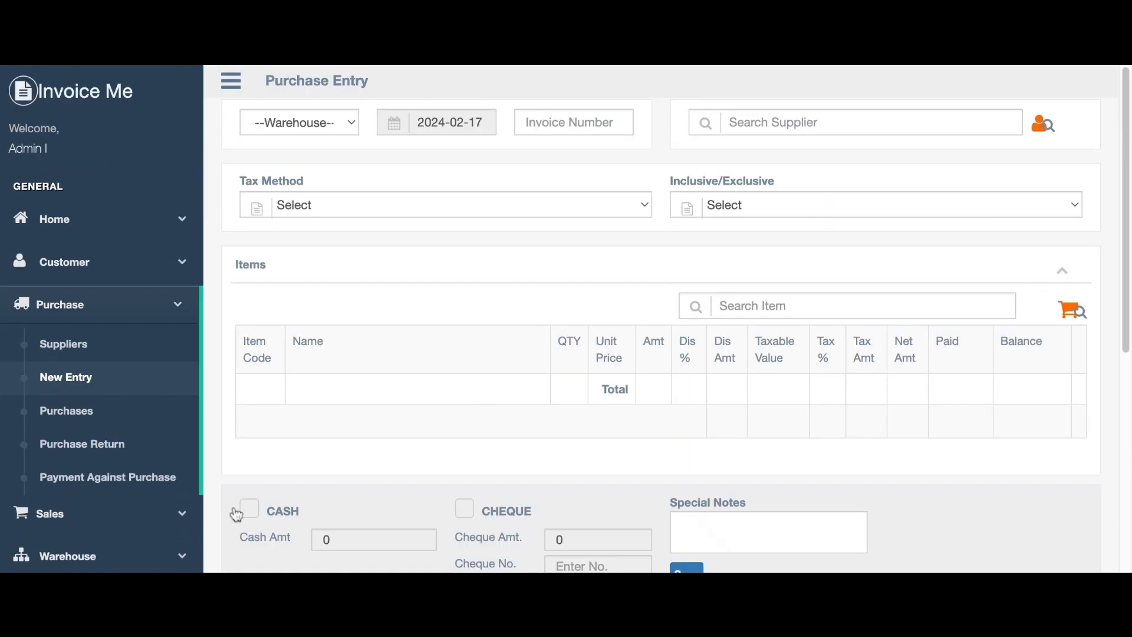
View the recorded Purchases and the empty Purchase Returns list.
left_click(81, 409)
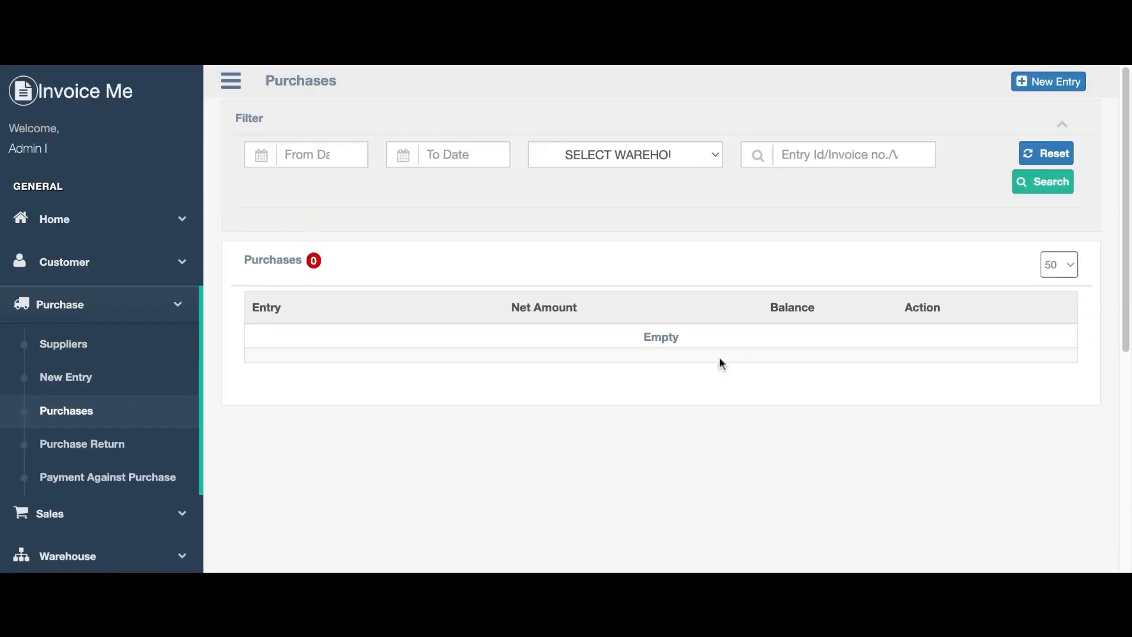
scroll(596, 396, "down", 3)
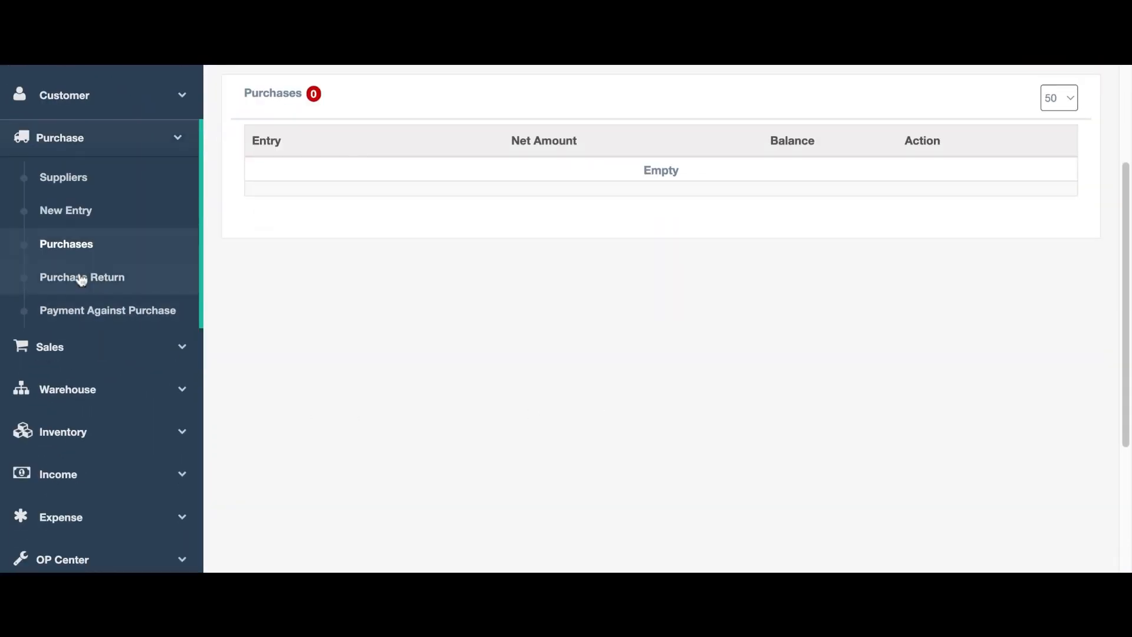
left_click(83, 277)
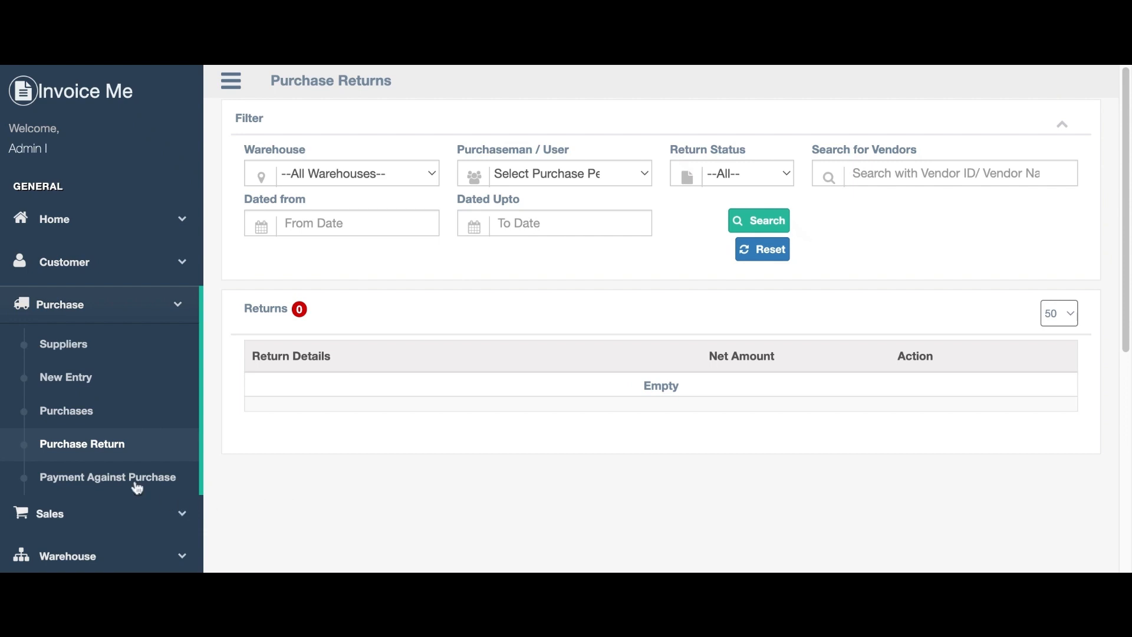
left_click(94, 515)
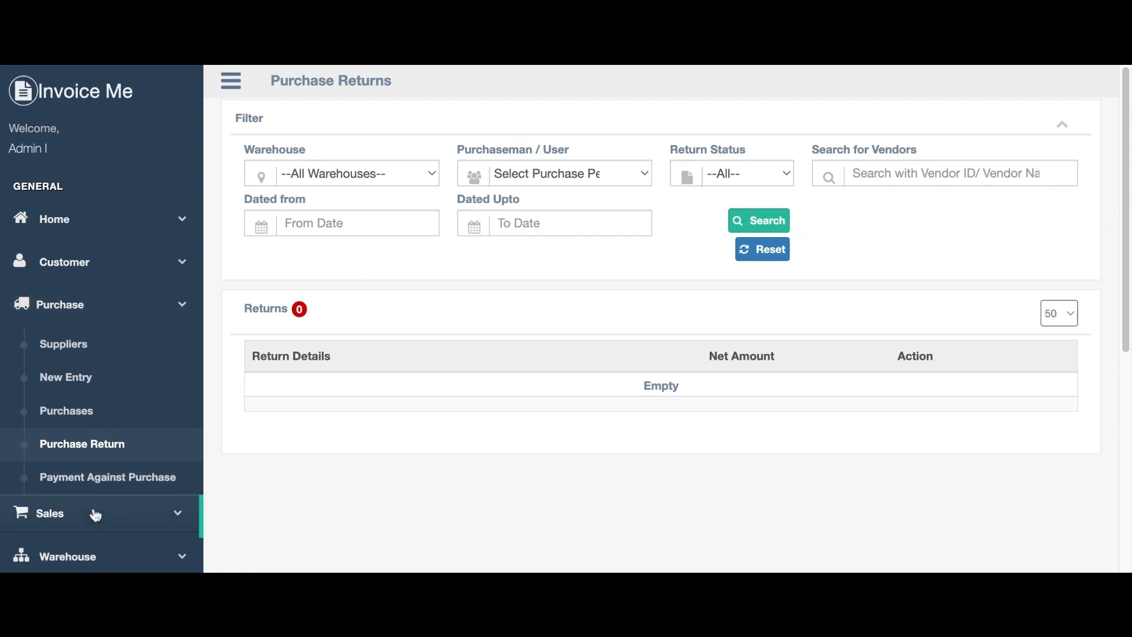
Look over the New Order form and the list of 11 orders and invoices, then show Sales Returns.
left_click(79, 391)
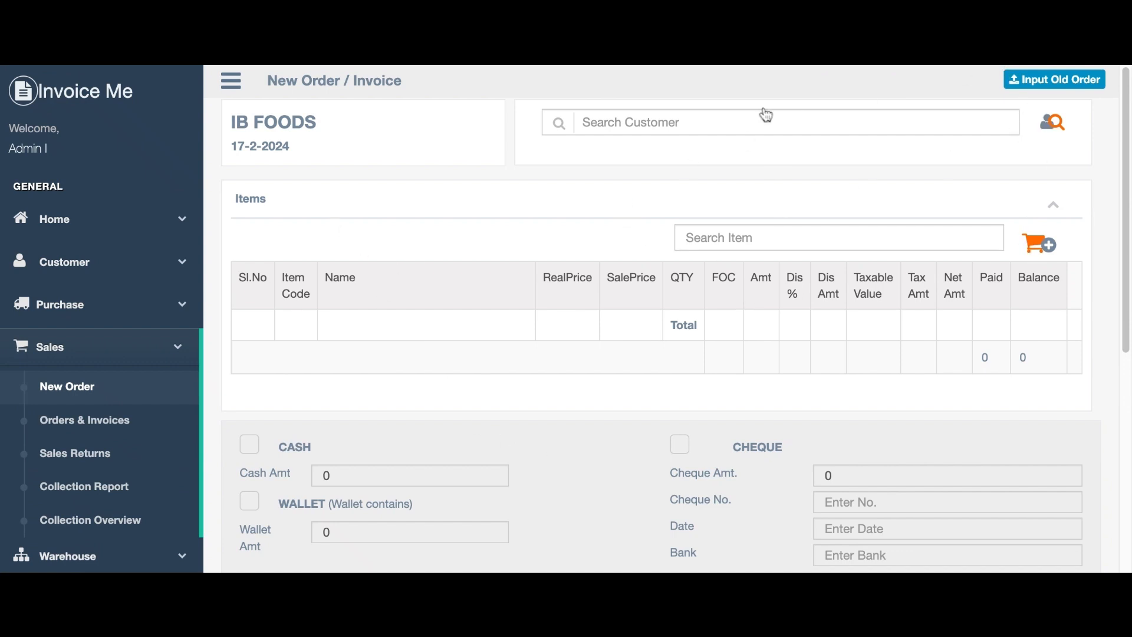
scroll(735, 384, "down", 5)
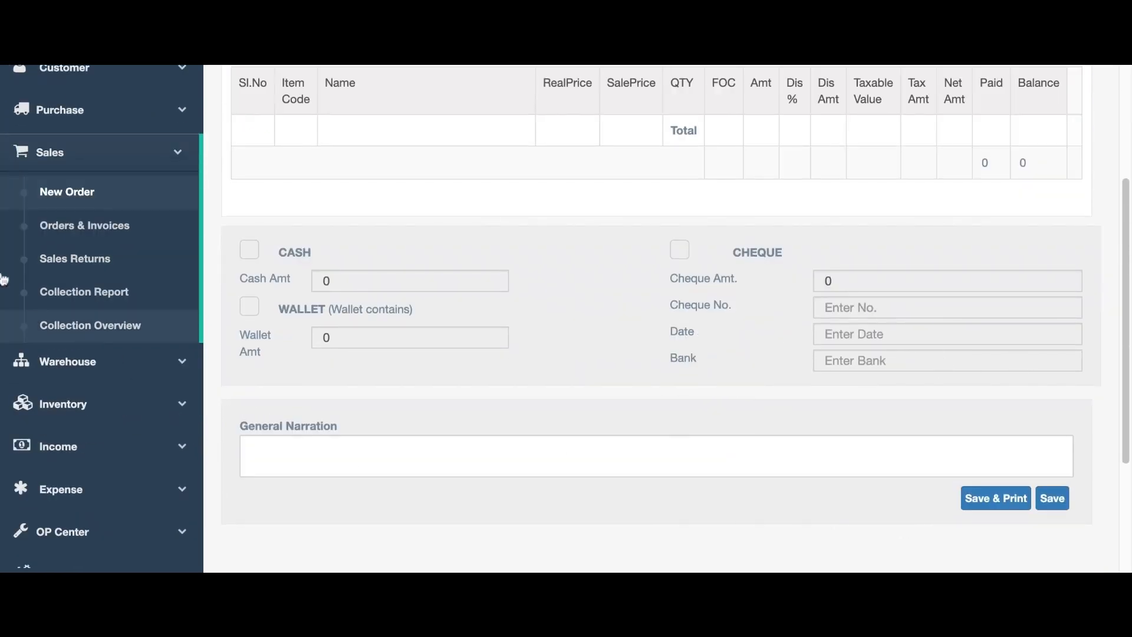
left_click(75, 229)
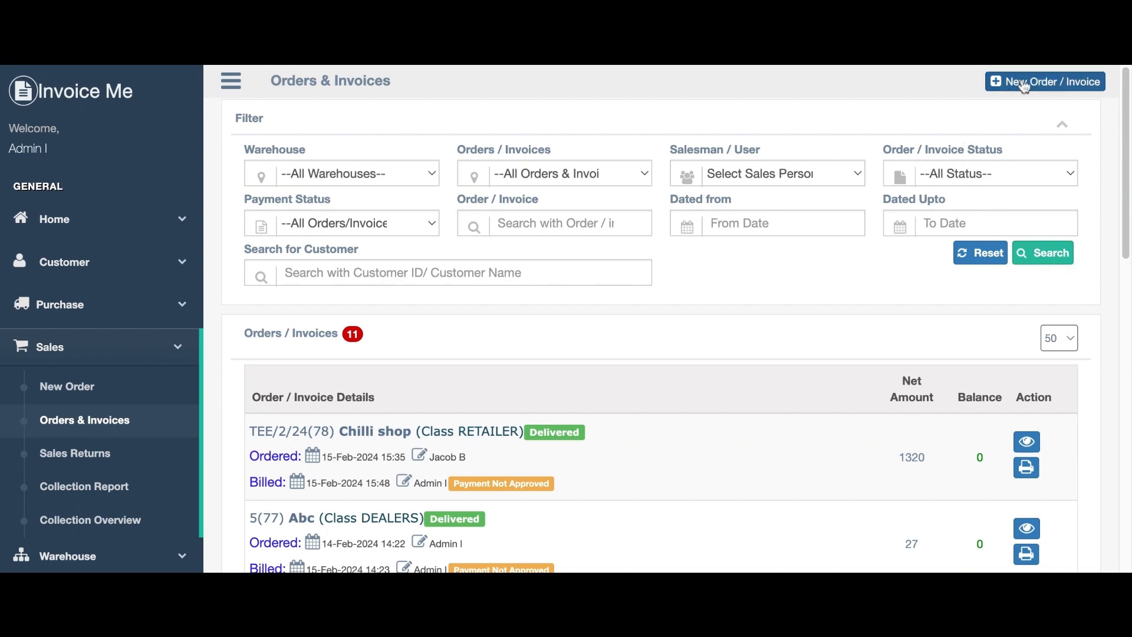
scroll(406, 439, "down", 5)
scroll(406, 440, "down", 5)
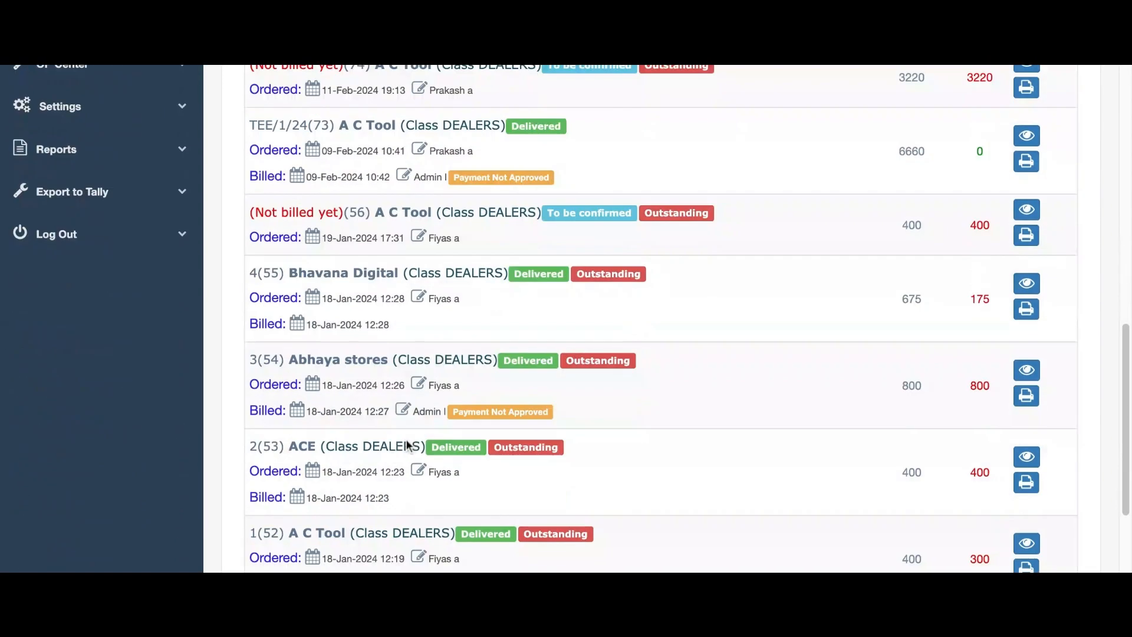
scroll(406, 440, "up", 10)
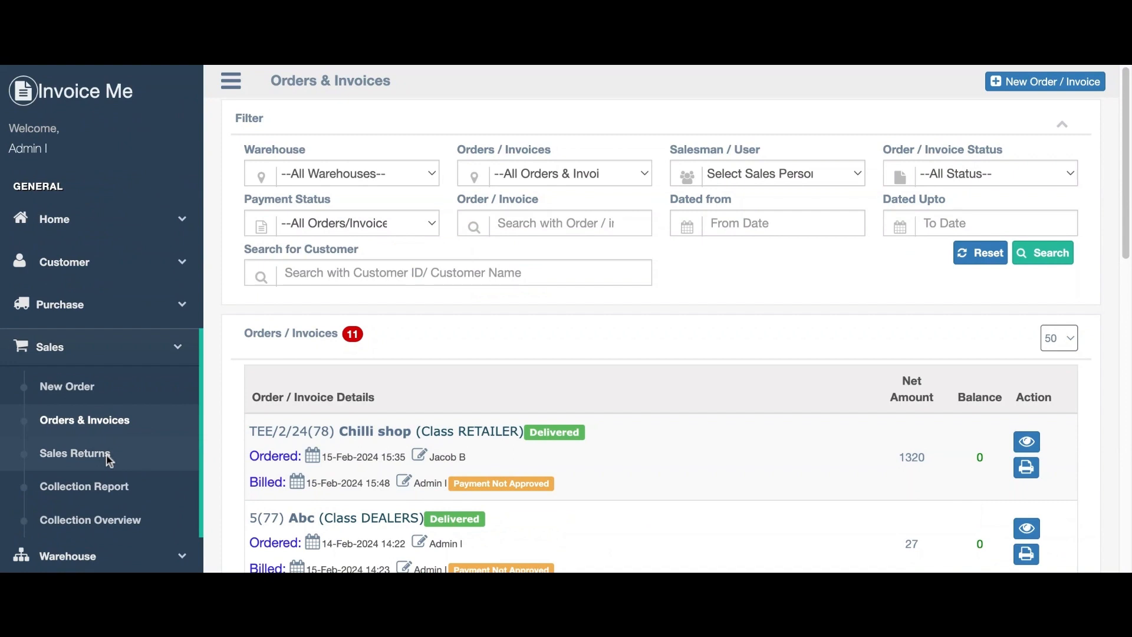
left_click(106, 454)
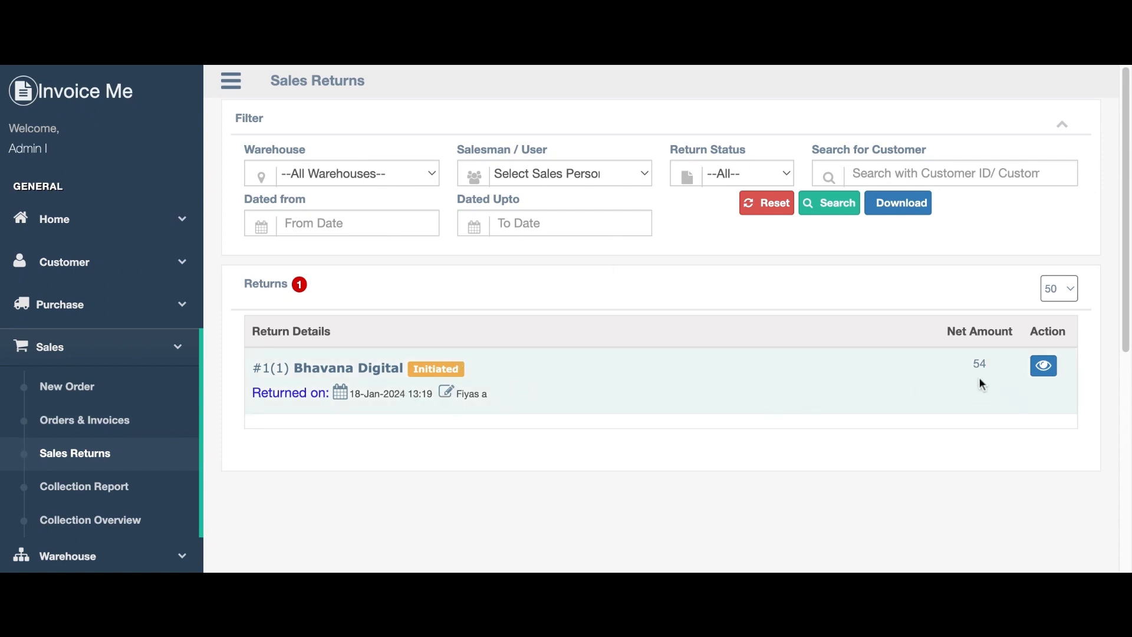
Show the Collection Report for 17-02-2024 and check the unused customer wallet total of 254.
left_click(101, 485)
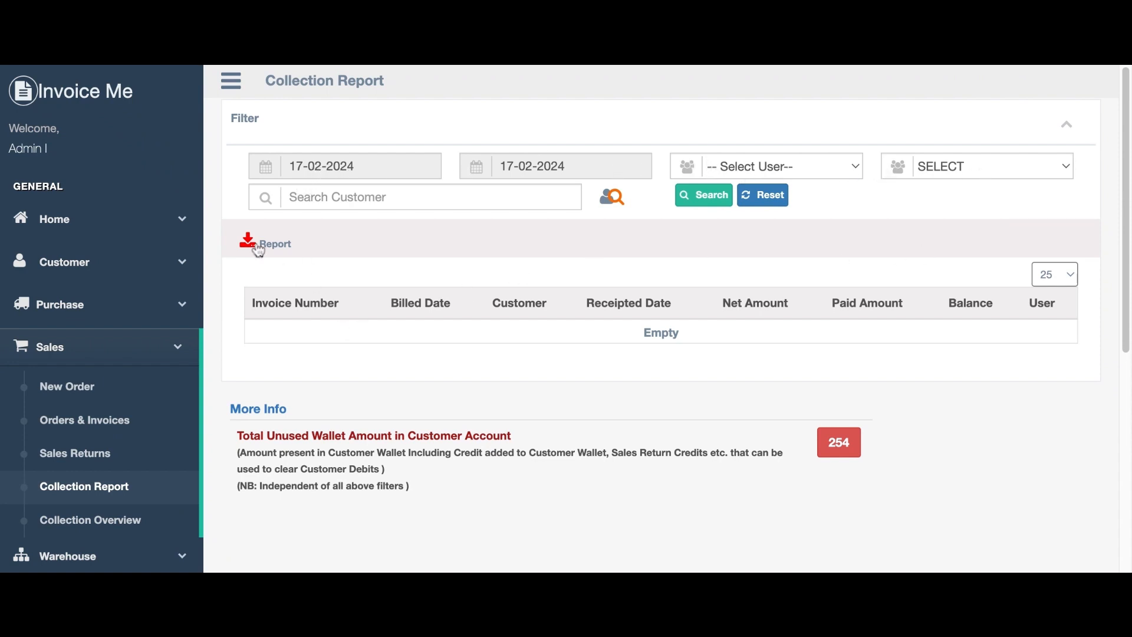
scroll(372, 462, "down", 5)
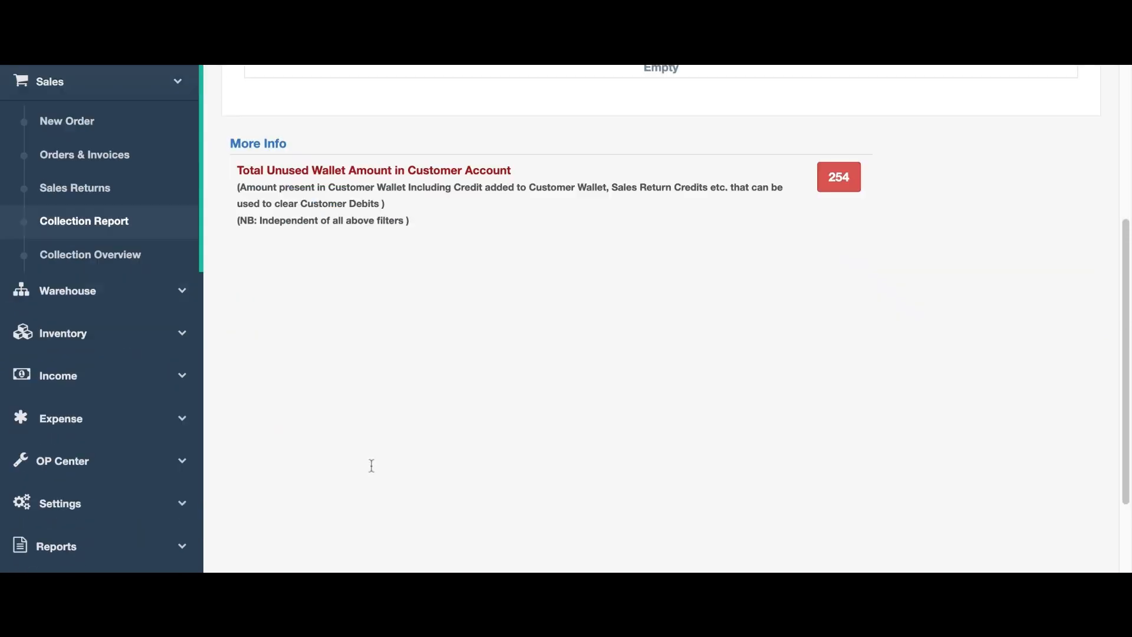
scroll(371, 466, "up", 5)
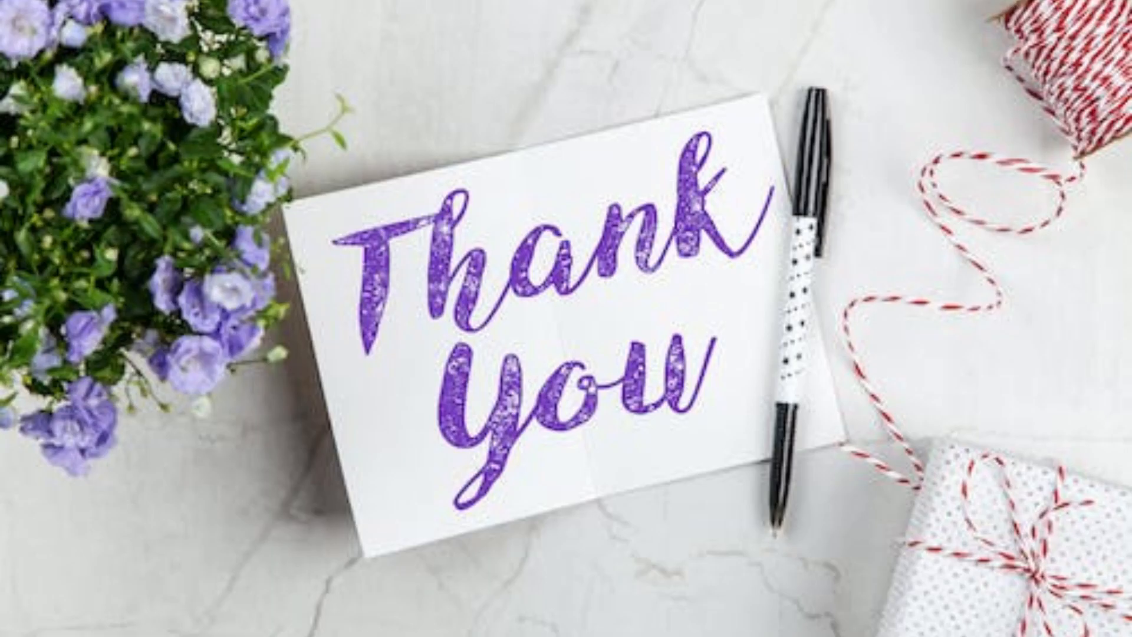